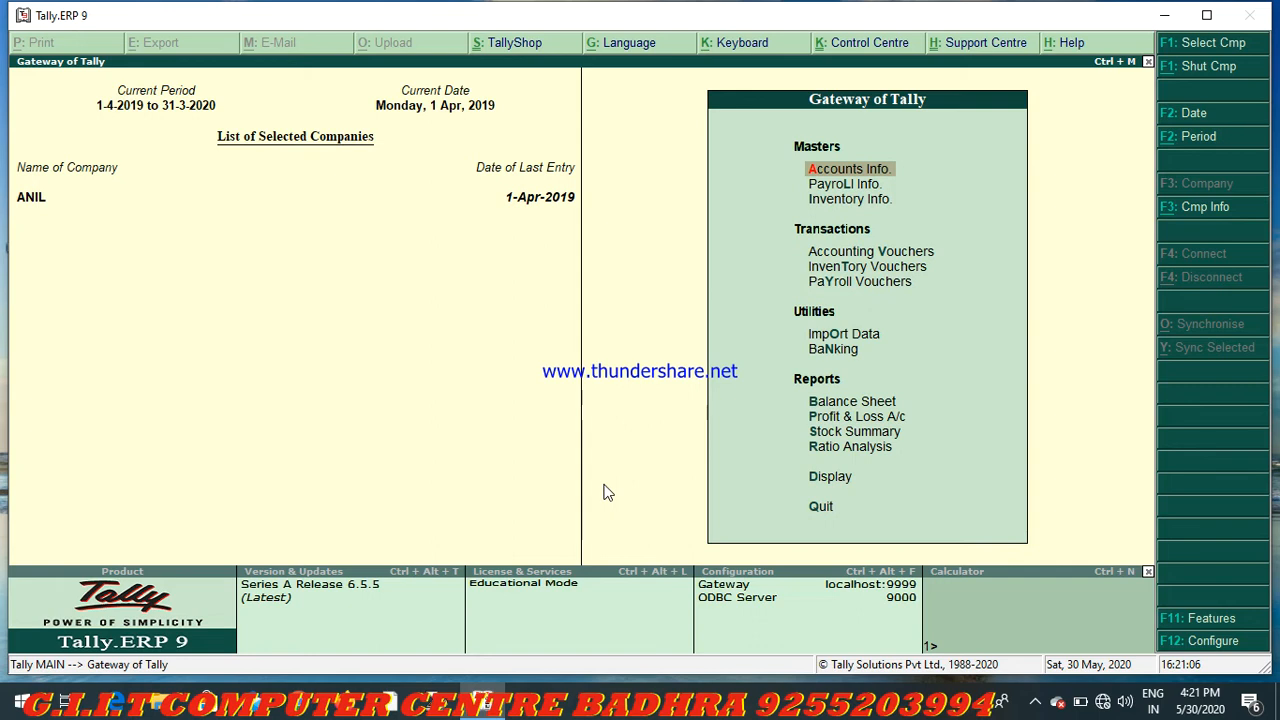
- Open the company's accounting features from the accounting voucher entry screen
key(Down)
key(Down)
key(Down)
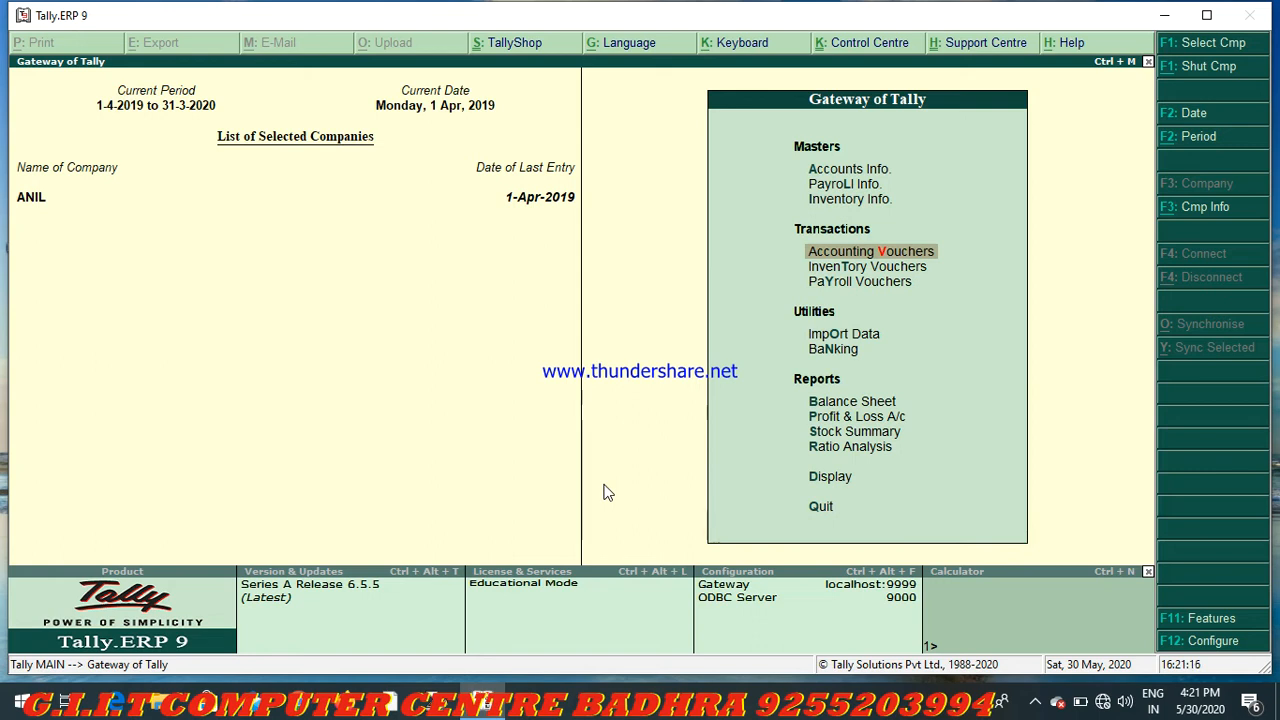
key(Return)
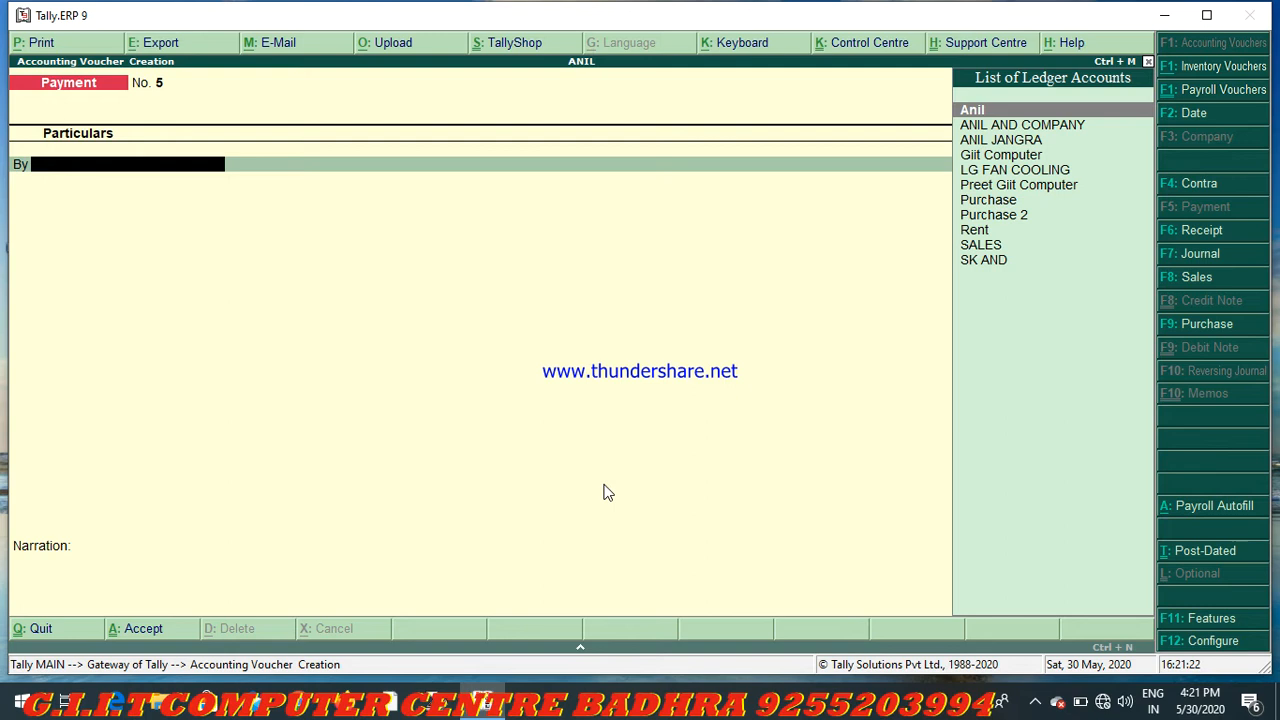
key(F11)
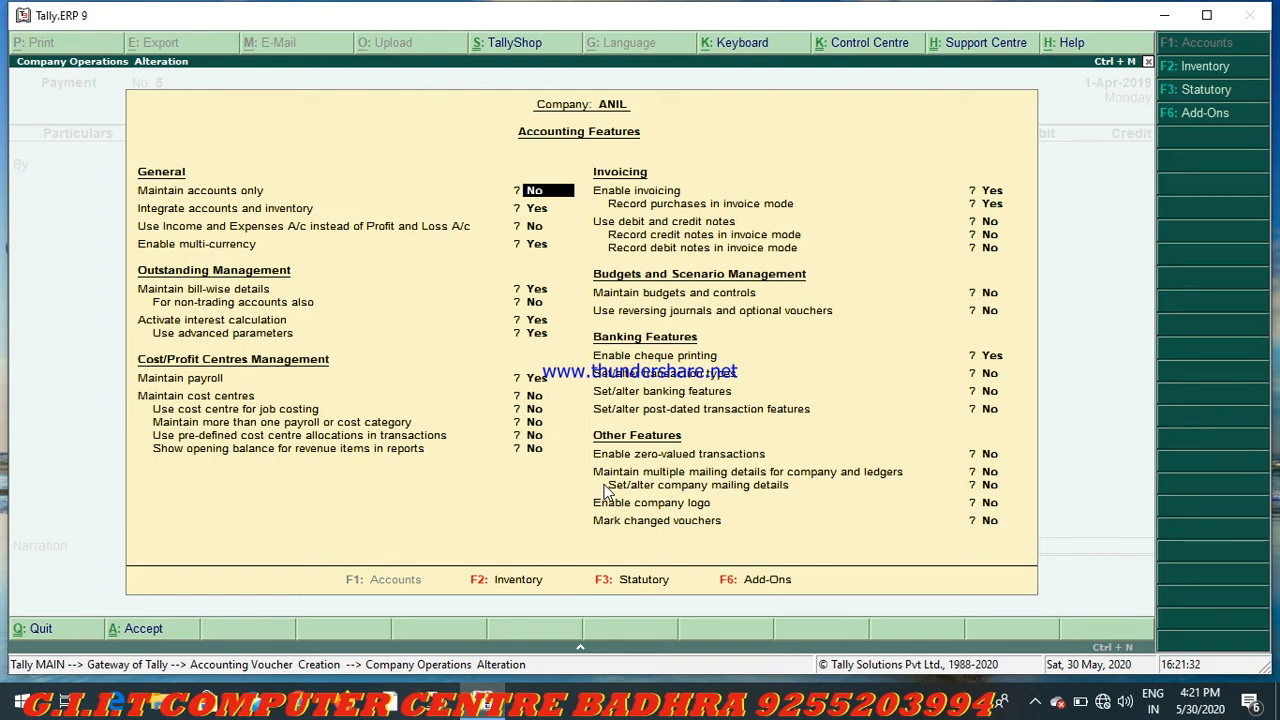
- Review the company's accounting features, including Maintain payroll, accept them as they are and return to the Gateway of Tally
key(Return)
key(Return)
key(Return)
key(Return)
key(Return)
key(Return)
key(Return)
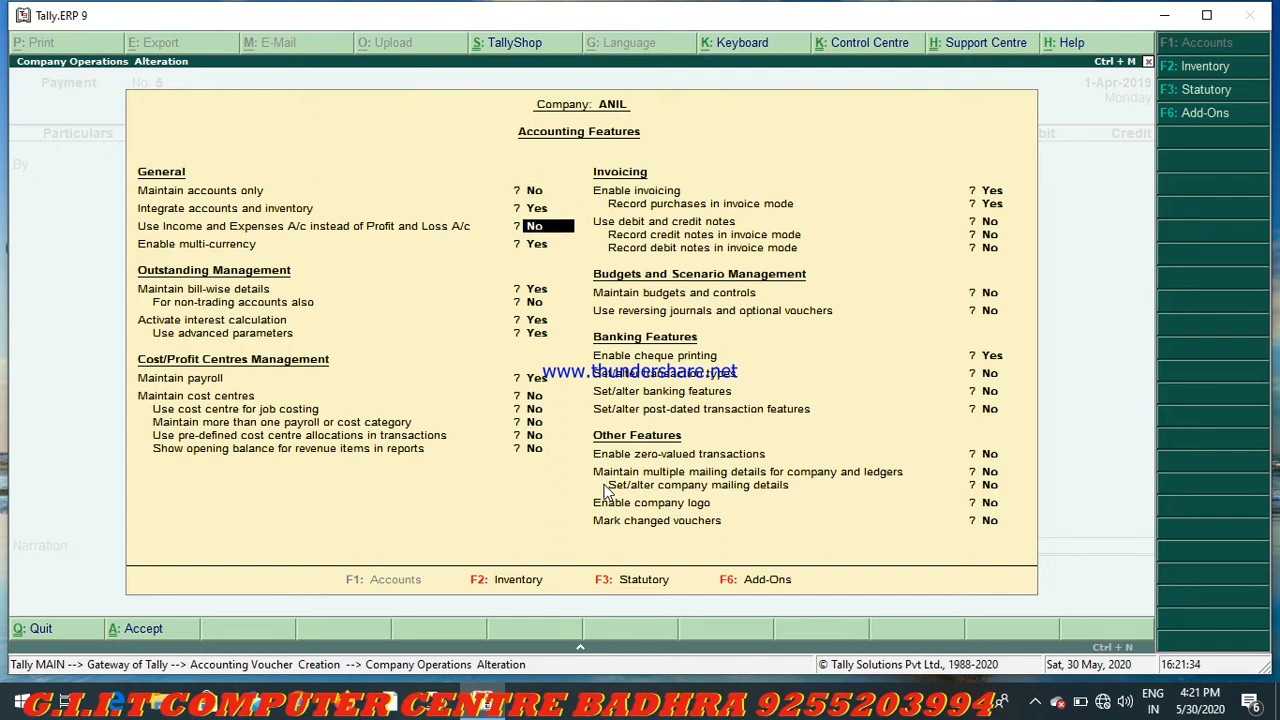
key(Return)
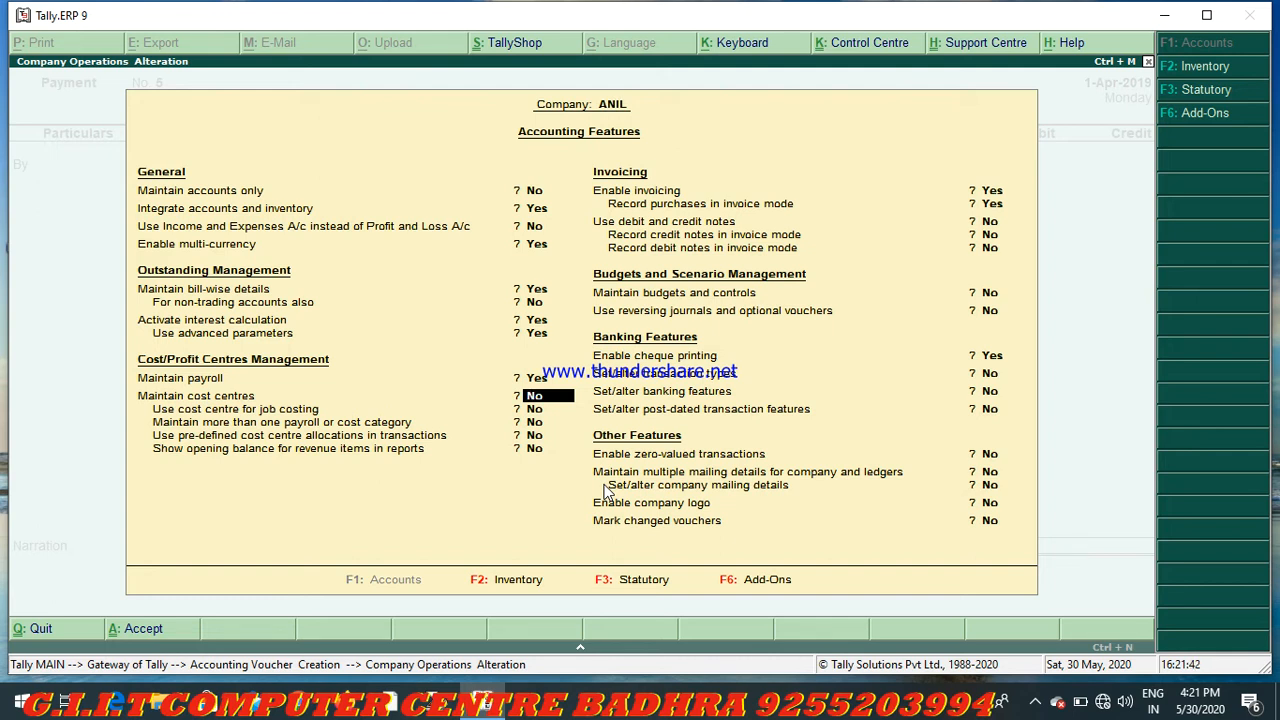
key(Return)
key(Return)
key(Return)
key(Return)
key(Return)
key(Return)
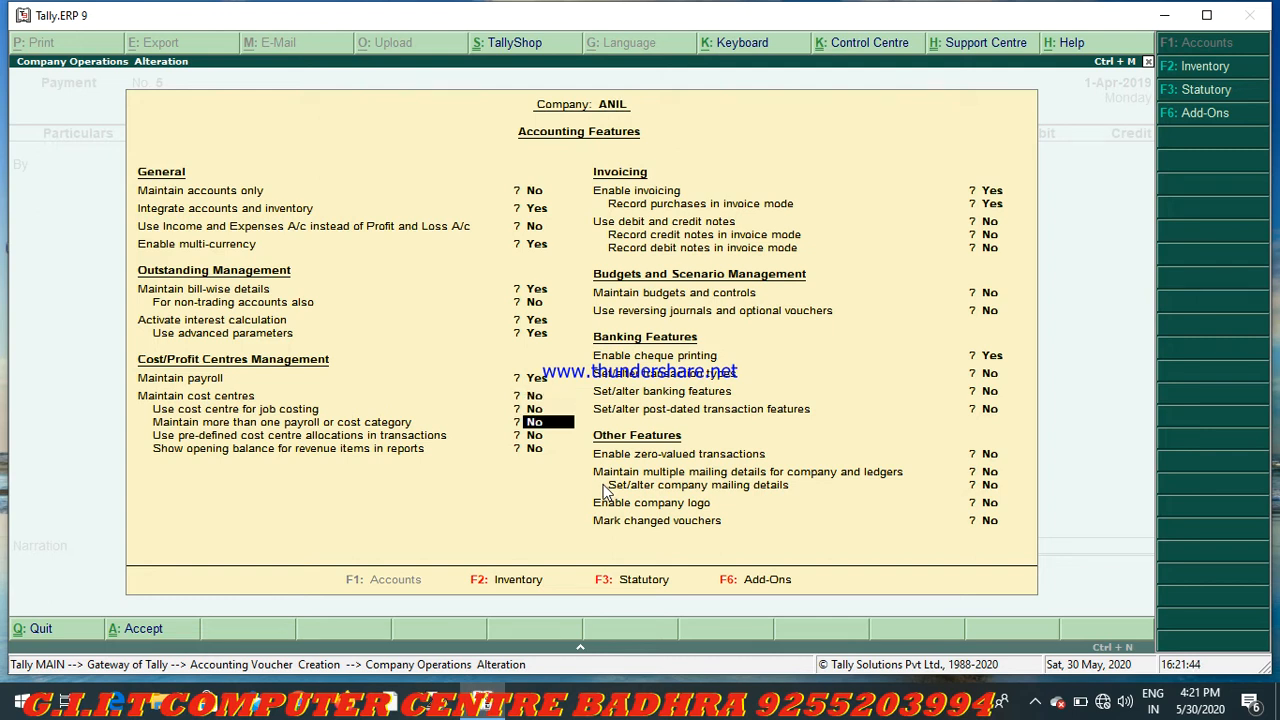
key(Return)
key(Return)
key(Return)
key(Return)
key(Return)
key(Return)
key(Return)
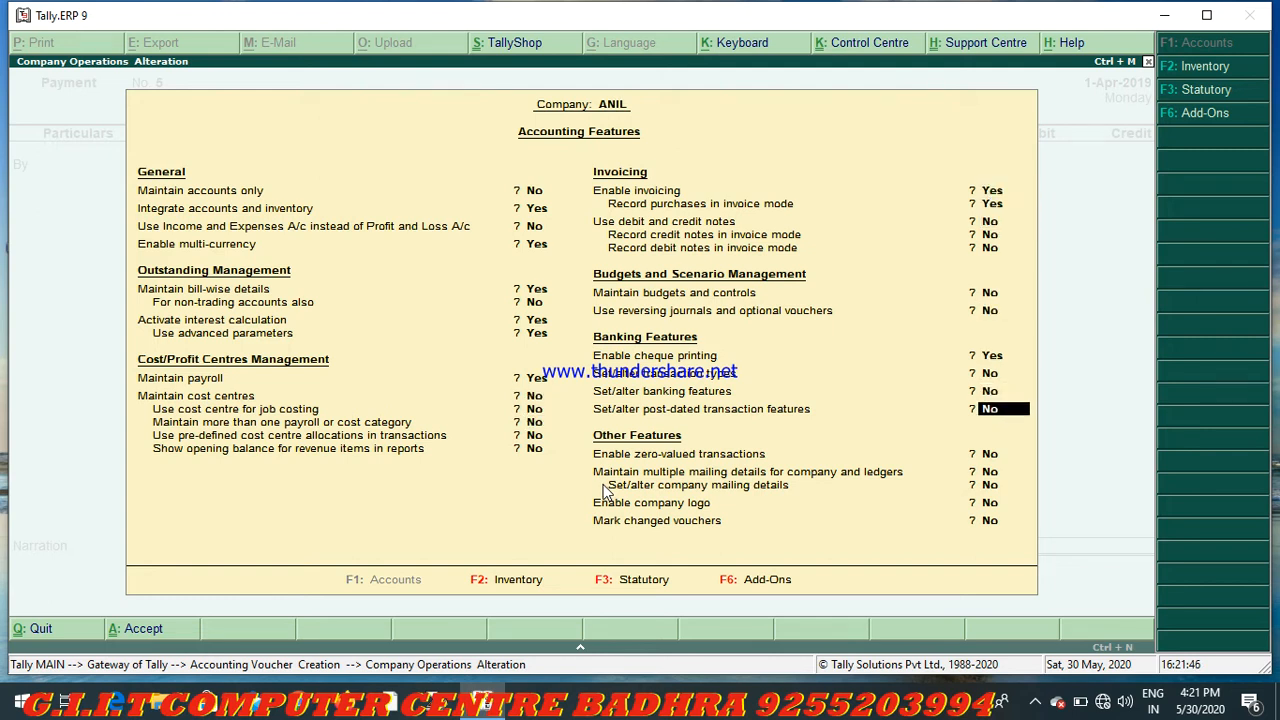
click(602, 484)
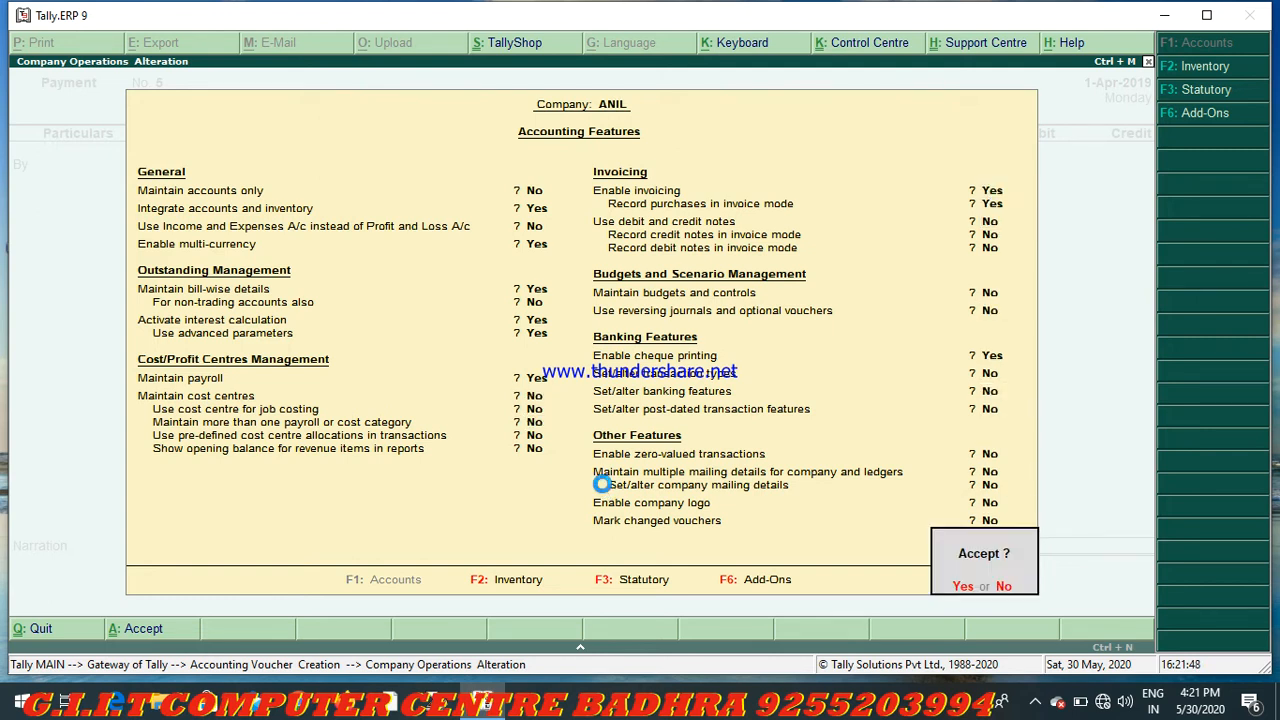
key(Return)
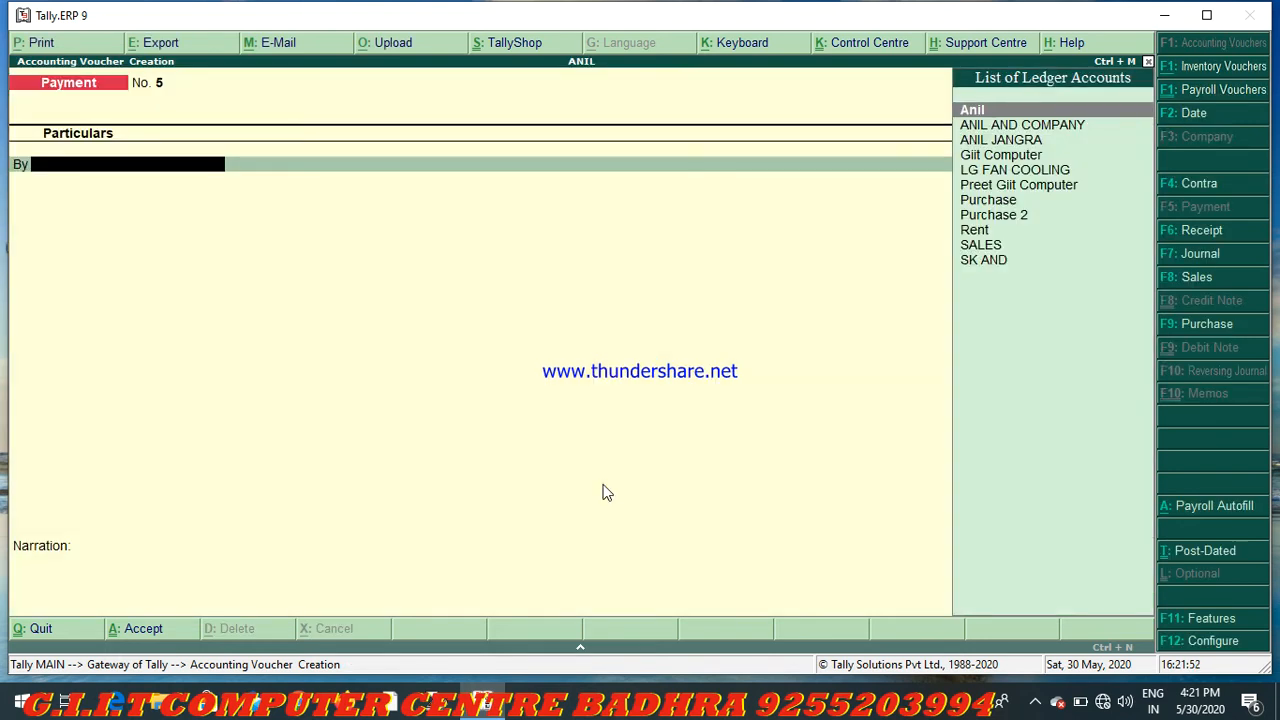
key(Escape)
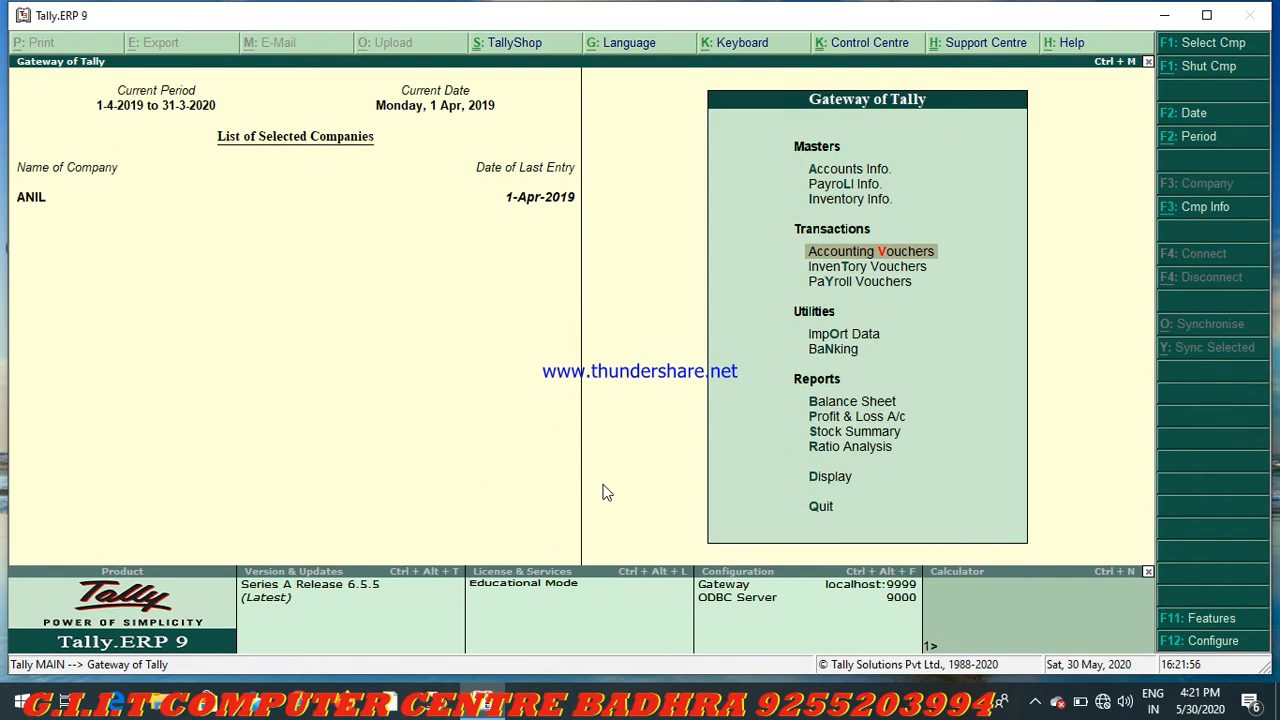
- Open the creation form for a new pay head in the payroll masters
key(Up)
key(Up)
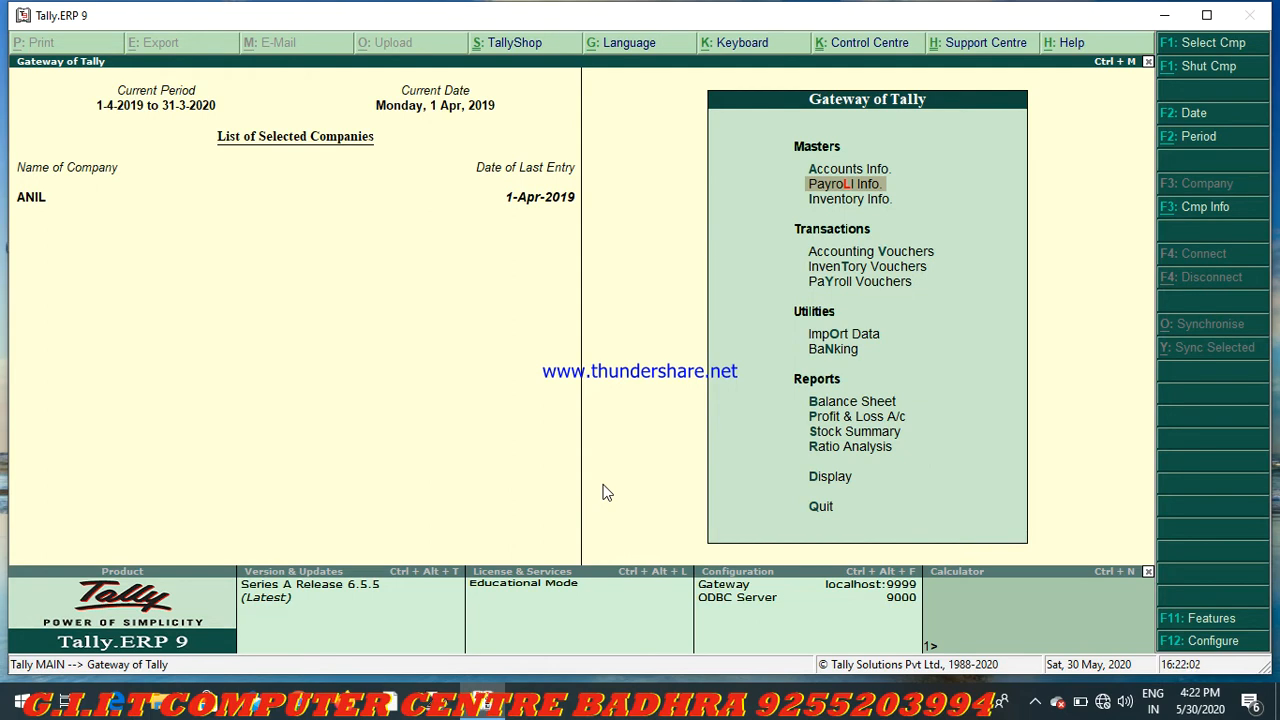
key(Return)
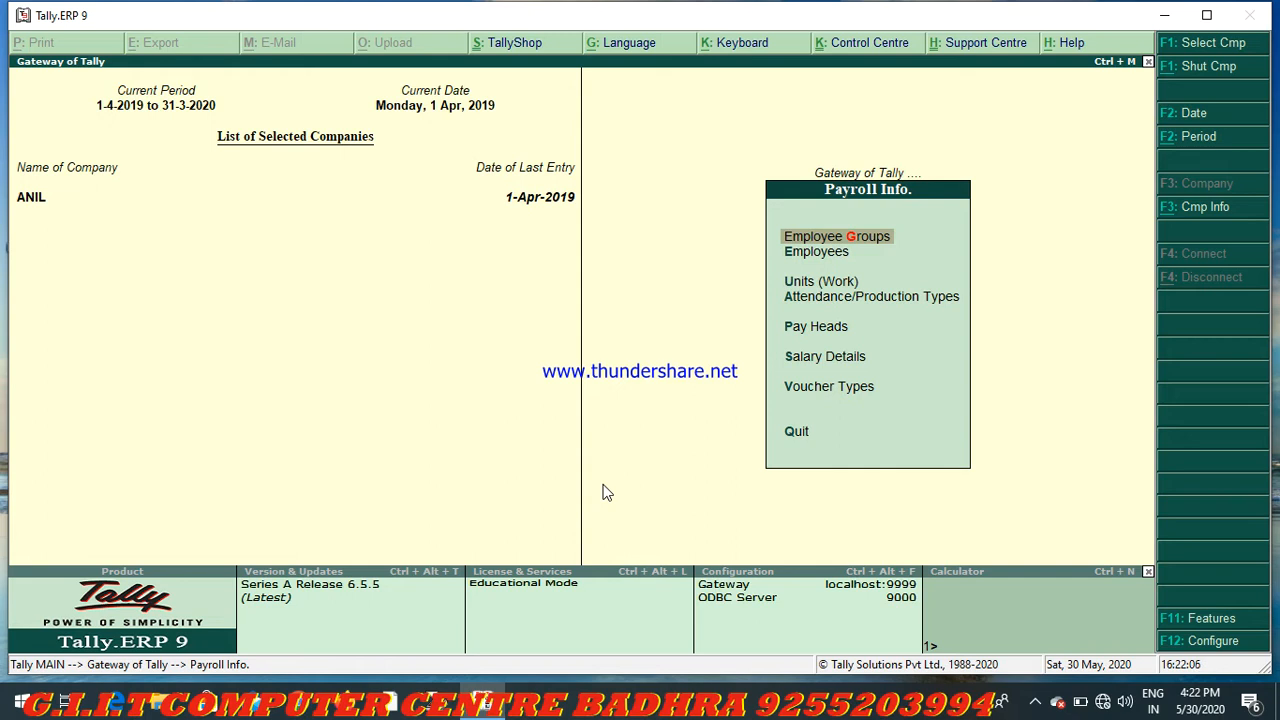
key(Down)
key(Down)
key(Down)
key(Down)
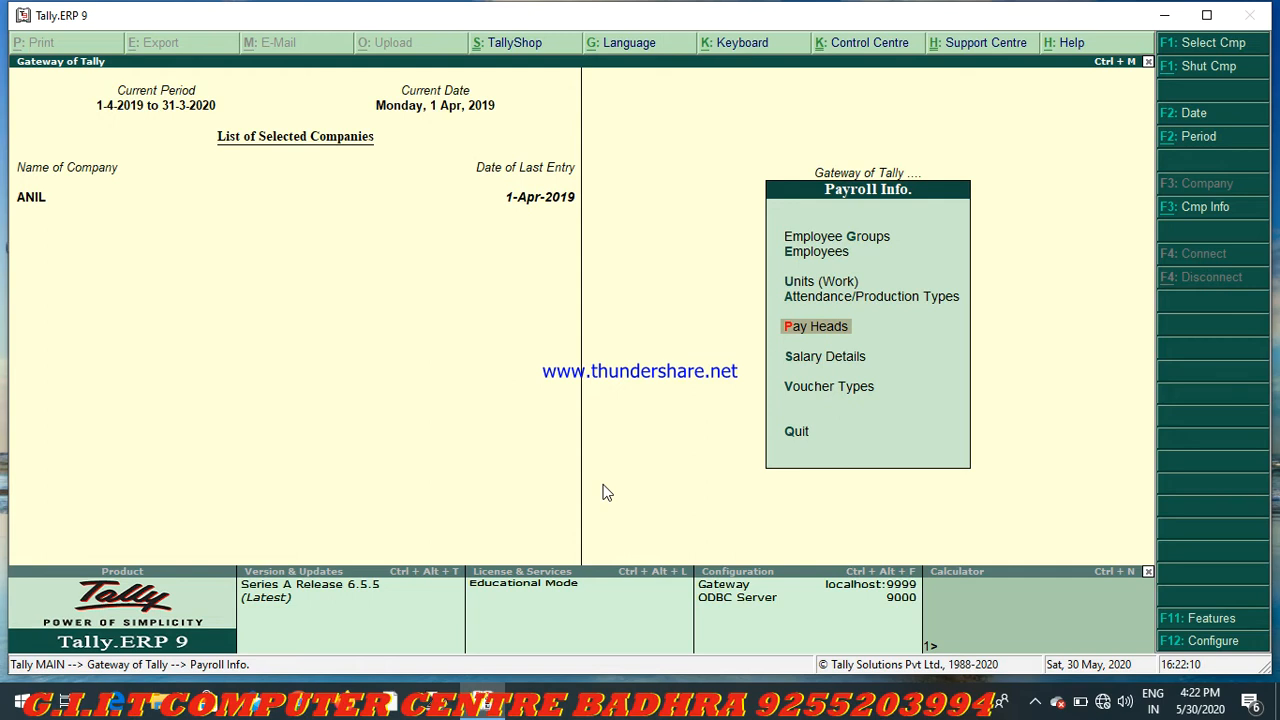
key(Return)
key(Return)
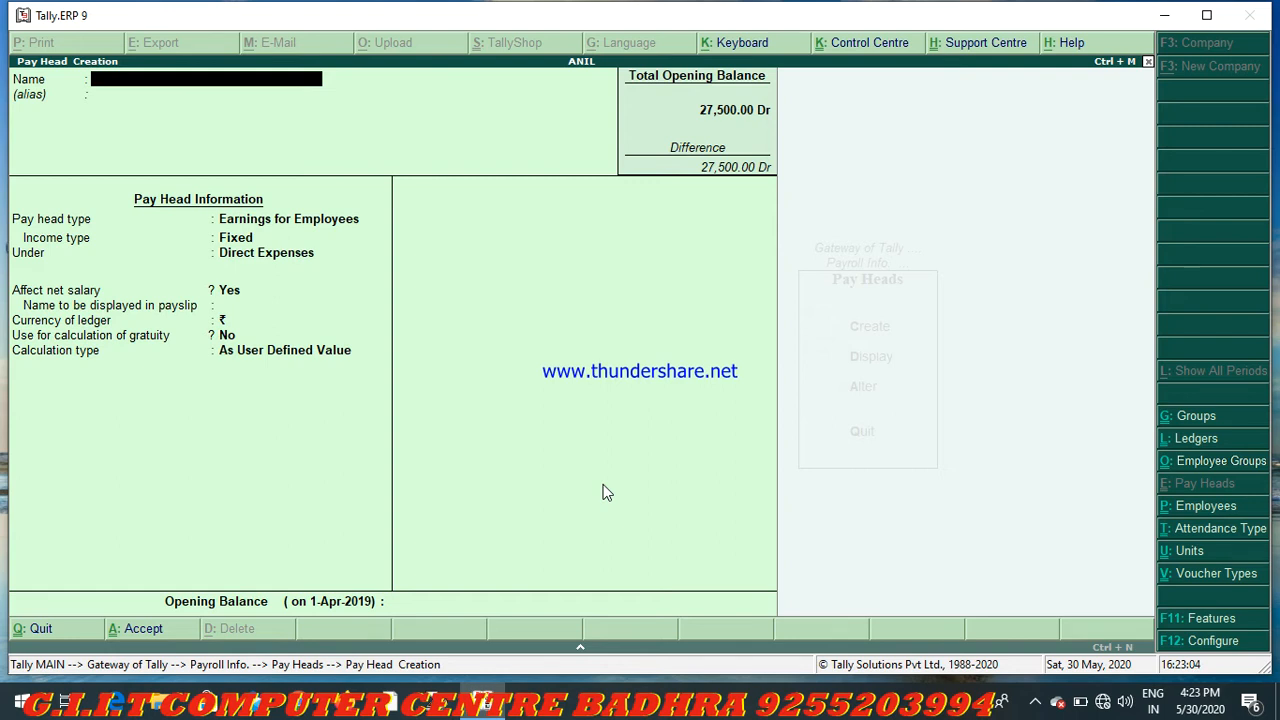
- Name the pay head BASIC SALERY, with type Earnings for Employees, income type Fixed, under Direct Expenses, and affecting net salary
text(BASIC SALERY)
key(Return)
key(Return)
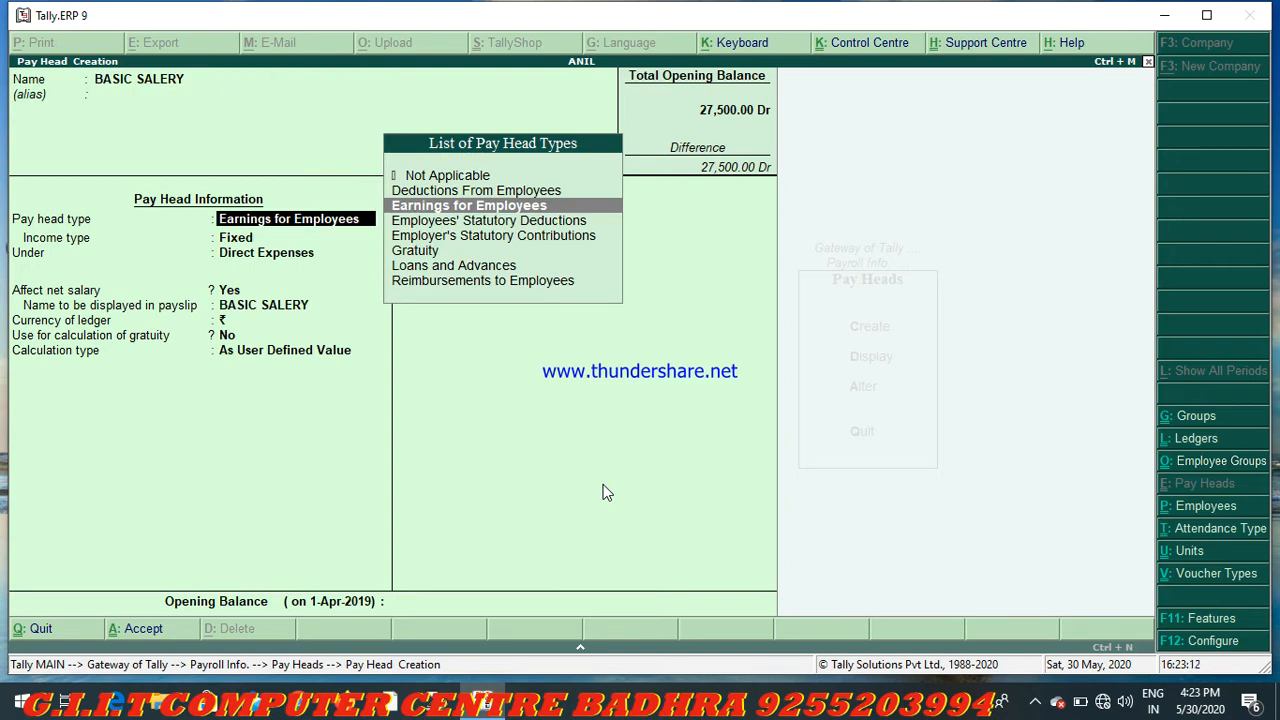
key(Return)
key(Return)
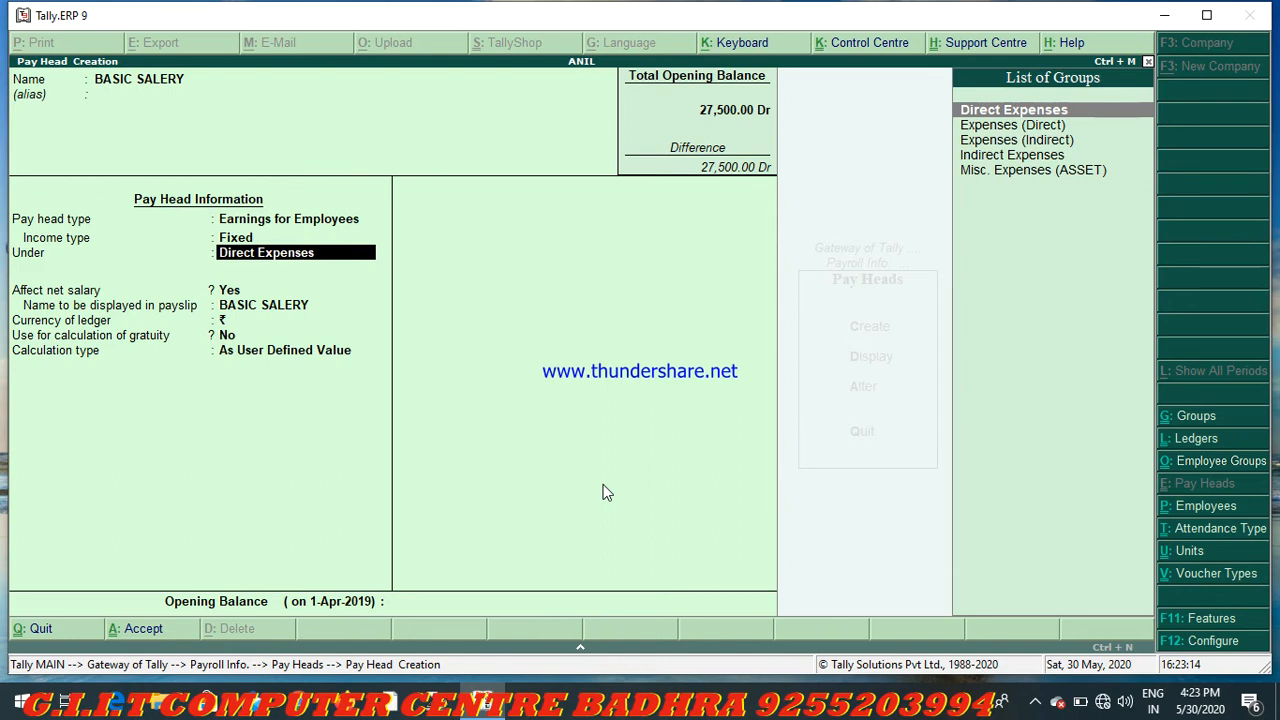
key(Return)
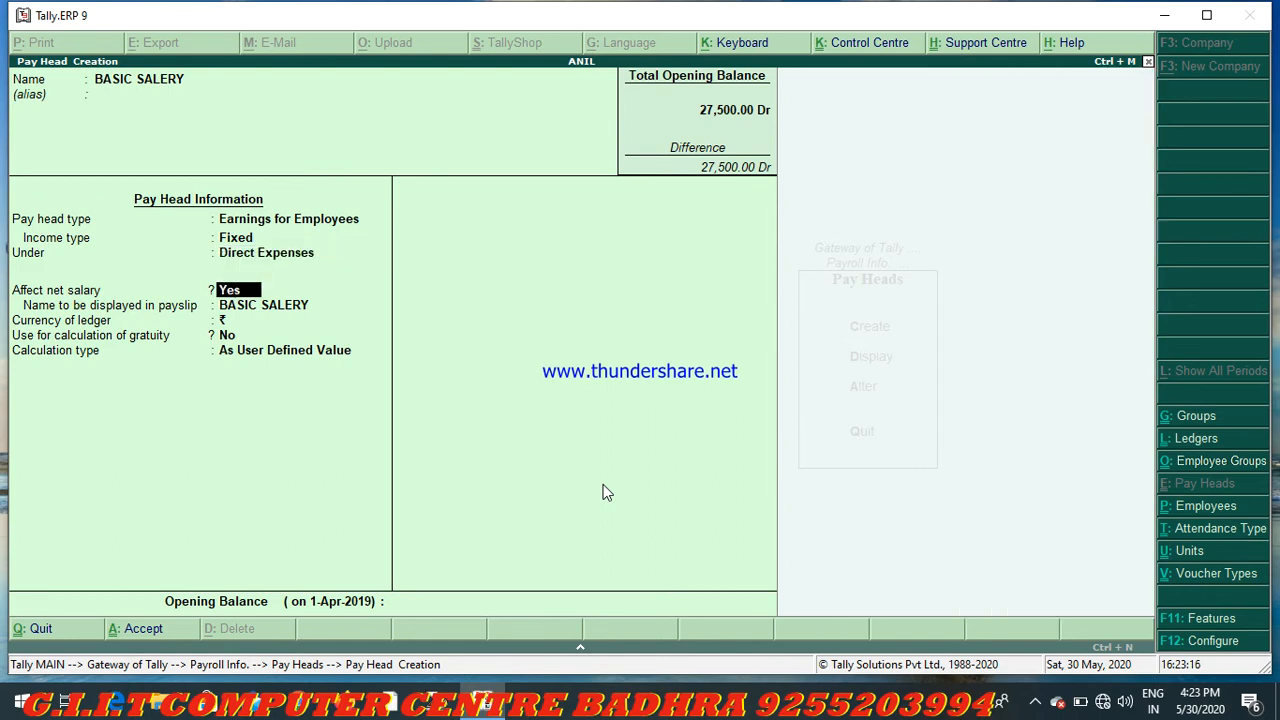
key(Return)
key(Return)
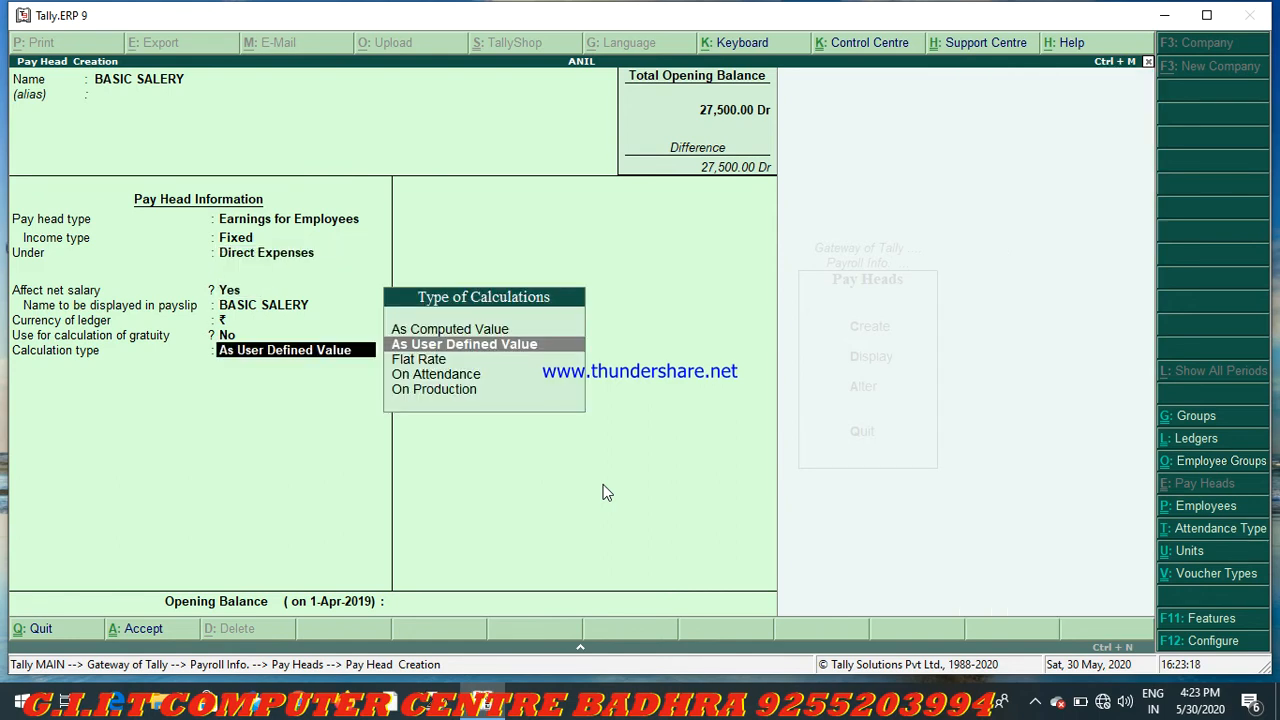
- Set the BASIC SALERY calculation type to Flat Rate with a calculation period of Months
key(Down)
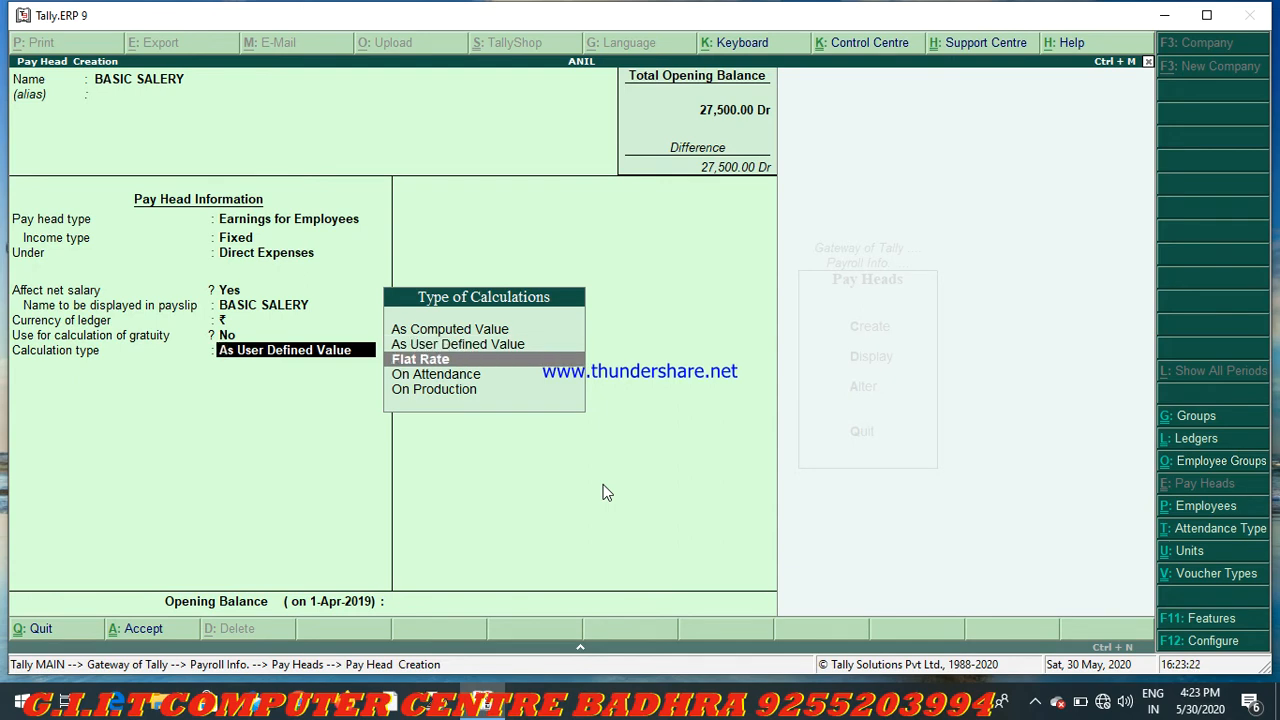
key(Return)
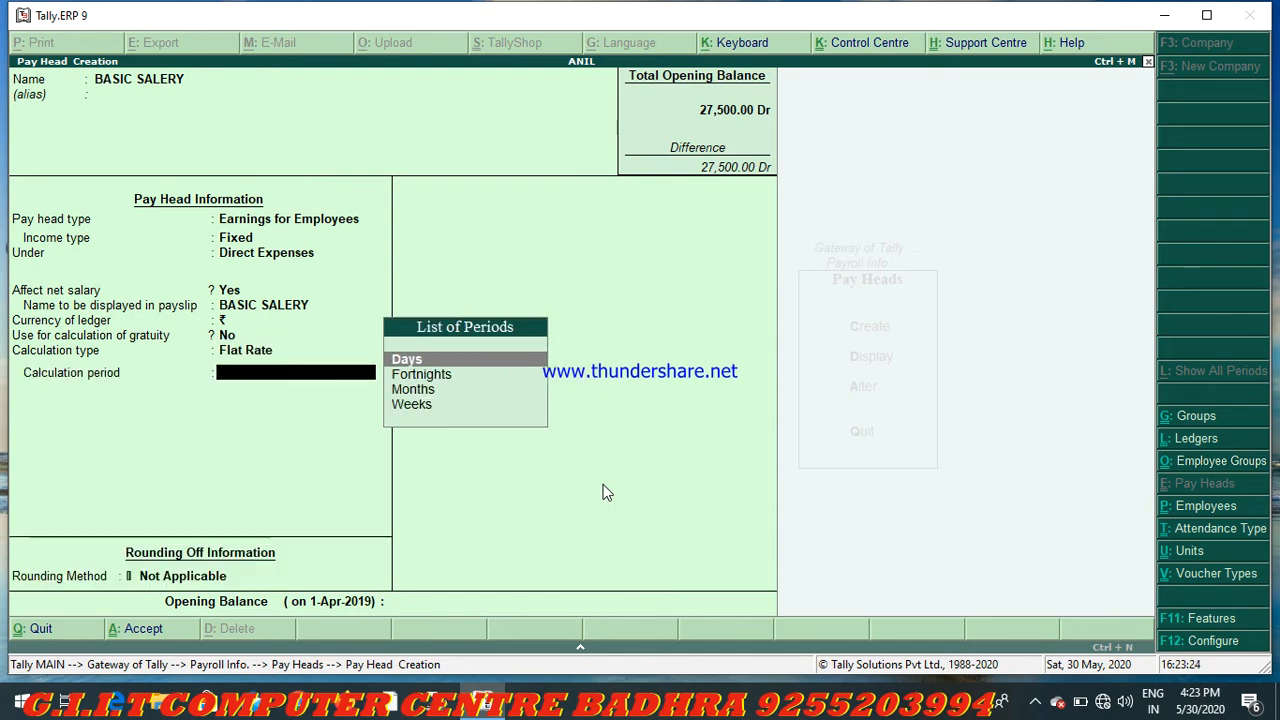
key(Down)
key(Down)
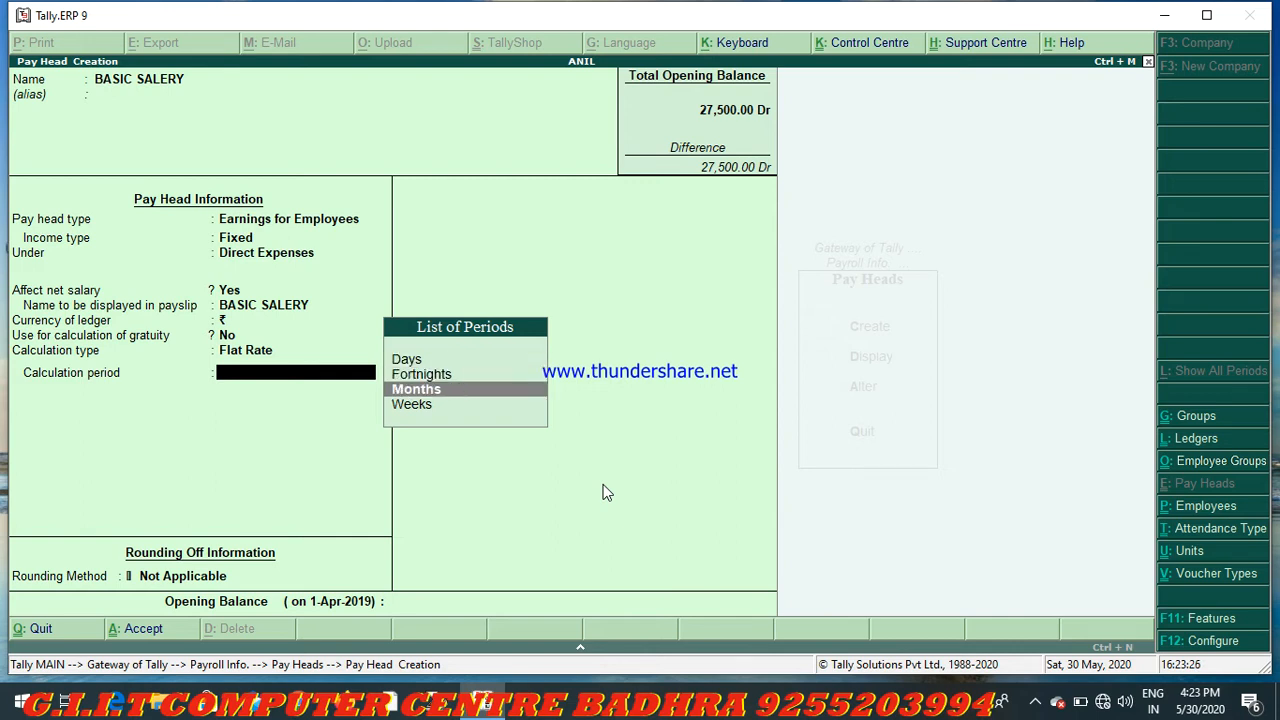
key(Return)
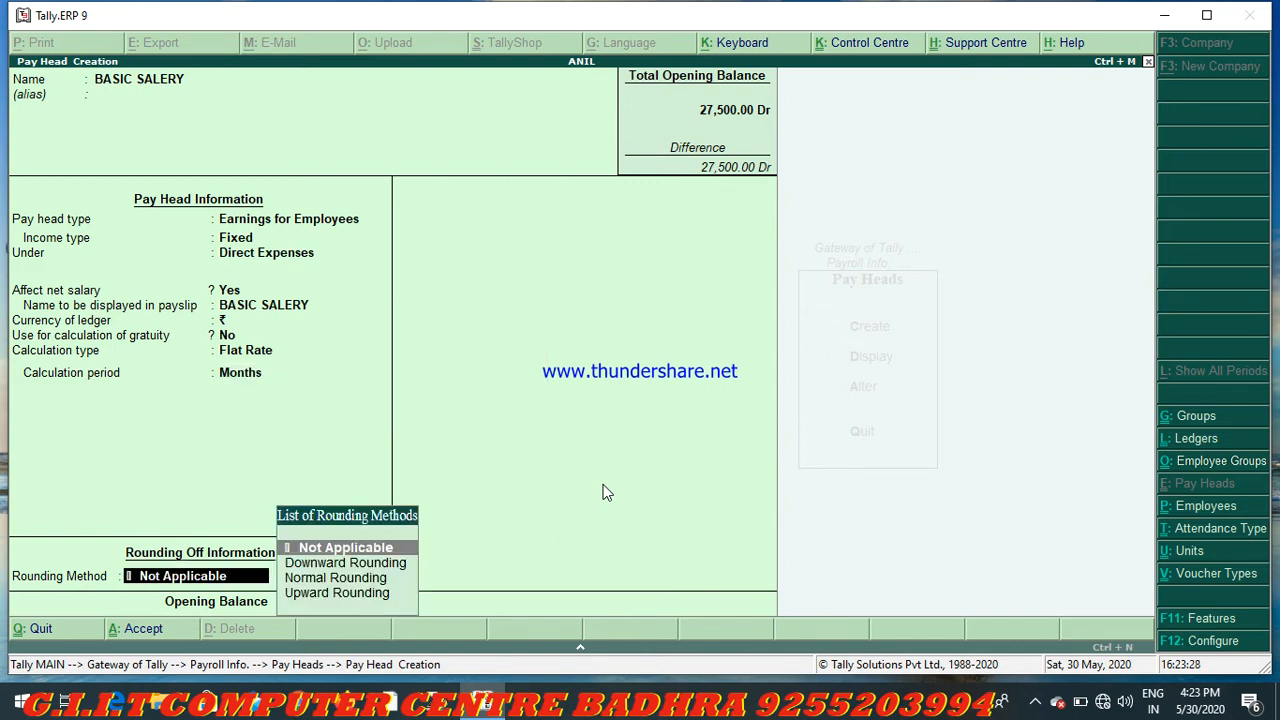
- Apply Normal Rounding without a limit to BASIC SALERY and save the pay head
key(Down)
key(Down)
key(Return)
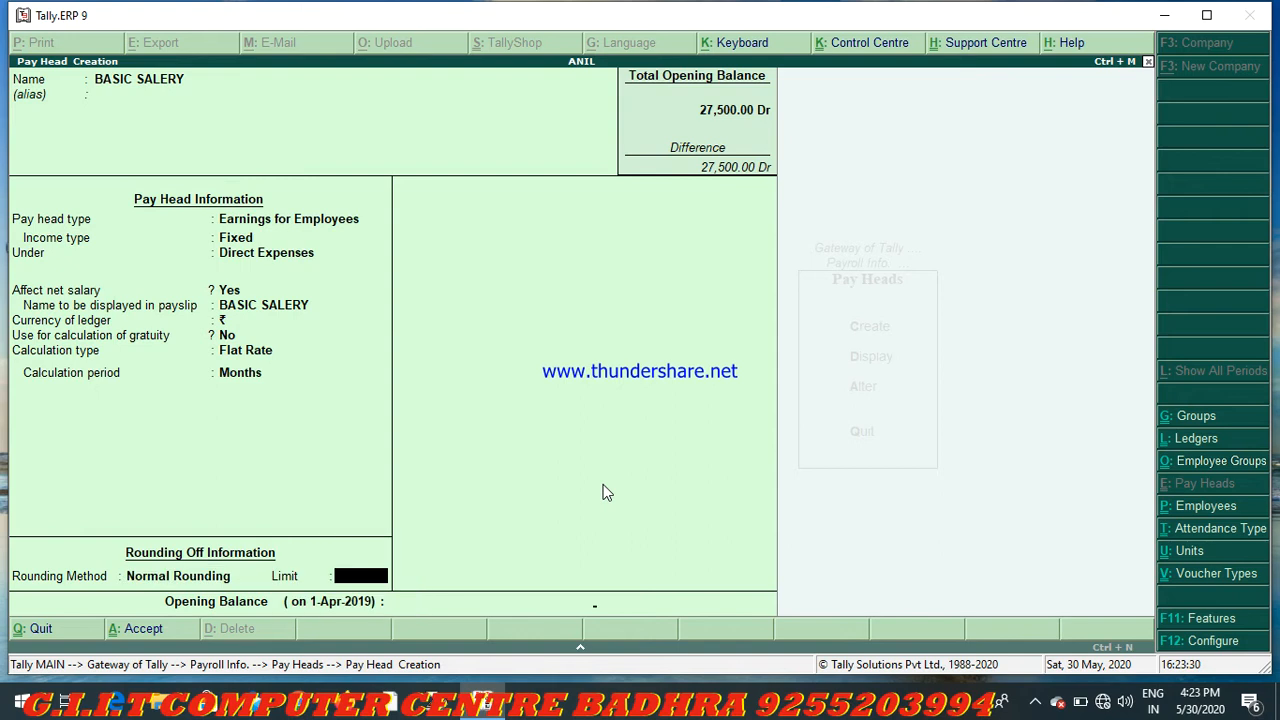
key(Return)
key(Return)
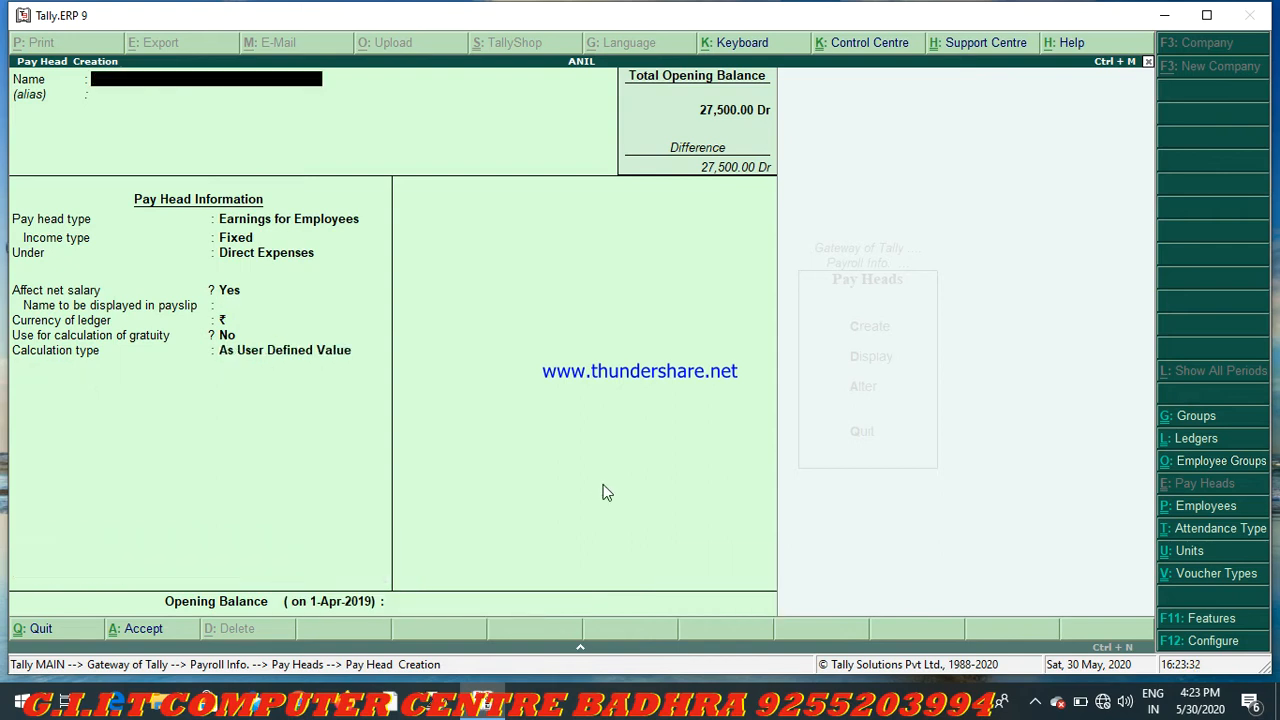
- Name the new pay head HRA, with type Earnings for Employees, income type Fixed, under Direct Expenses, and affecting net salary
text(HRA)
key(Return)
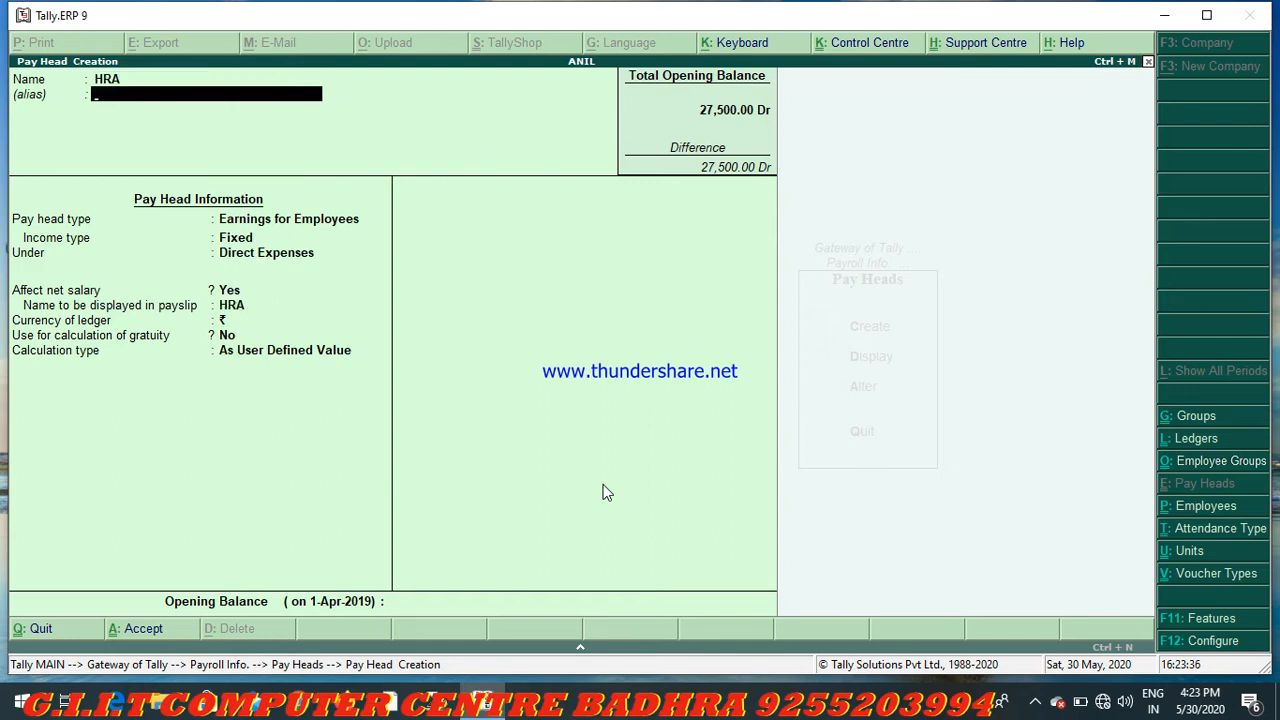
key(Return)
key(Return)
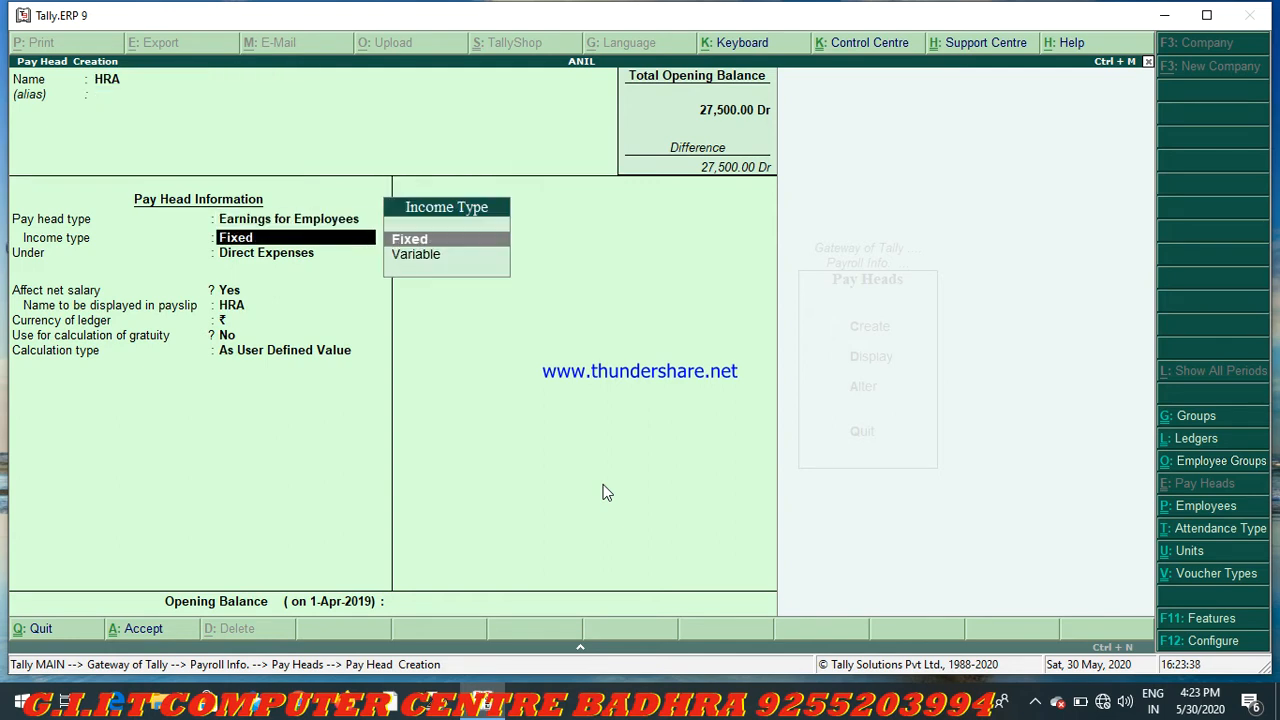
key(Return)
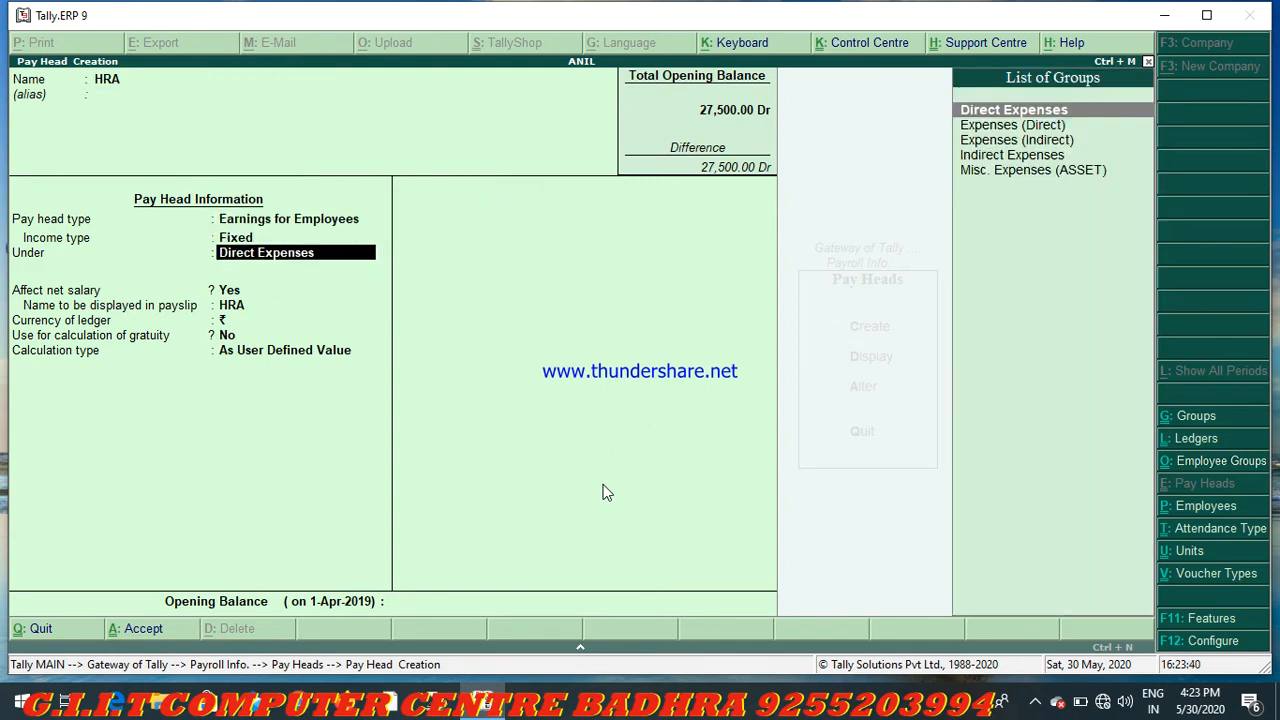
key(Return)
key(Return)
key(Return)
key(Return)
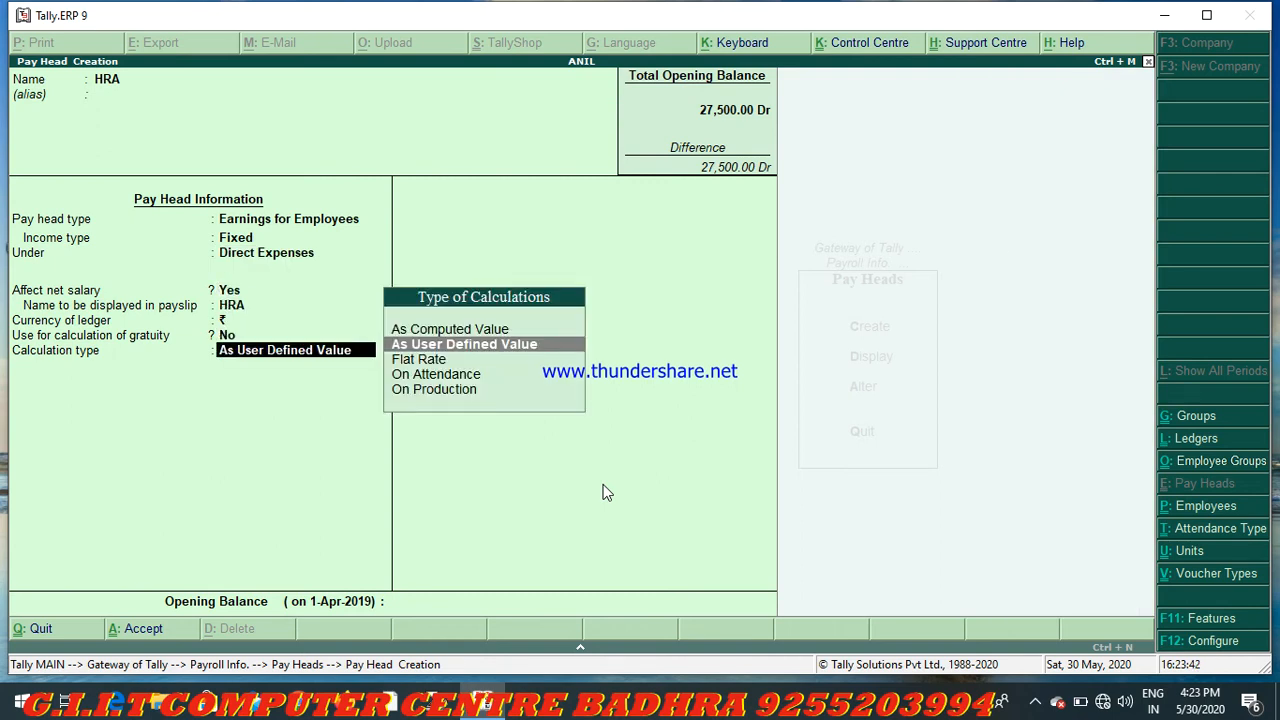
- Set the HRA calculation type to Flat Rate with a calculation period of Months
key(Down)
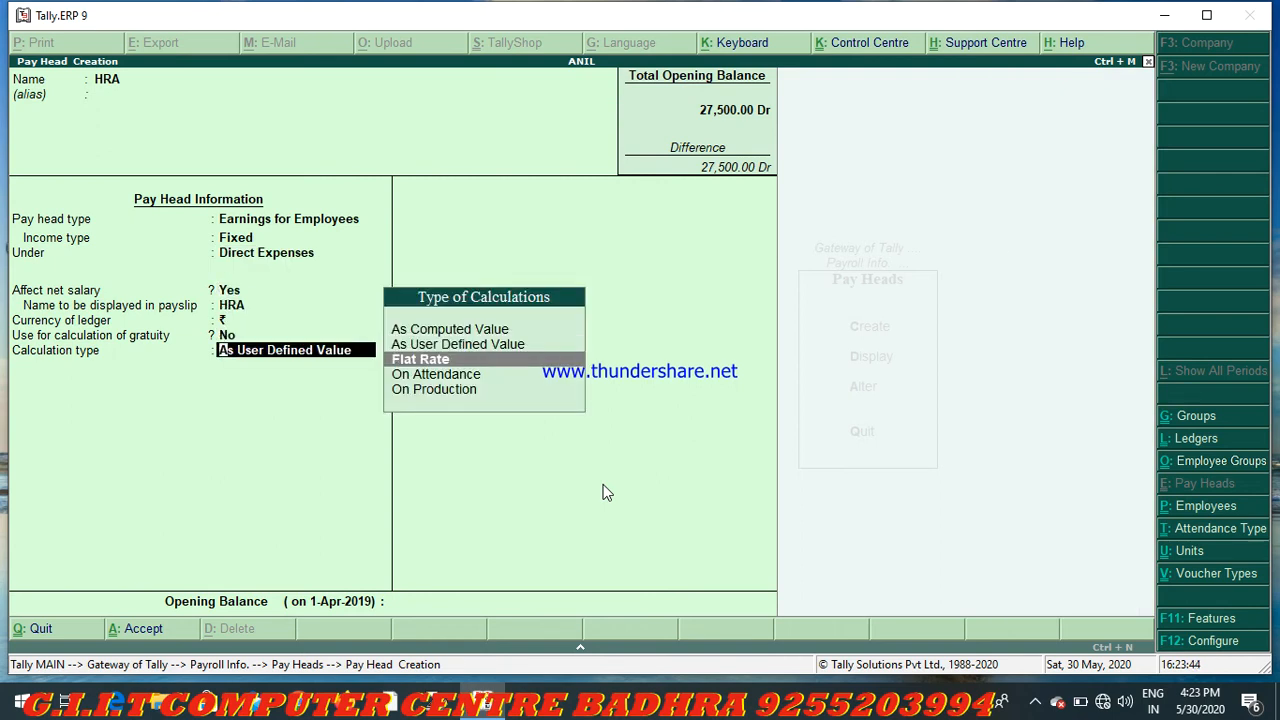
key(Return)
key(Down)
key(Down)
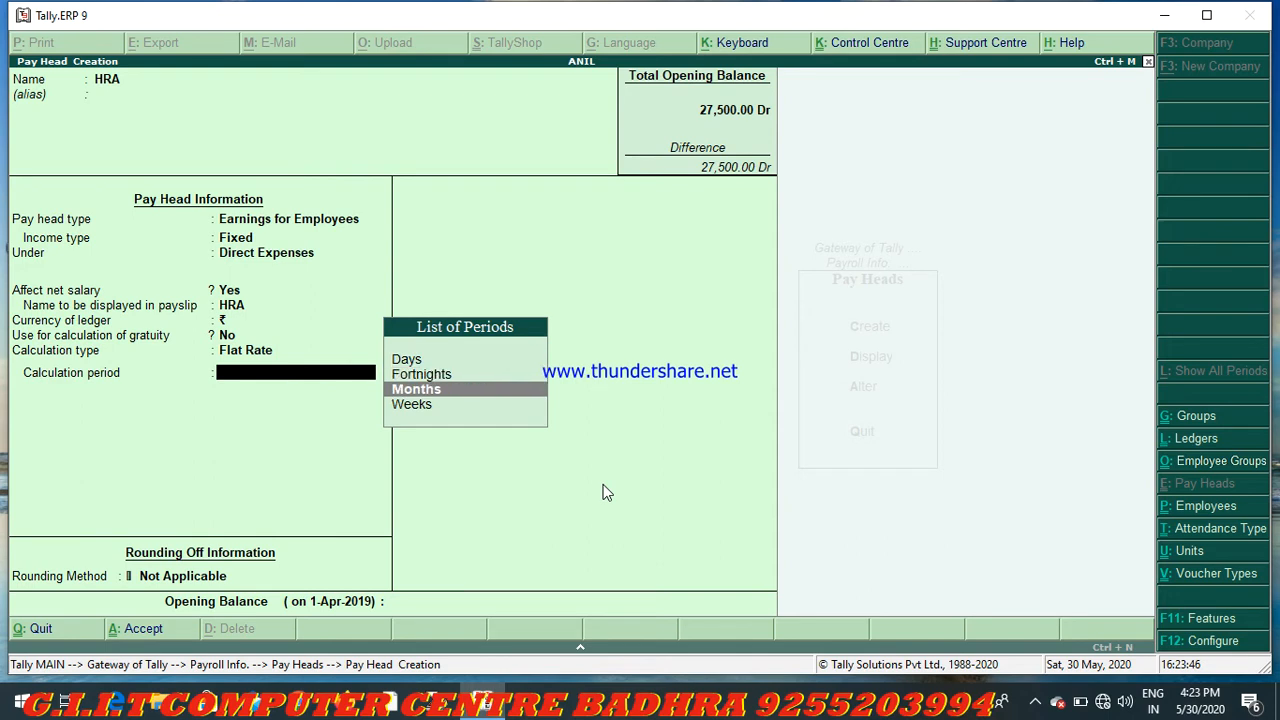
key(Return)
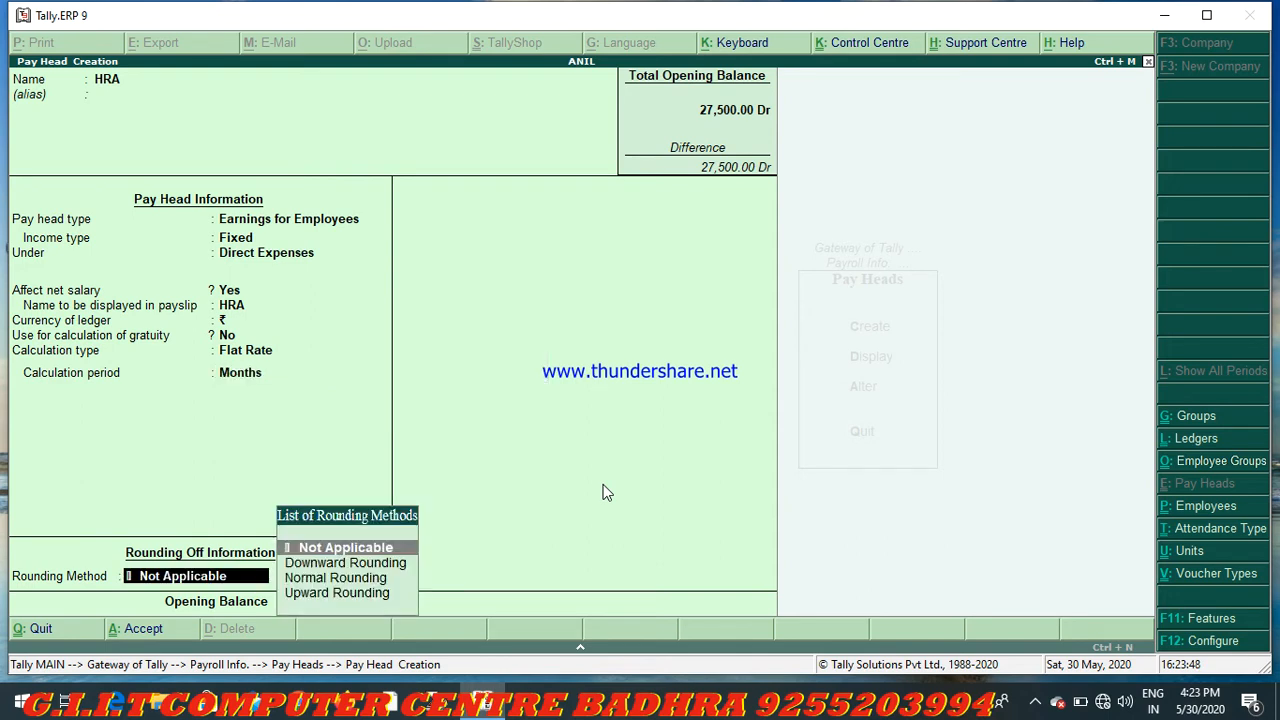
- Apply Normal Rounding without a limit to HRA and save the pay head
key(Down)
key(Down)
key(Return)
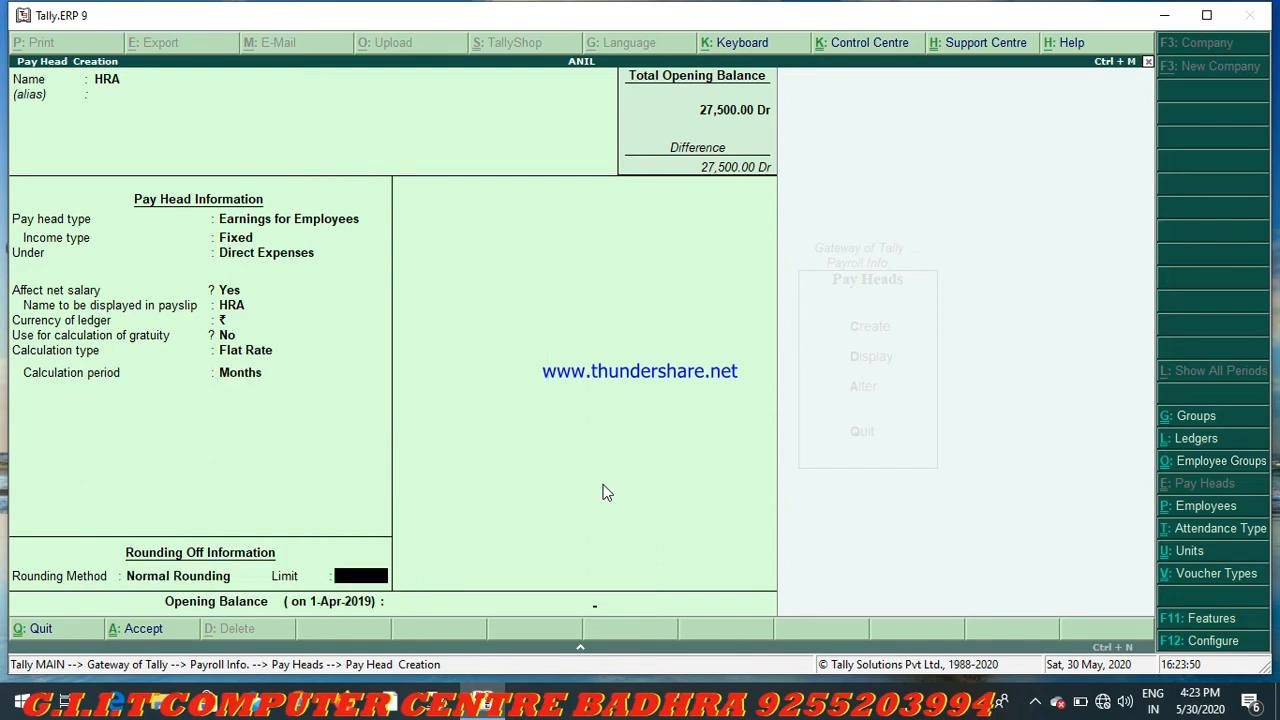
key(Return)
key(Return)
key(Return)
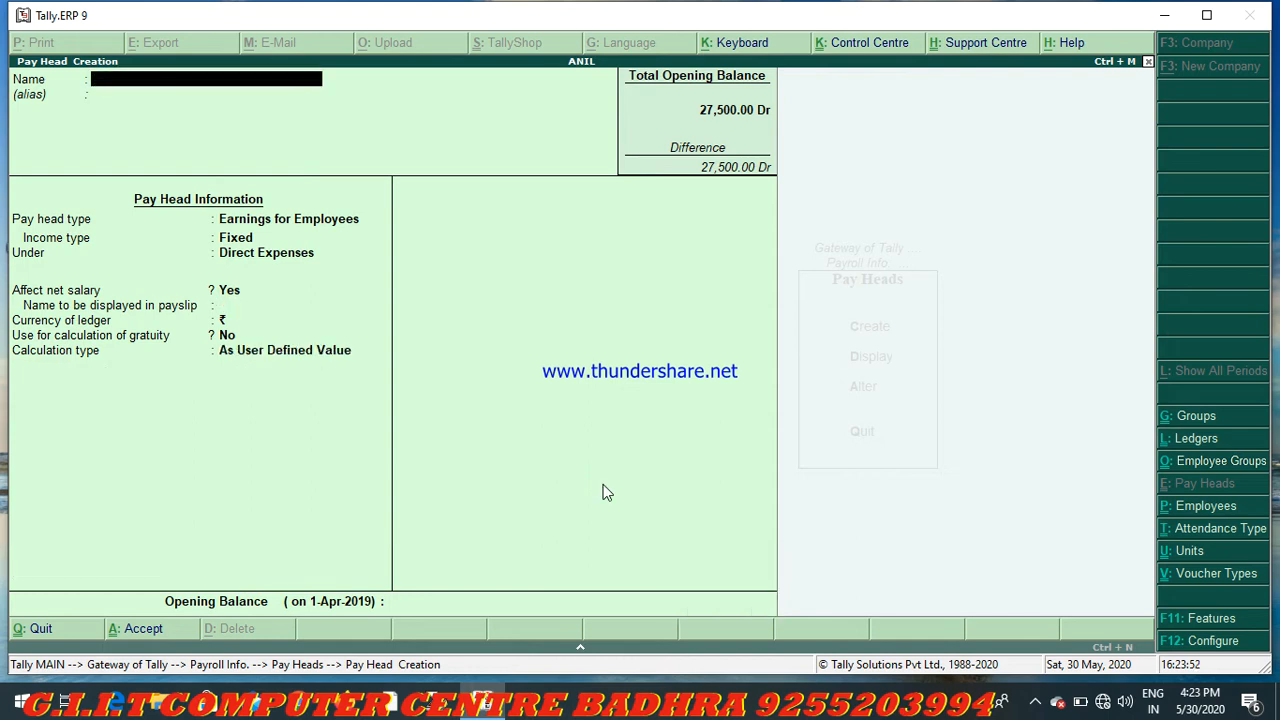
- Name the new pay head TA, with type Earnings for Employees, income type Fixed, under Direct Expenses, affecting net salary and excluded from gratuity
text(TA)
key(Return)
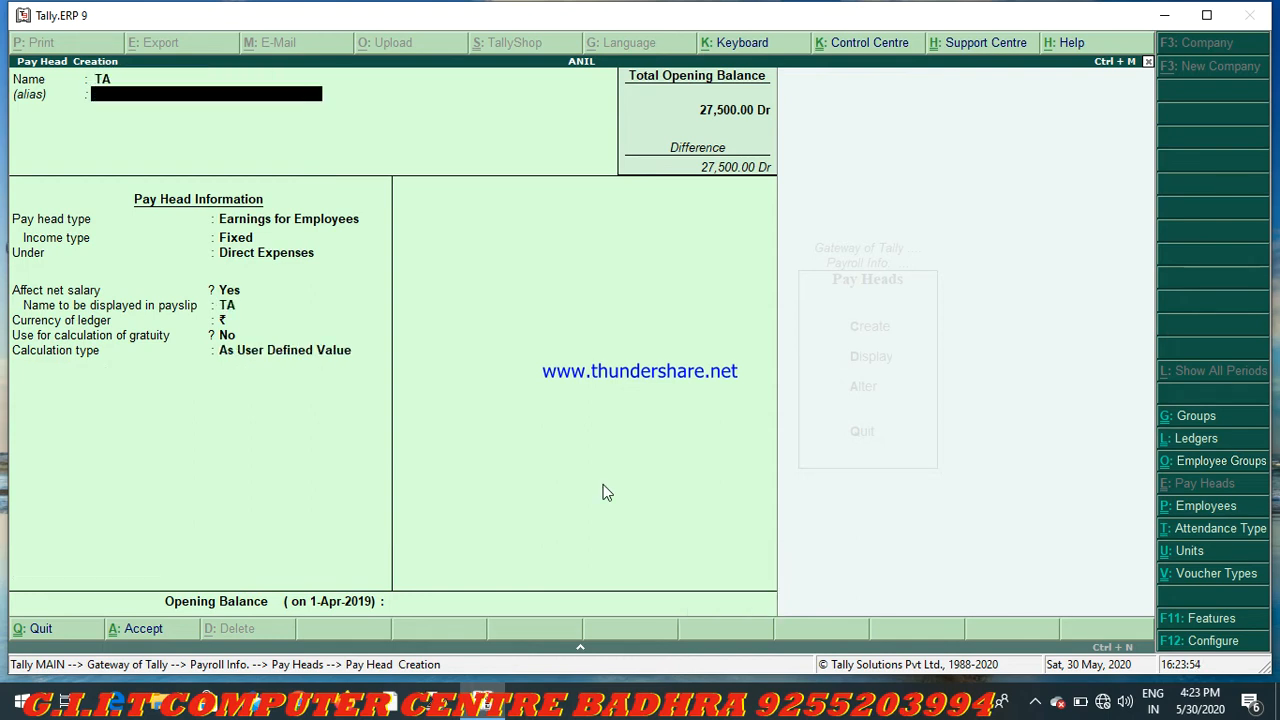
key(Return)
key(Return)
key(Return)
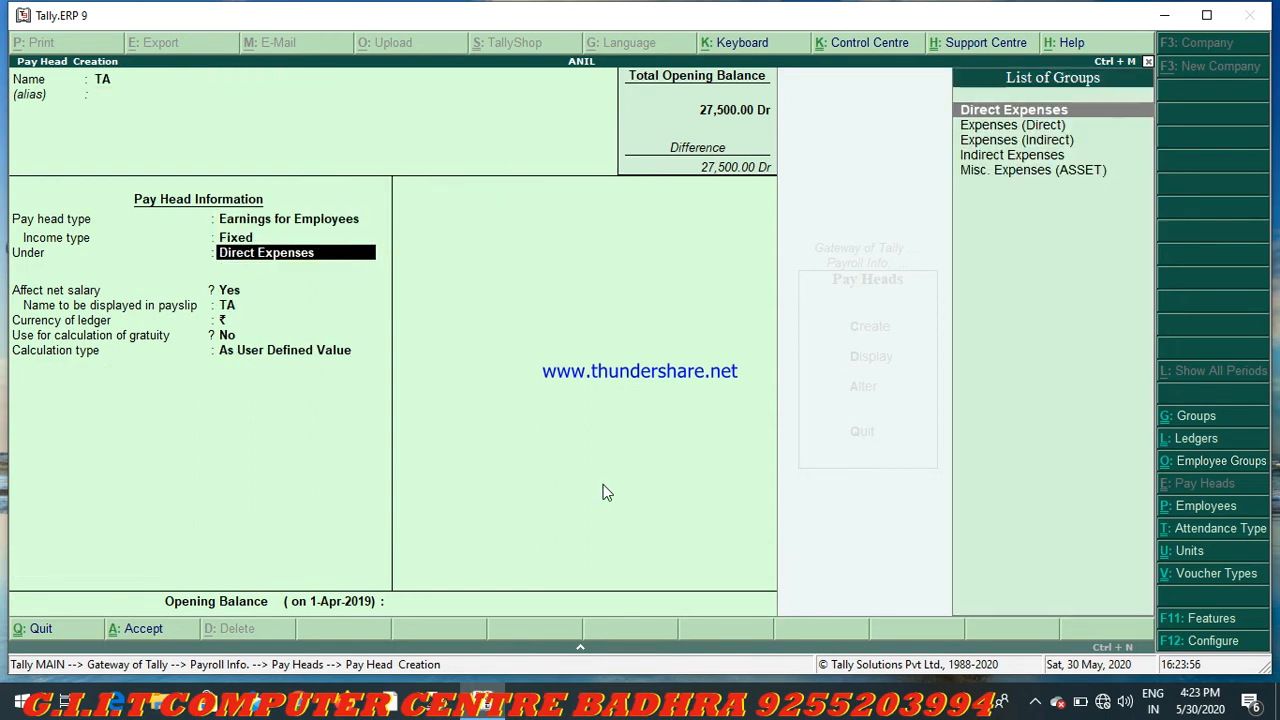
key(Return)
key(Return)
key(Return)
key(Return)
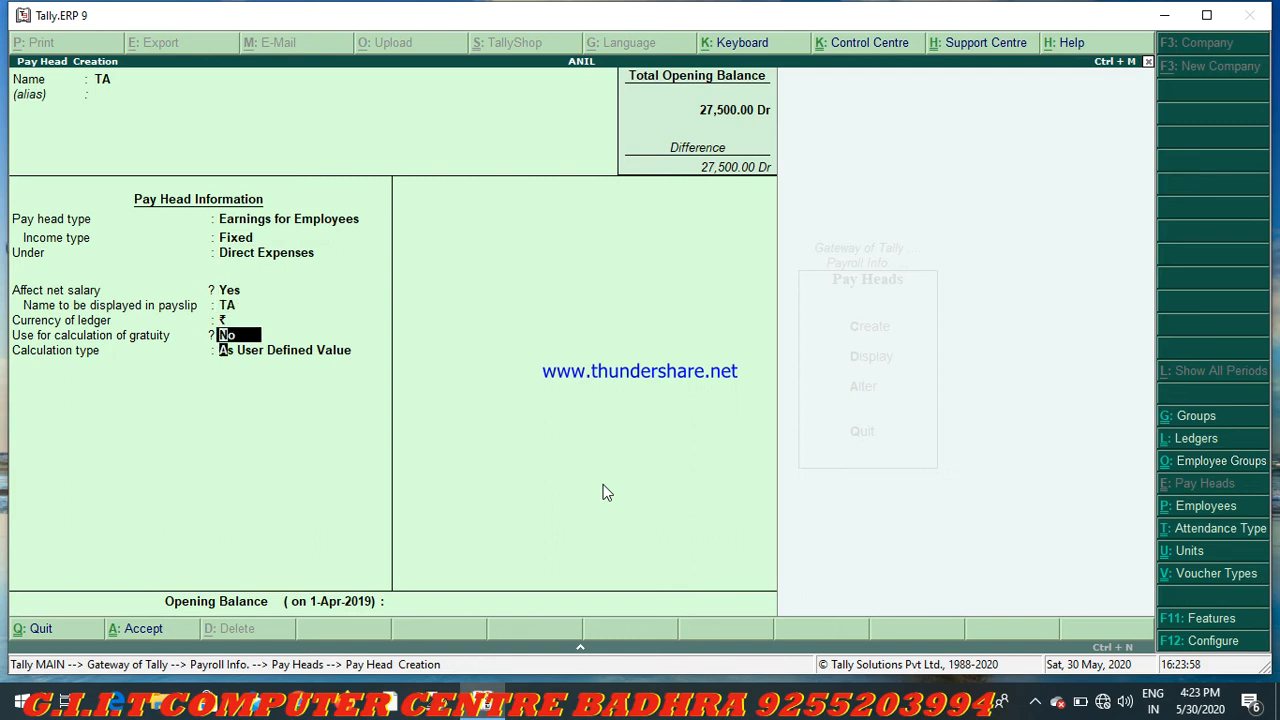
- Set the TA calculation type to Flat Rate with a calculation period of Months
key(Down)
key(Return)
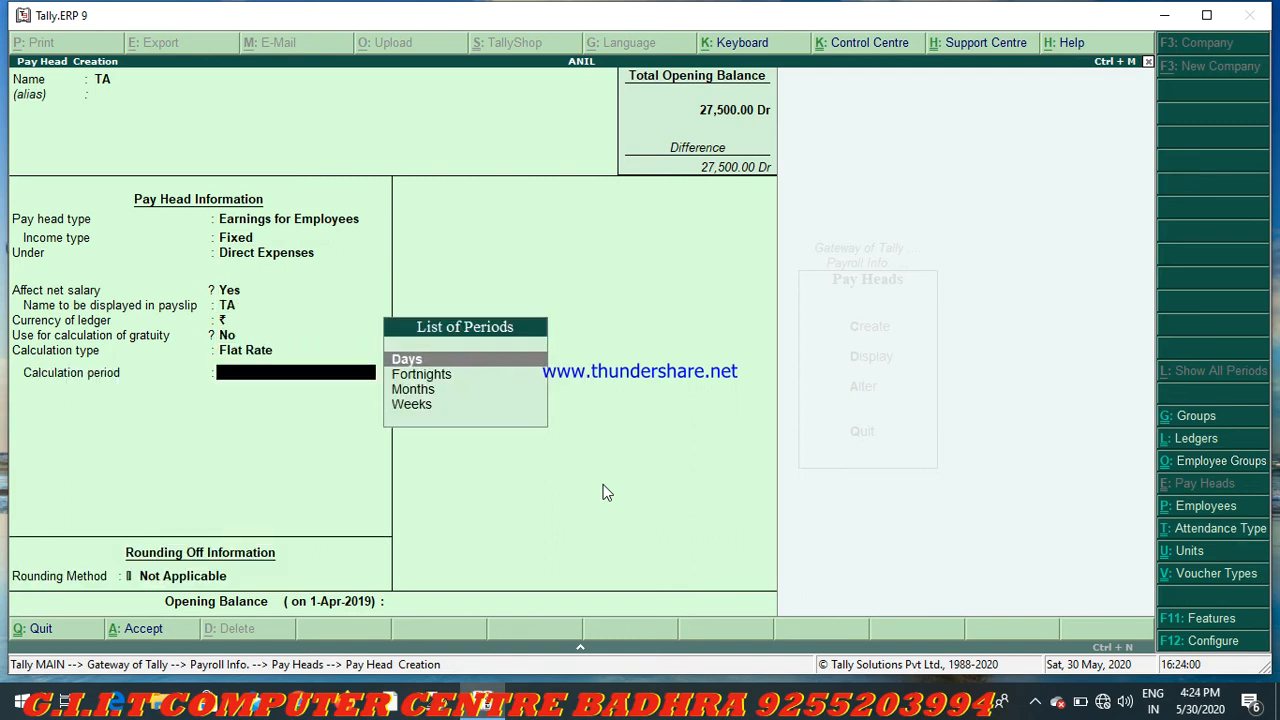
key(Down)
key(Down)
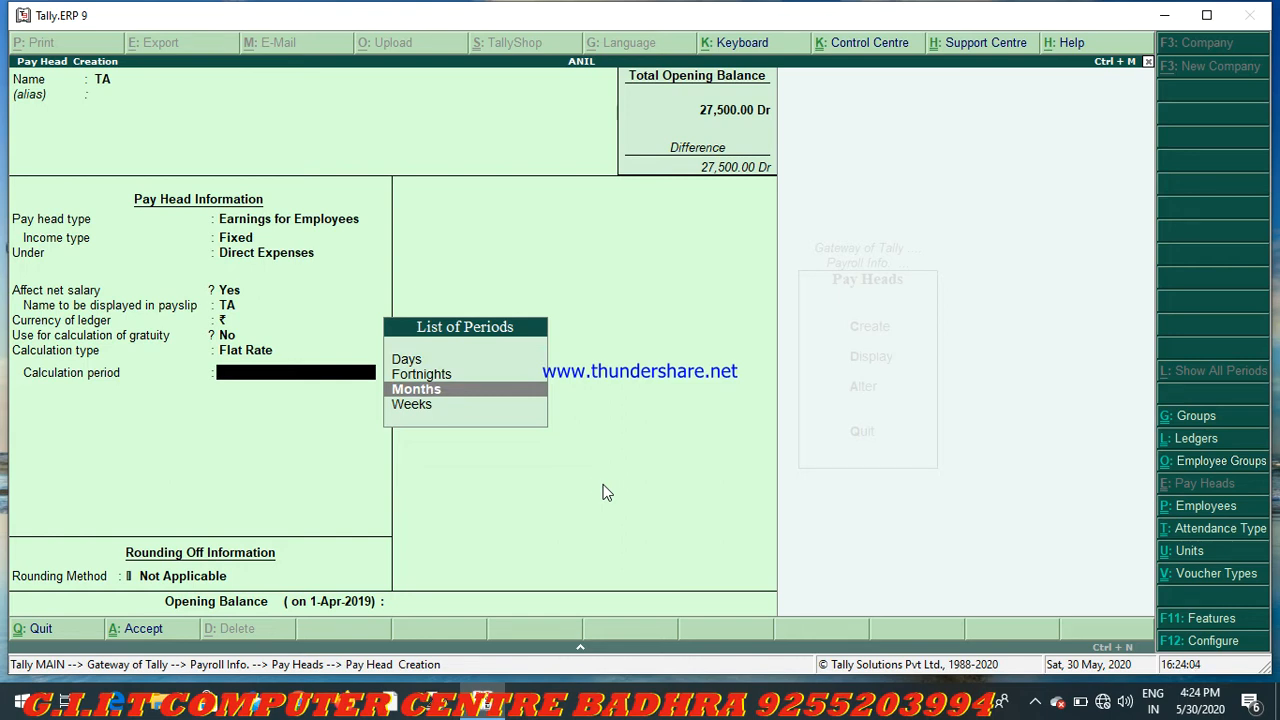
key(Return)
- Apply Normal Rounding without a limit to TA and save the pay head
key(Down)
key(Down)
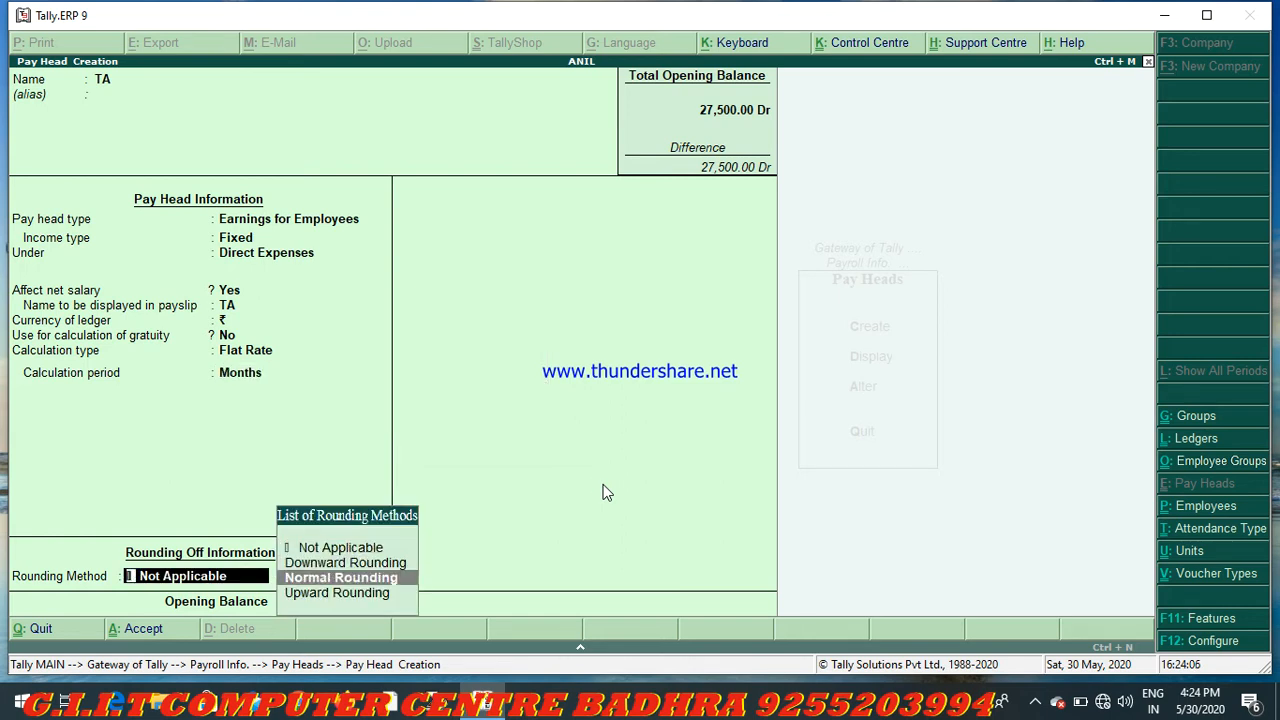
key(Return)
key(Return)
key(Return)
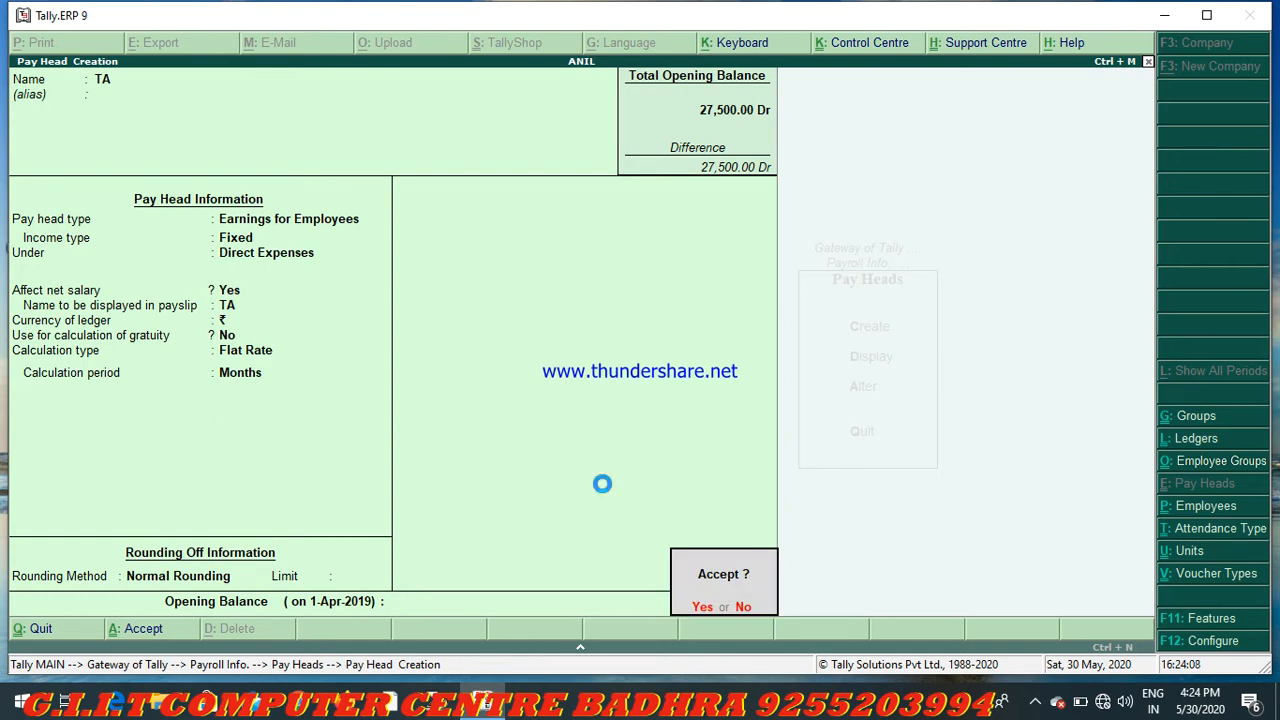
key(Return)
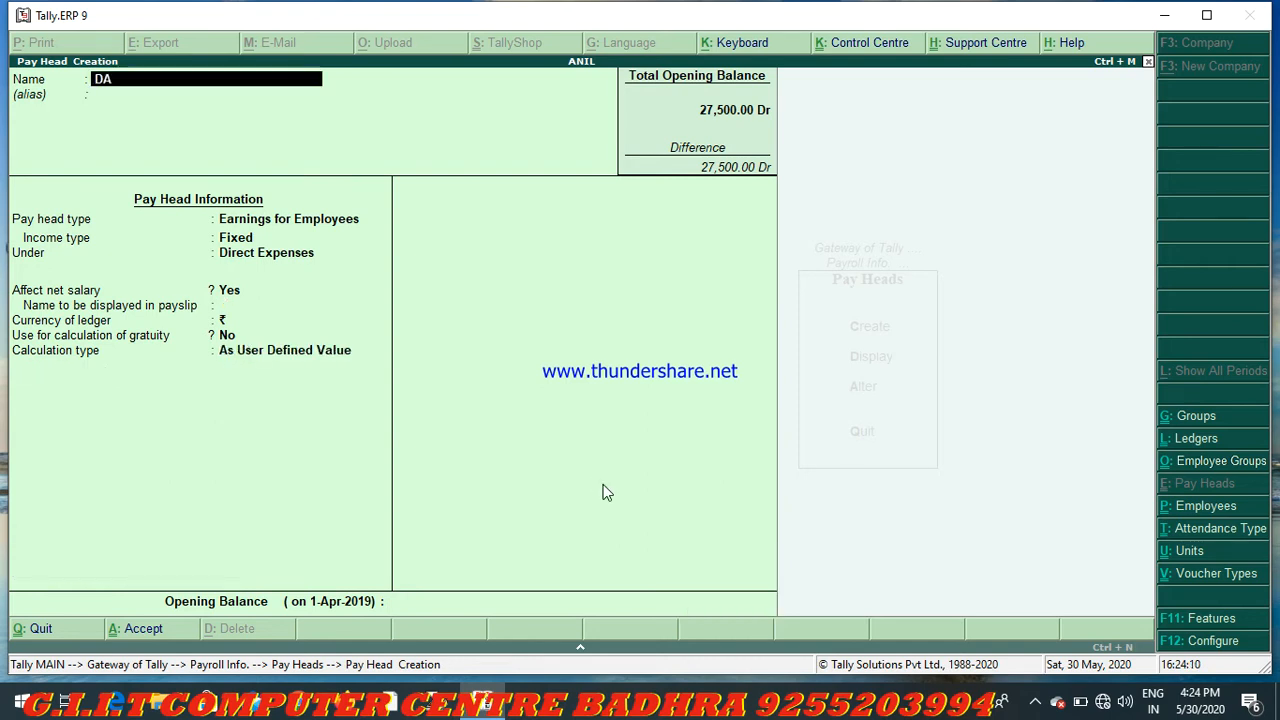
- Name the new pay head DA, with type Earnings for Employees, income type Fixed, under Direct Expenses, affecting net salary and excluded from gratuity
key(Return)
key(Return)
key(Return)
key(Return)
key(Return)
key(Return)
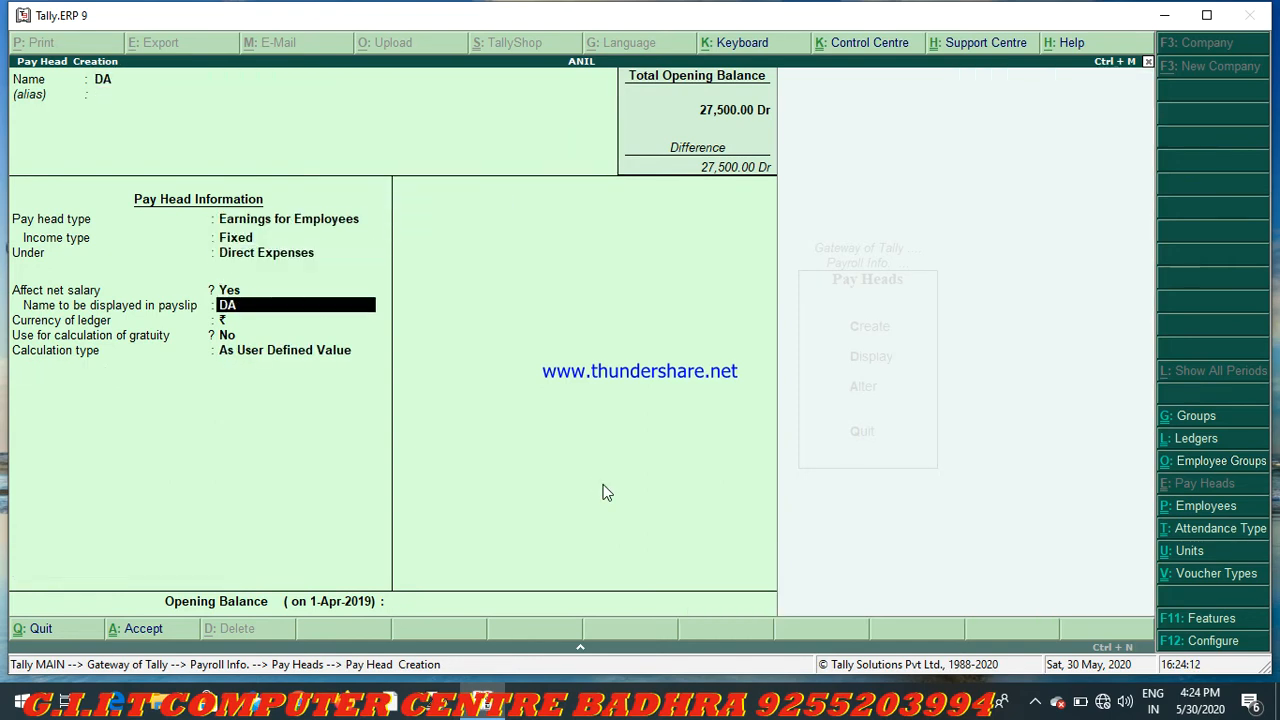
key(Return)
key(Return)
- Set the DA calculation type to Flat Rate with a calculation period of Months
key(Down)
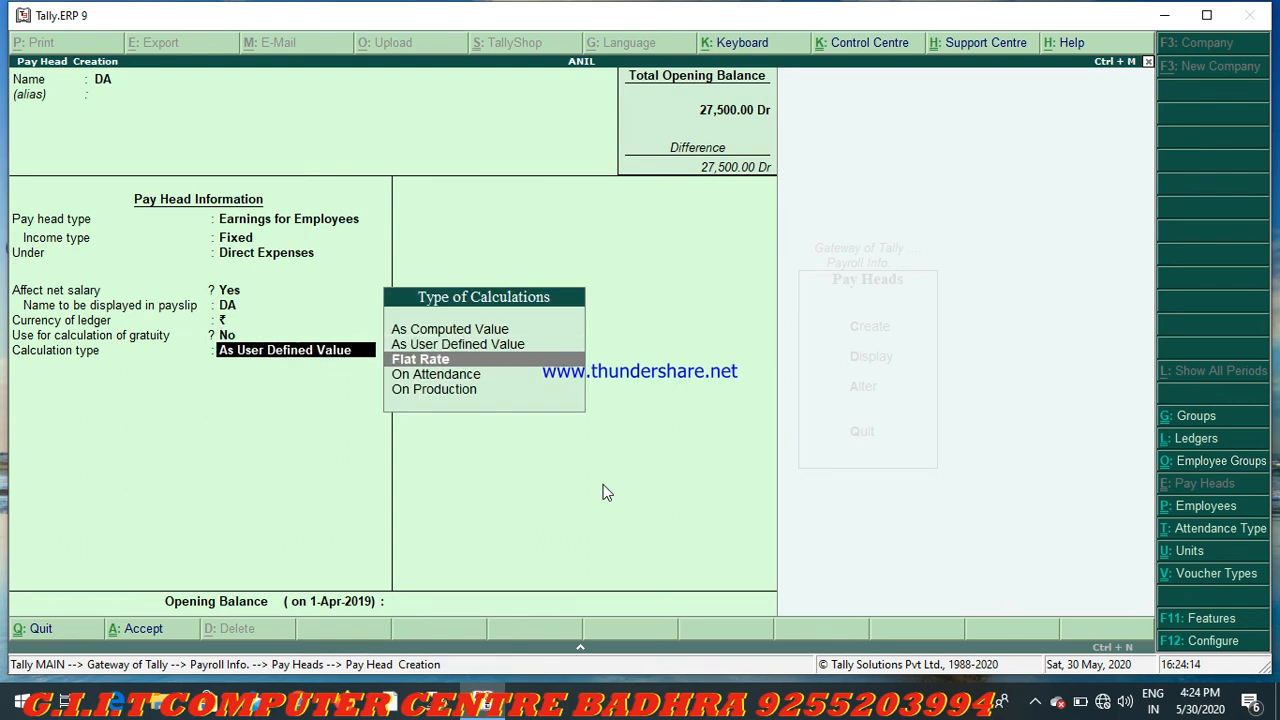
key(Down)
key(Up)
key(Return)
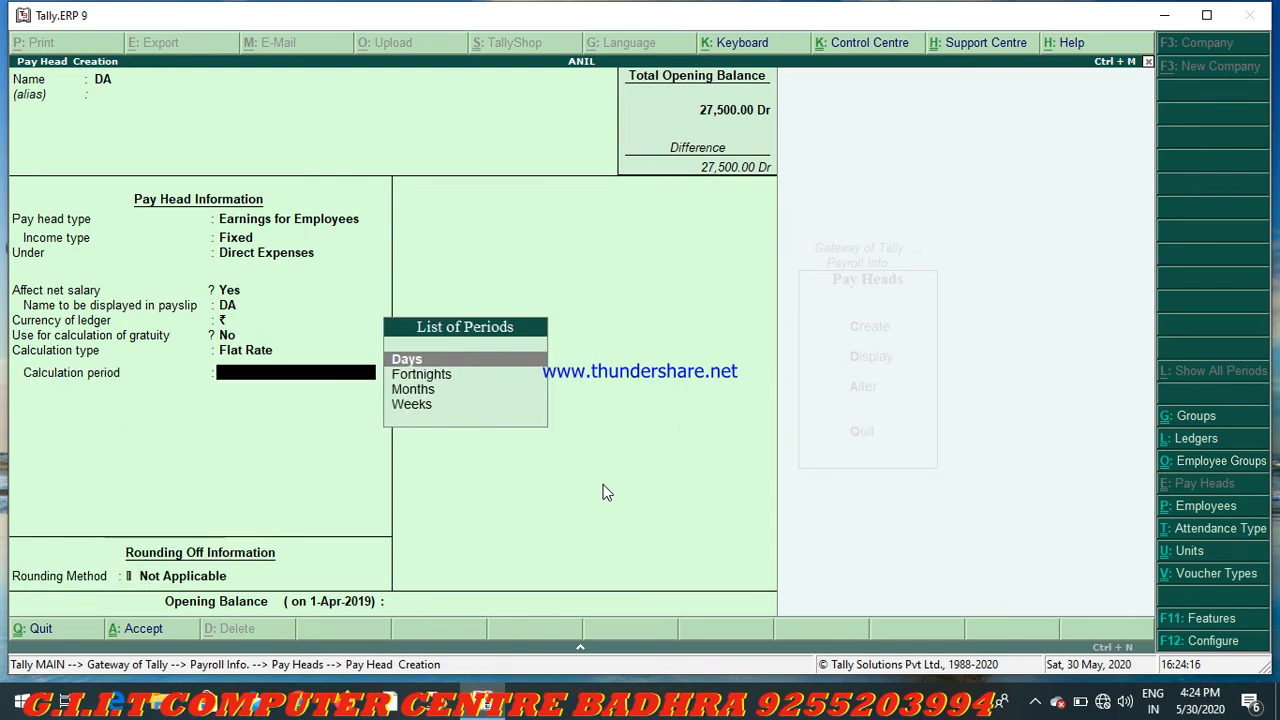
key(Down)
key(Down)
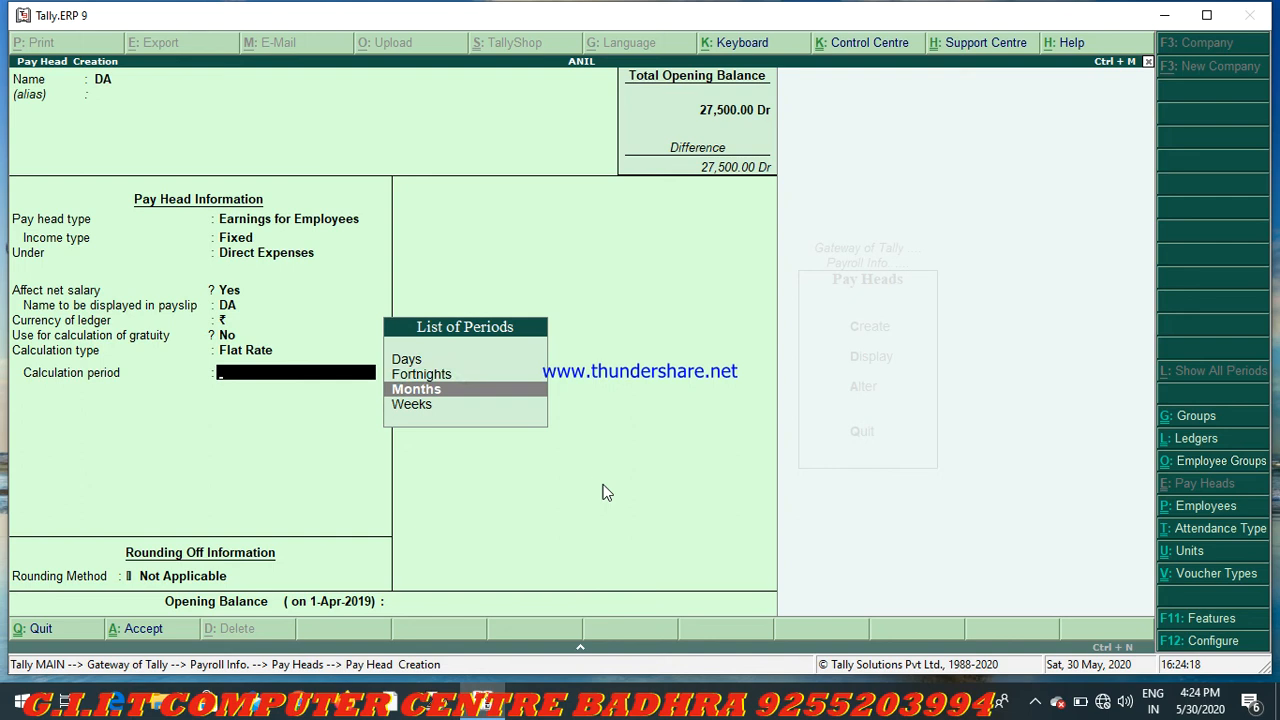
key(Return)
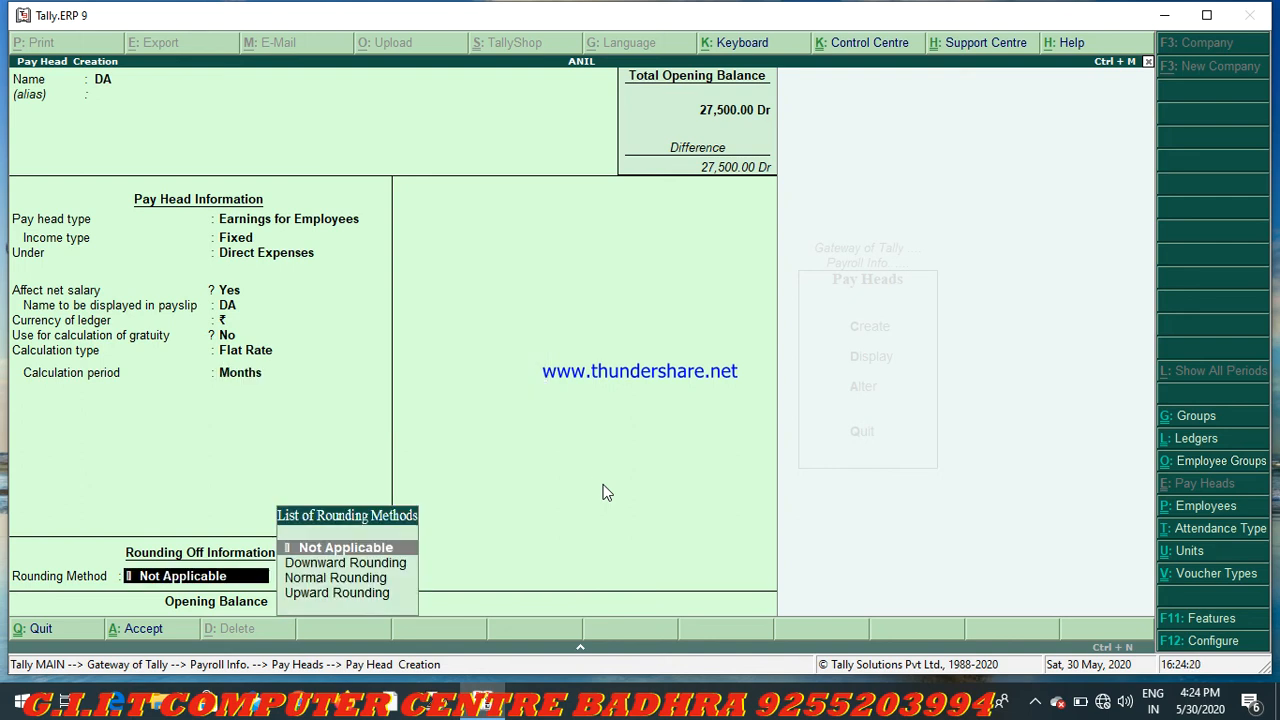
- Apply Normal Rounding without a limit to DA and save the pay head
key(Down)
key(Down)
key(Return)
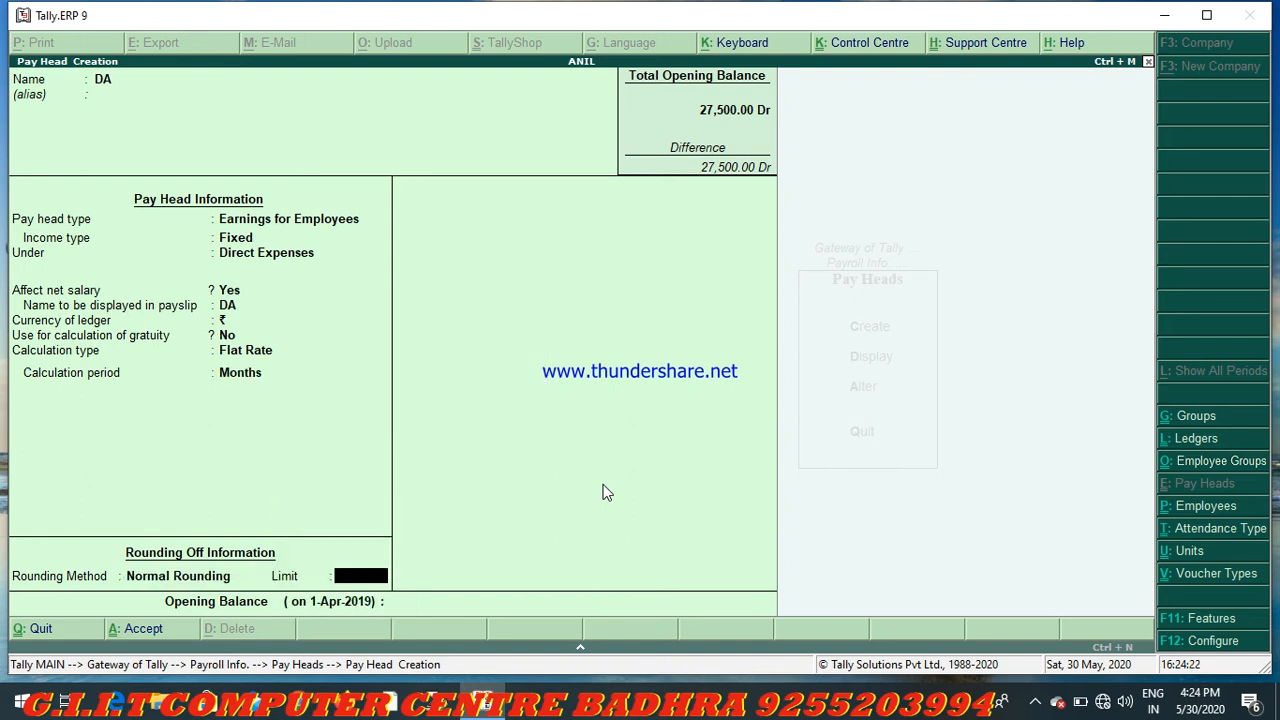
key(Return)
key(Return)
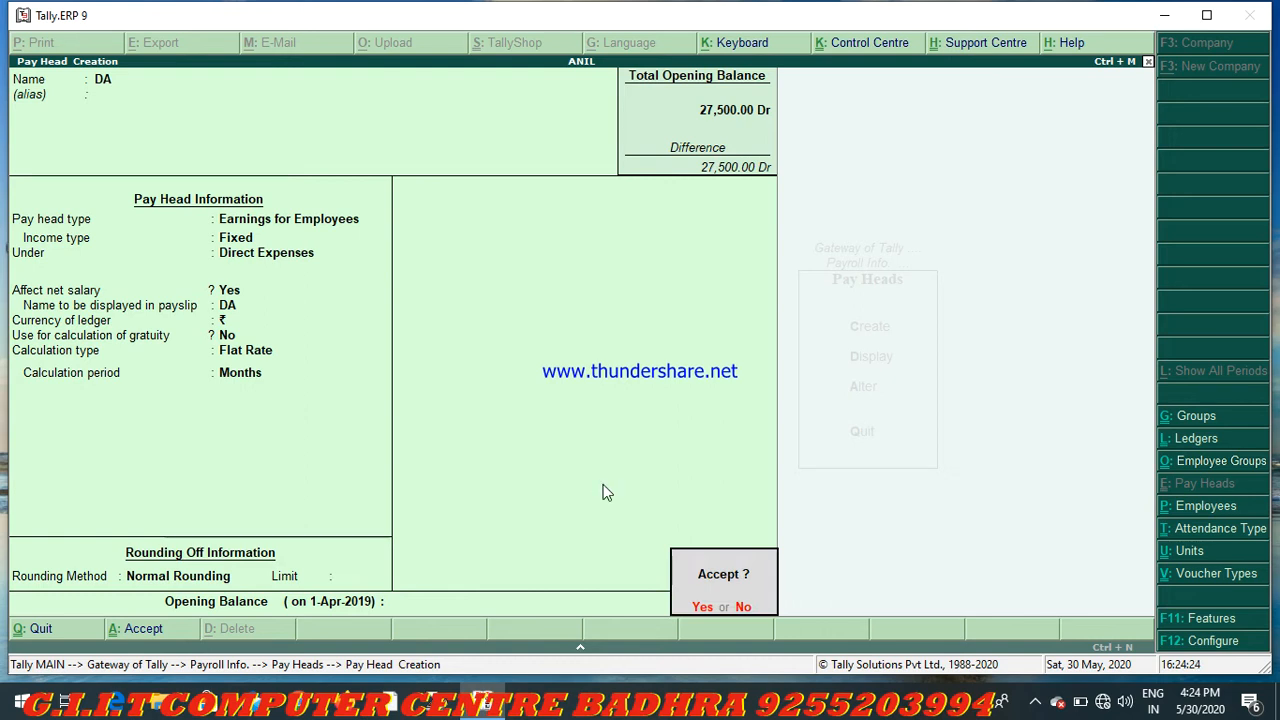
key(Return)
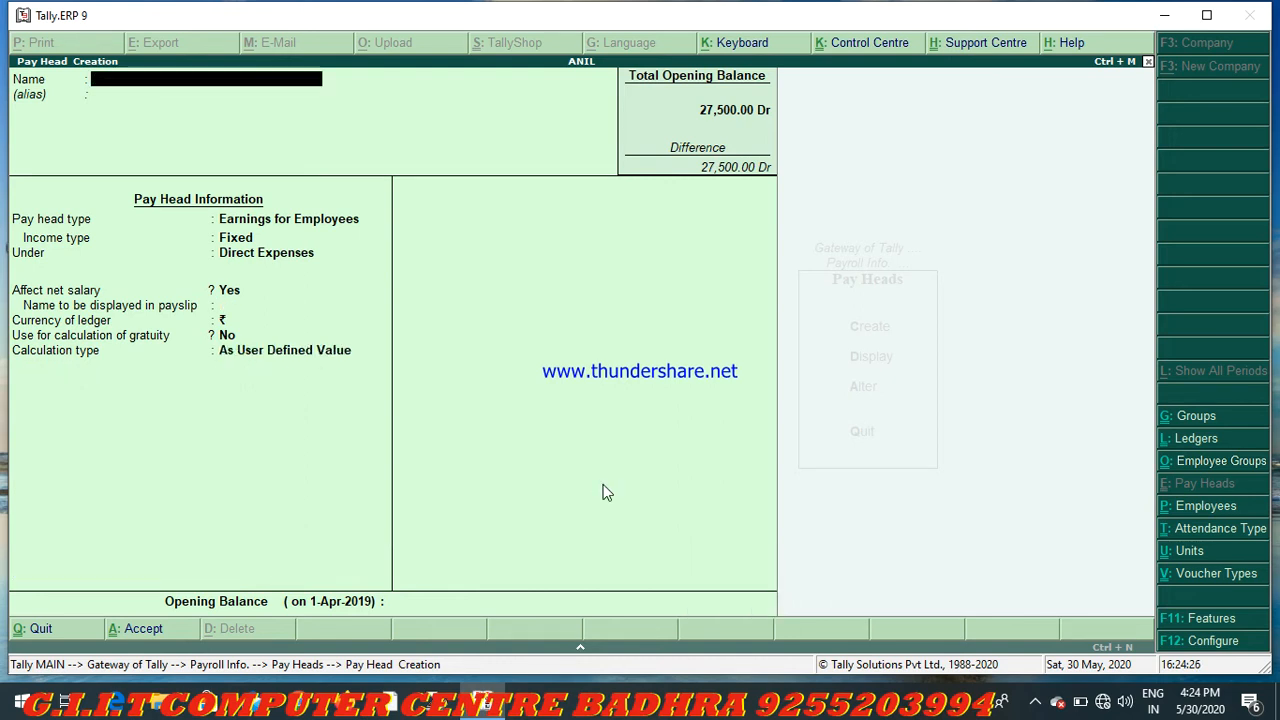
- Name the new pay head PF, with type Deductions From Employees, under Current Liabilities, and affecting net salary
text(P)
key(Return)
key(Return)
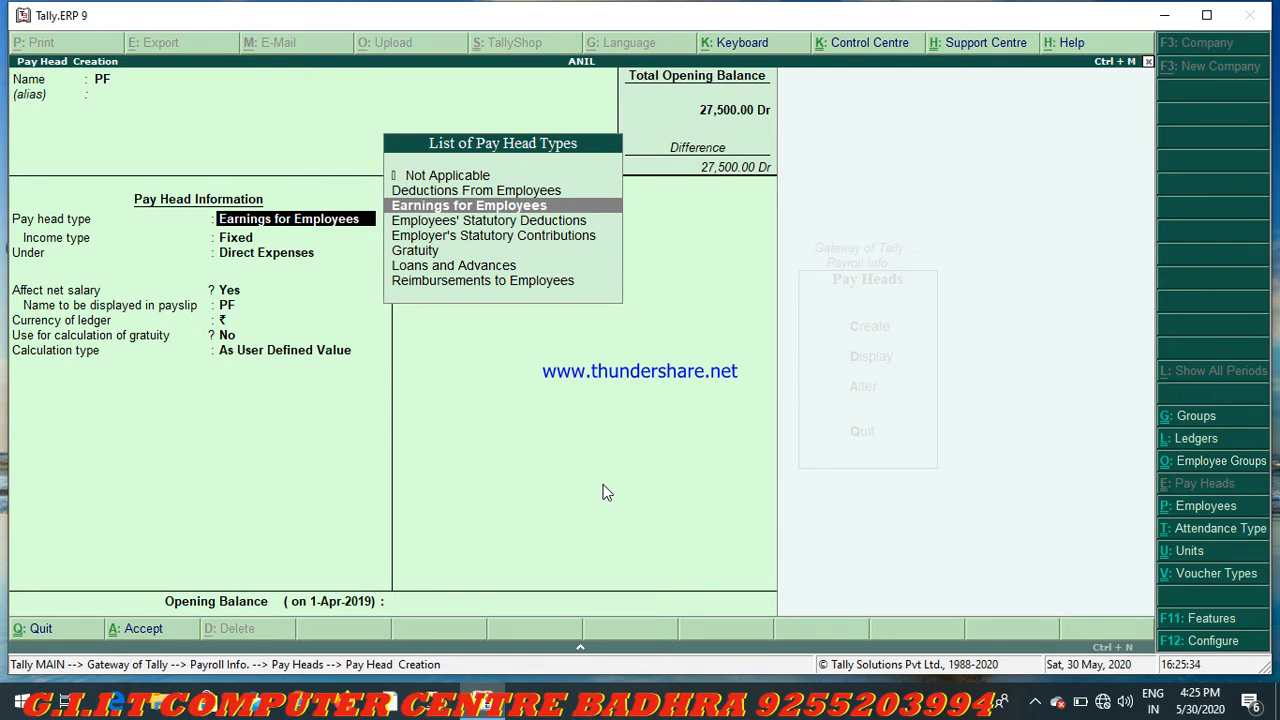
key(Up)
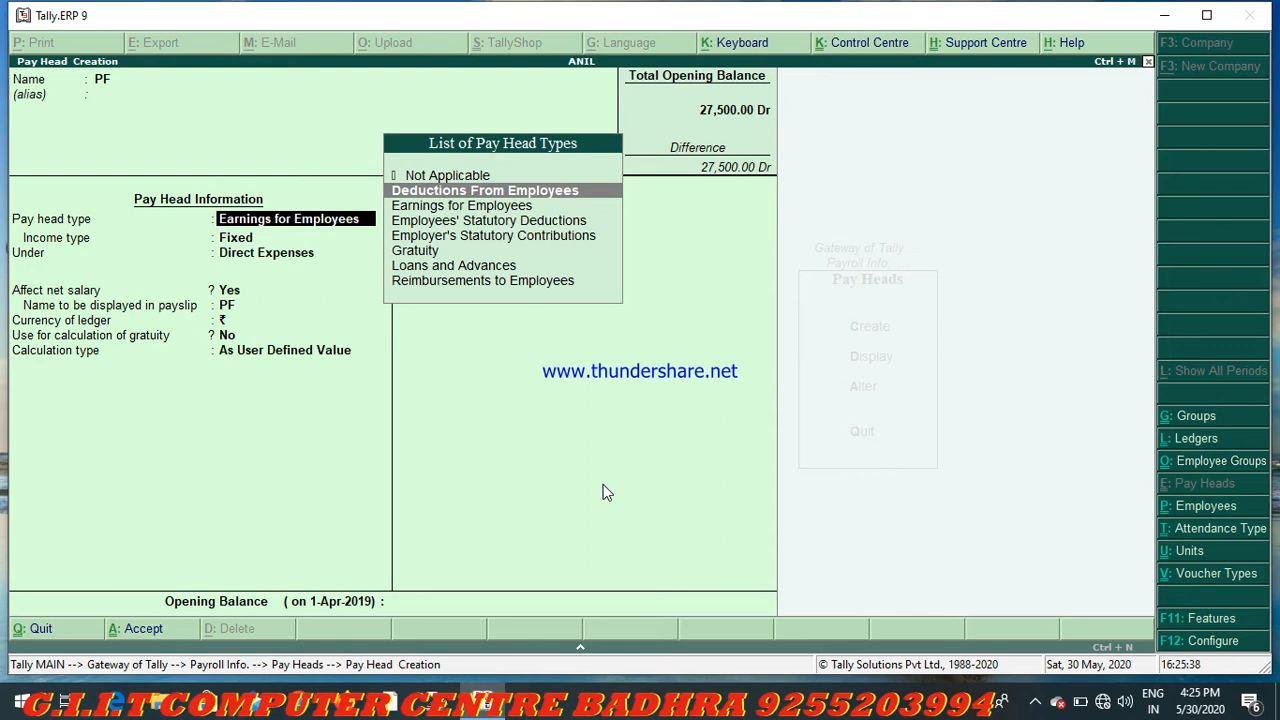
key(Return)
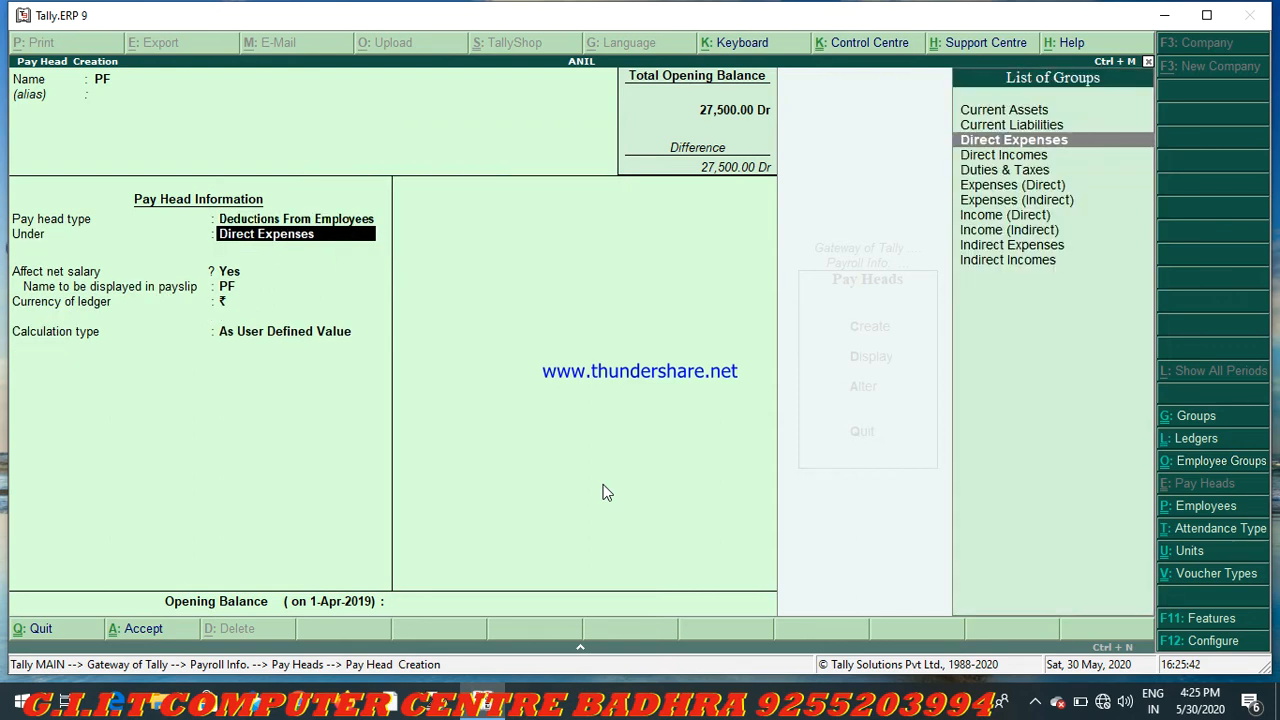
key(Up)
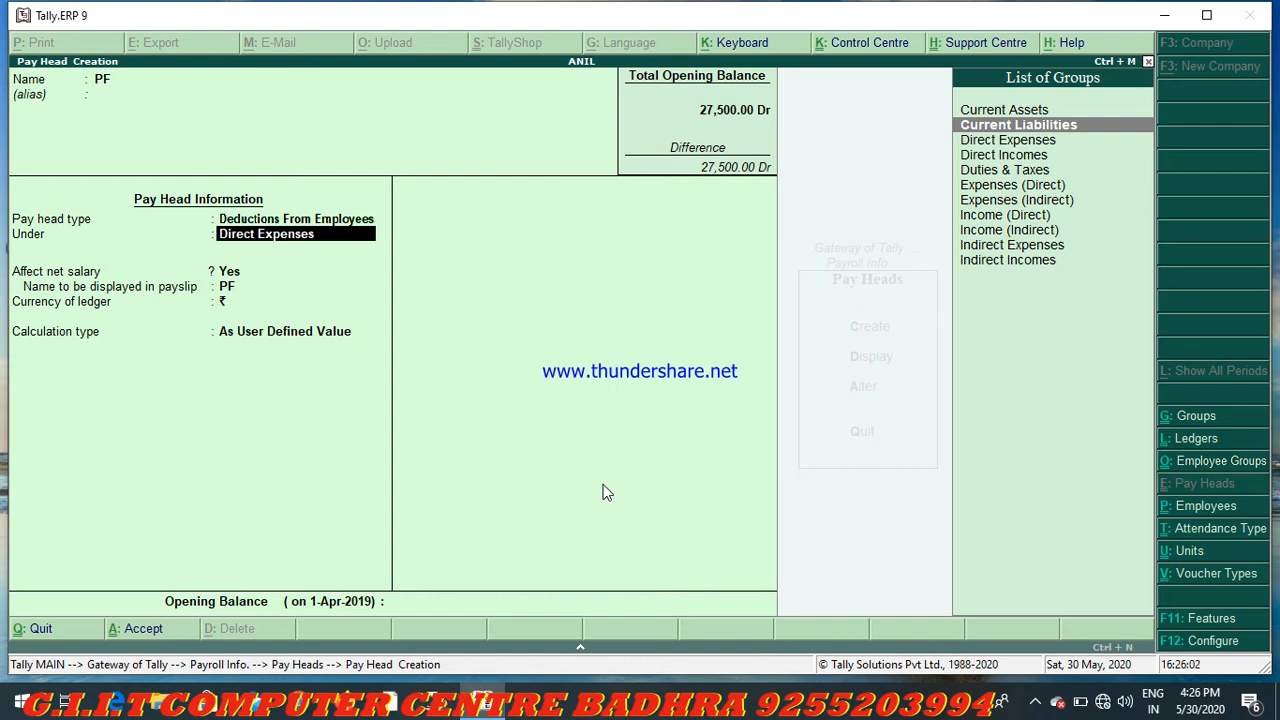
key(Return)
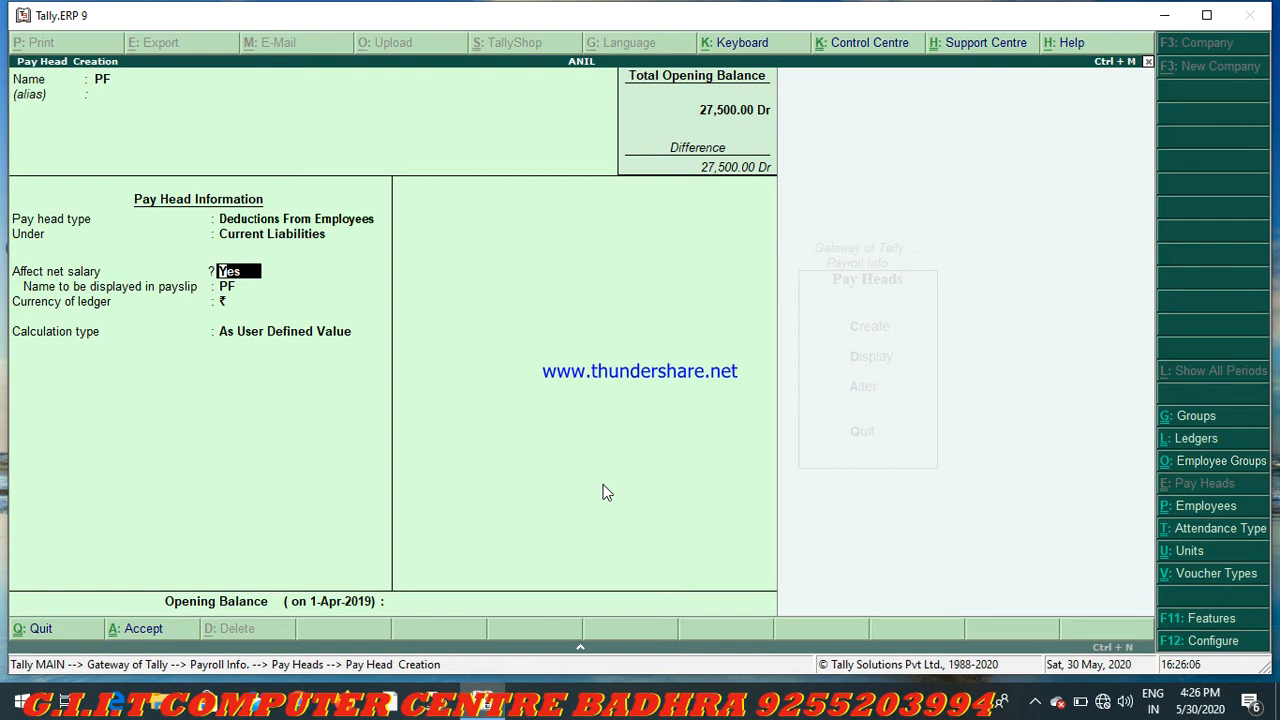
key(Return)
key(Return)
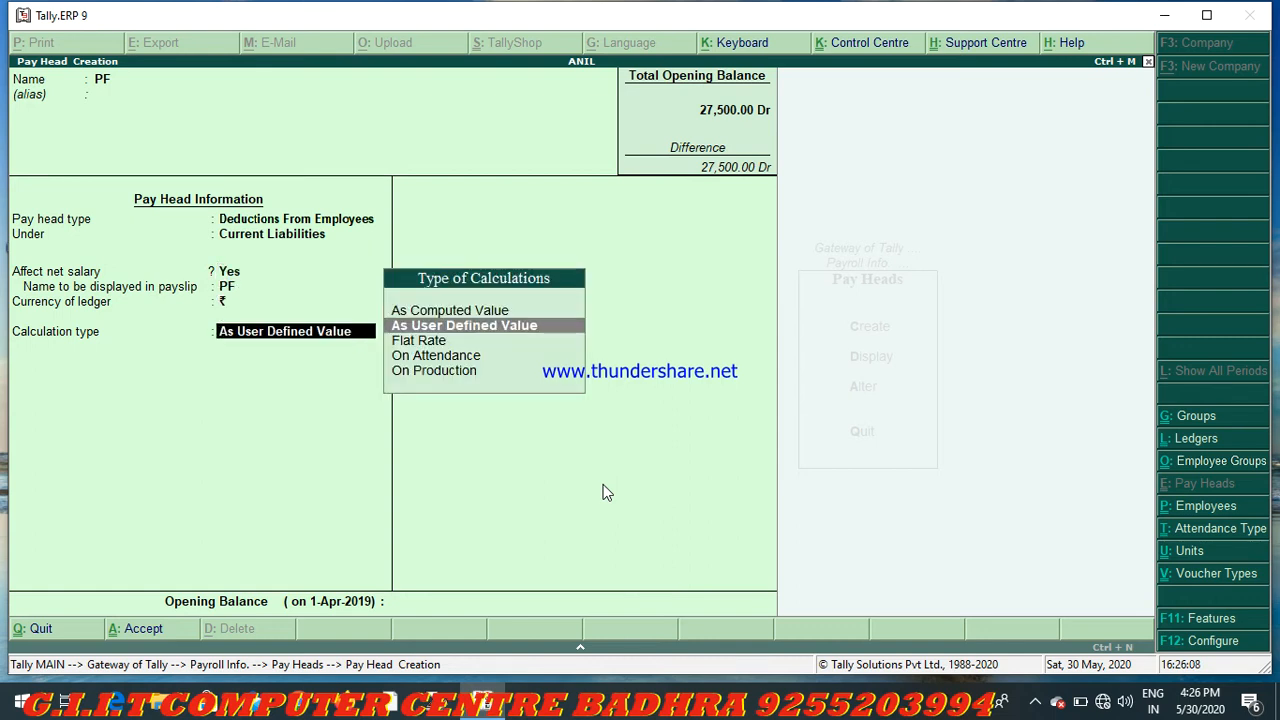
- Set the PF calculation type to Flat Rate with a calculation period of Months
key(Down)
key(Return)
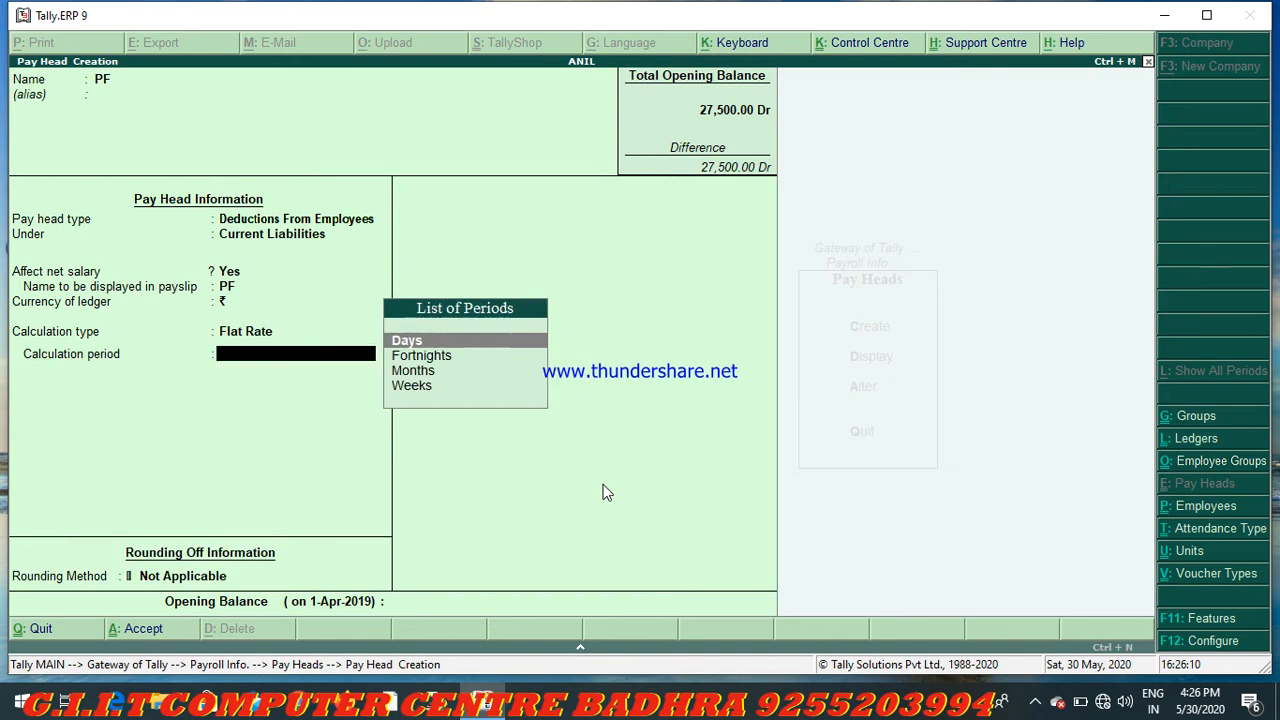
key(Down)
key(Down)
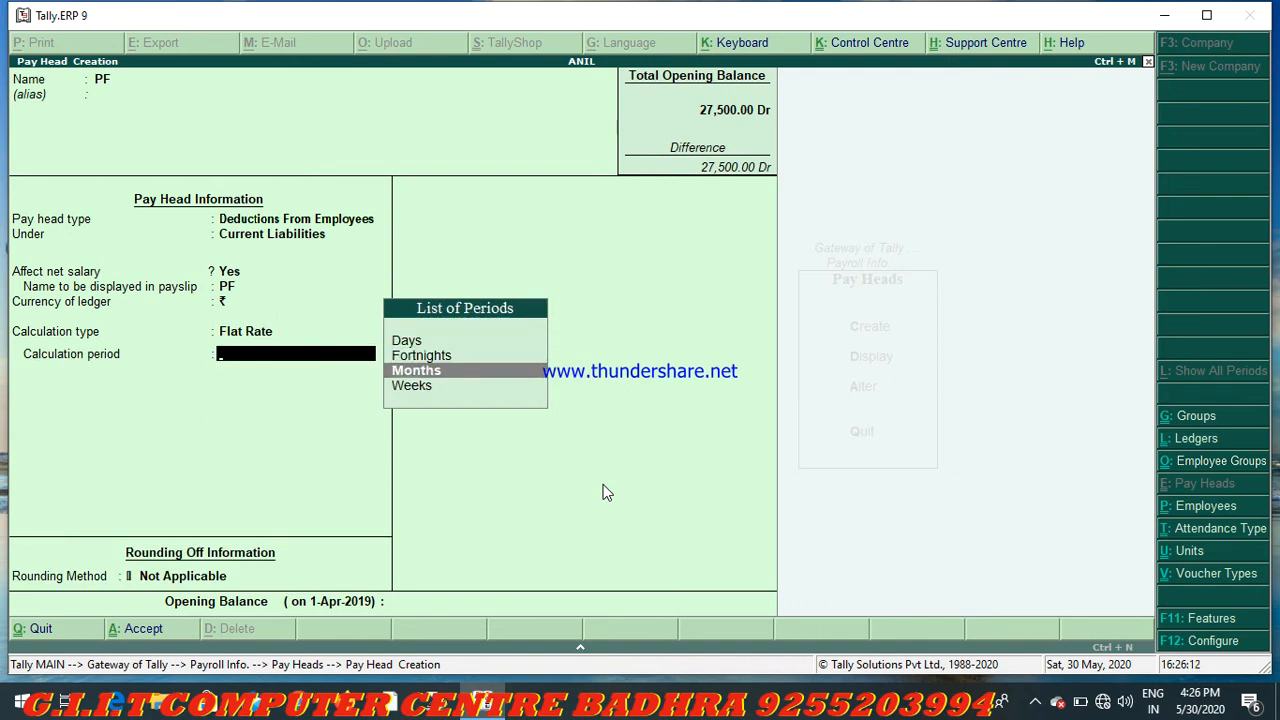
key(Return)
- Apply Normal Rounding without a limit to PF and save the pay head
key(Down)
key(Down)
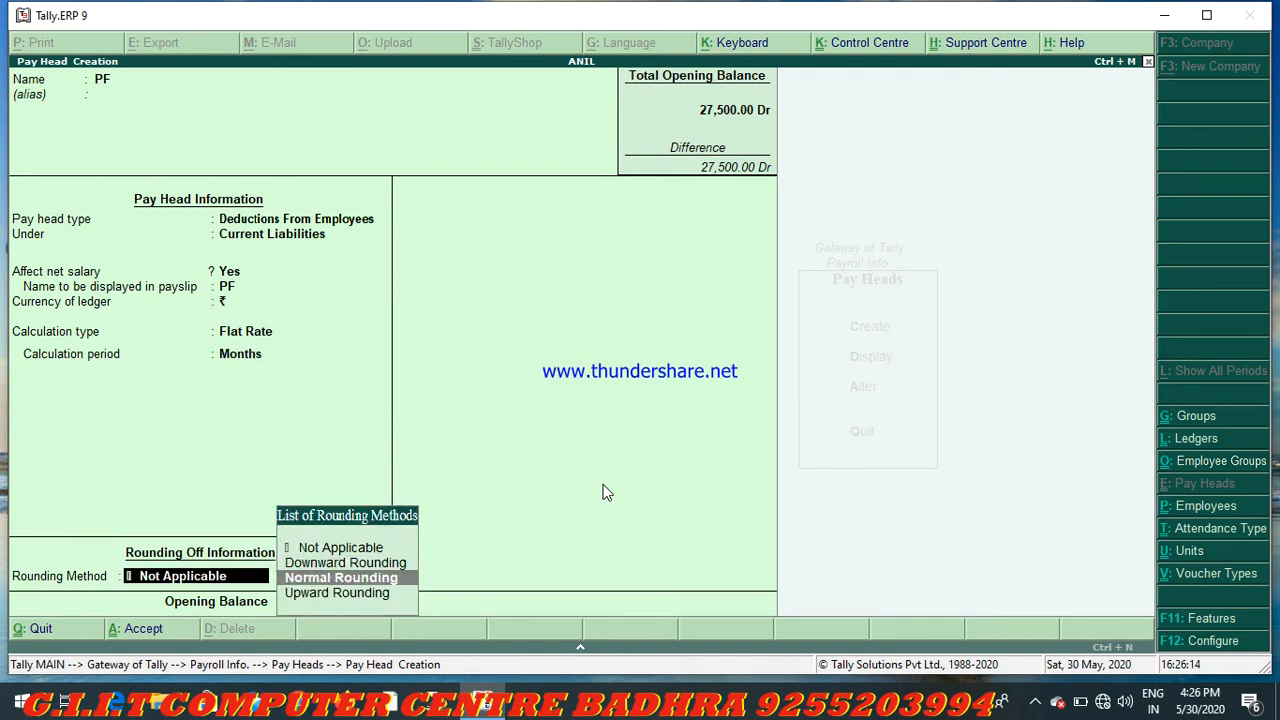
key(Return)
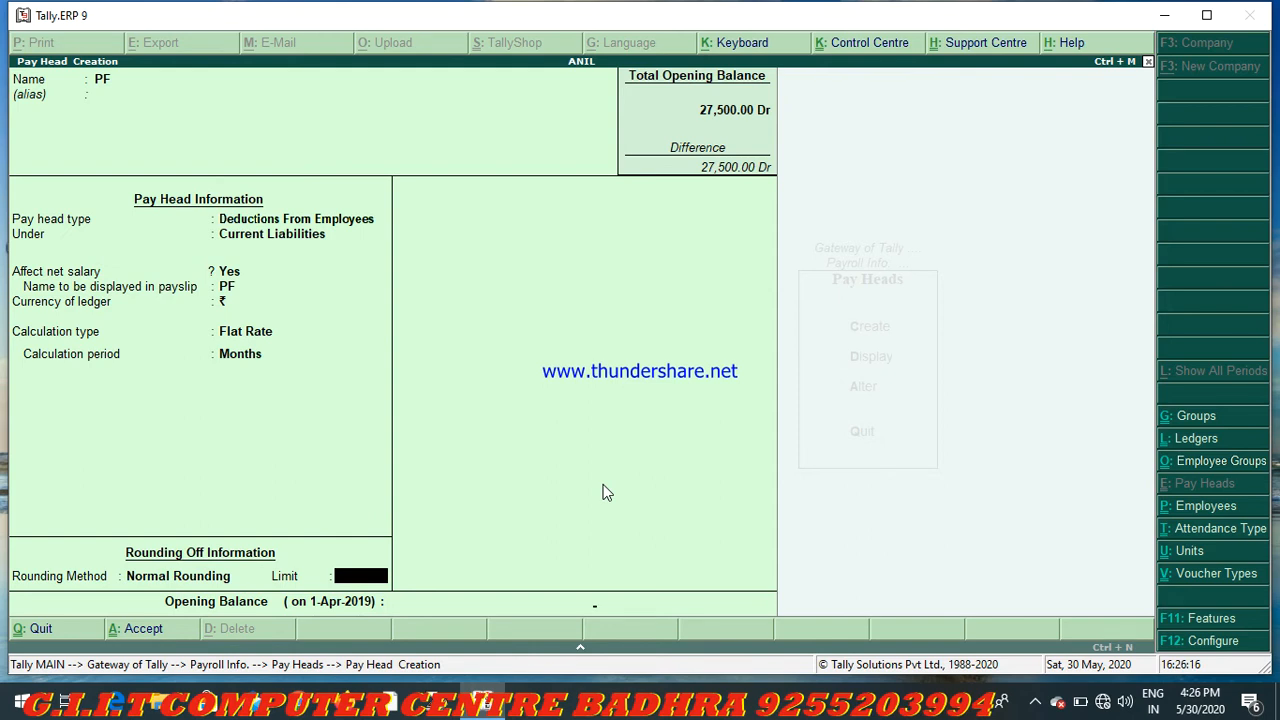
key(Return)
key(Return)
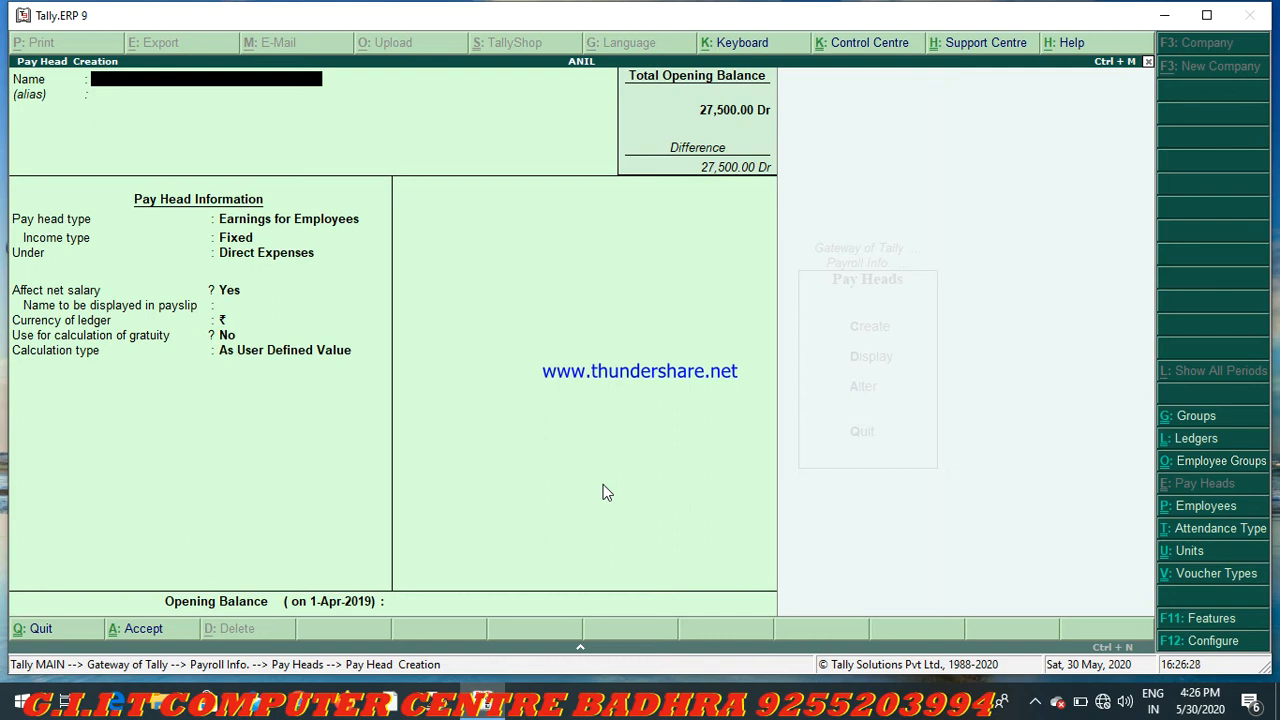
- Leave pay head creation and open the creation form for a single employee in the payroll information
key(Escape)
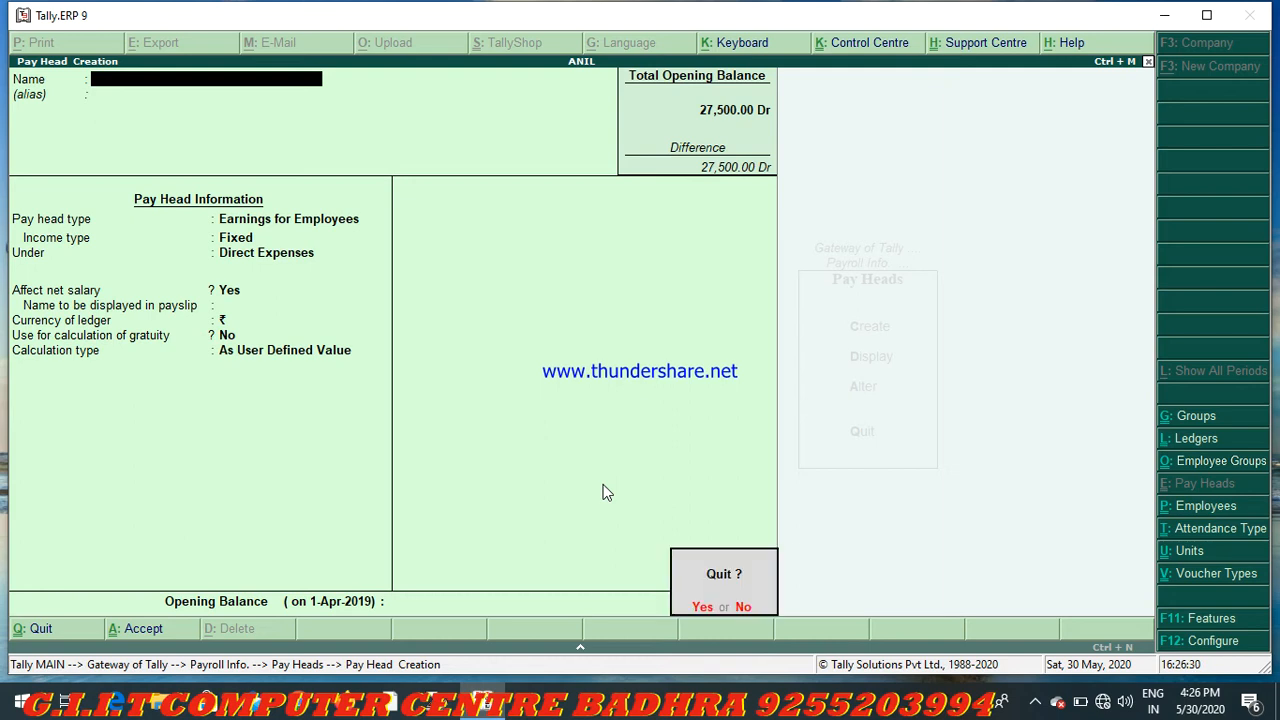
key(Return)
key(Escape)
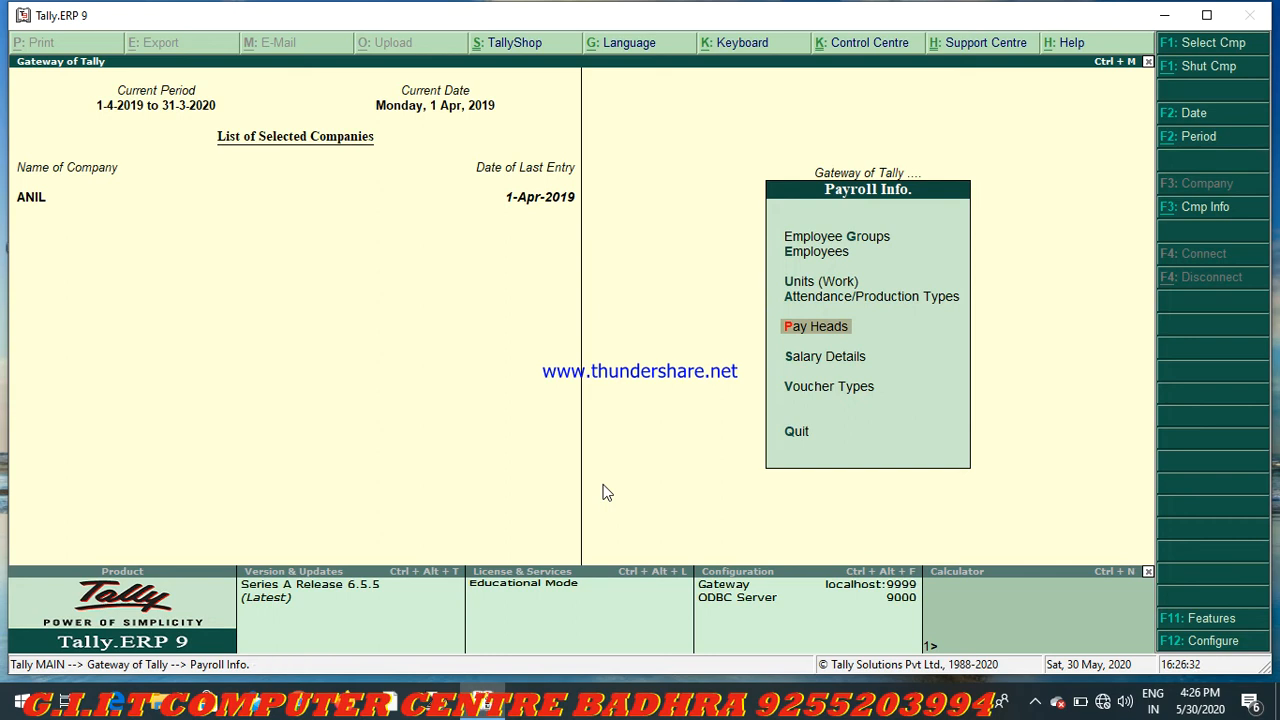
key(Up)
key(Up)
key(Up)
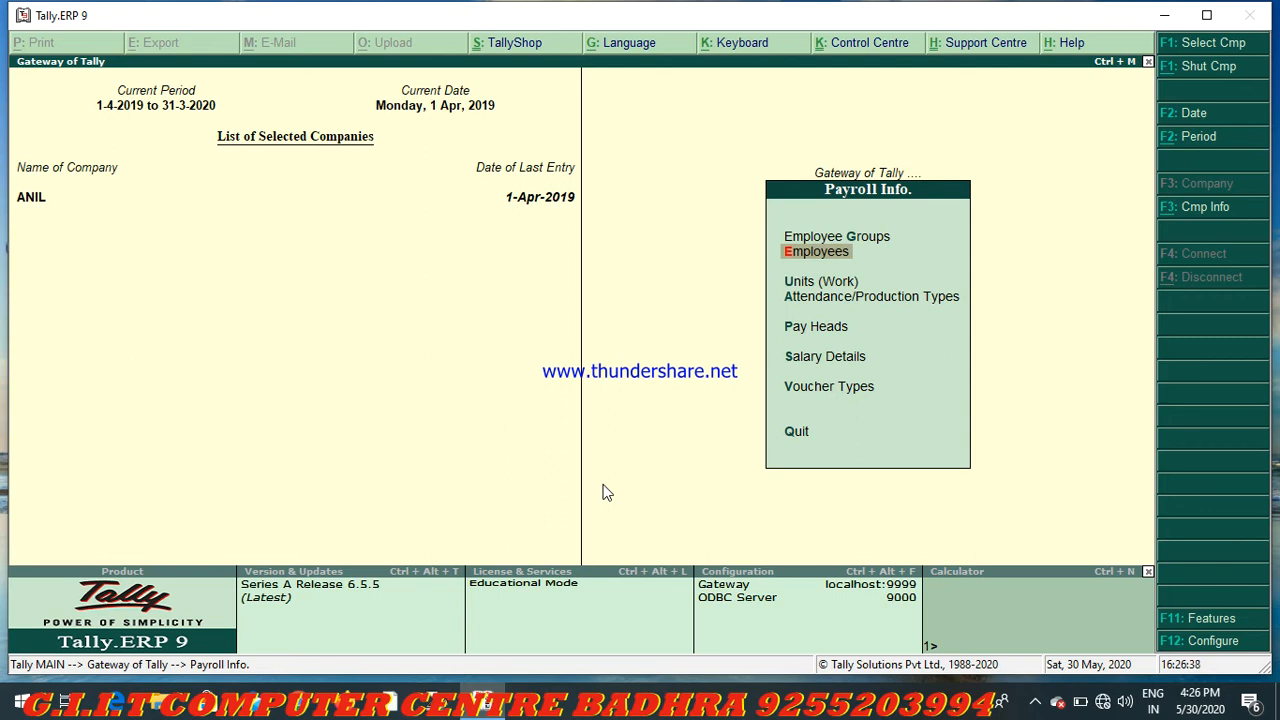
key(Return)
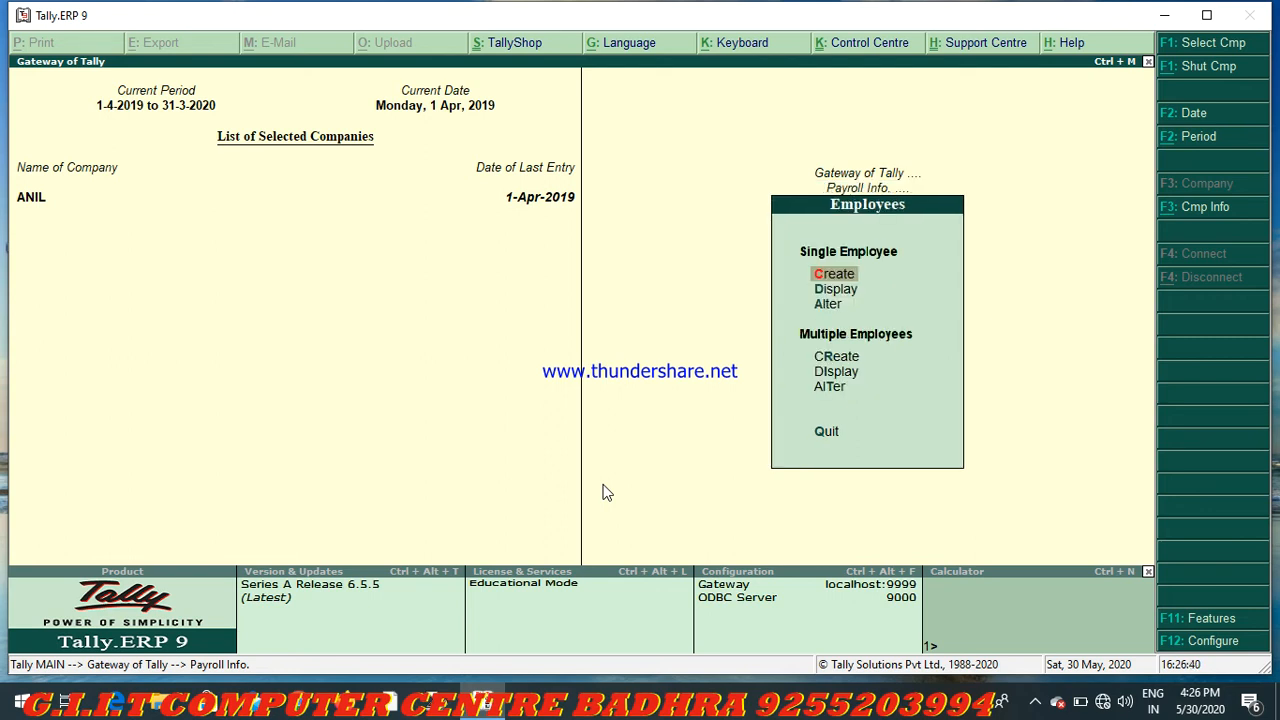
key(Return)
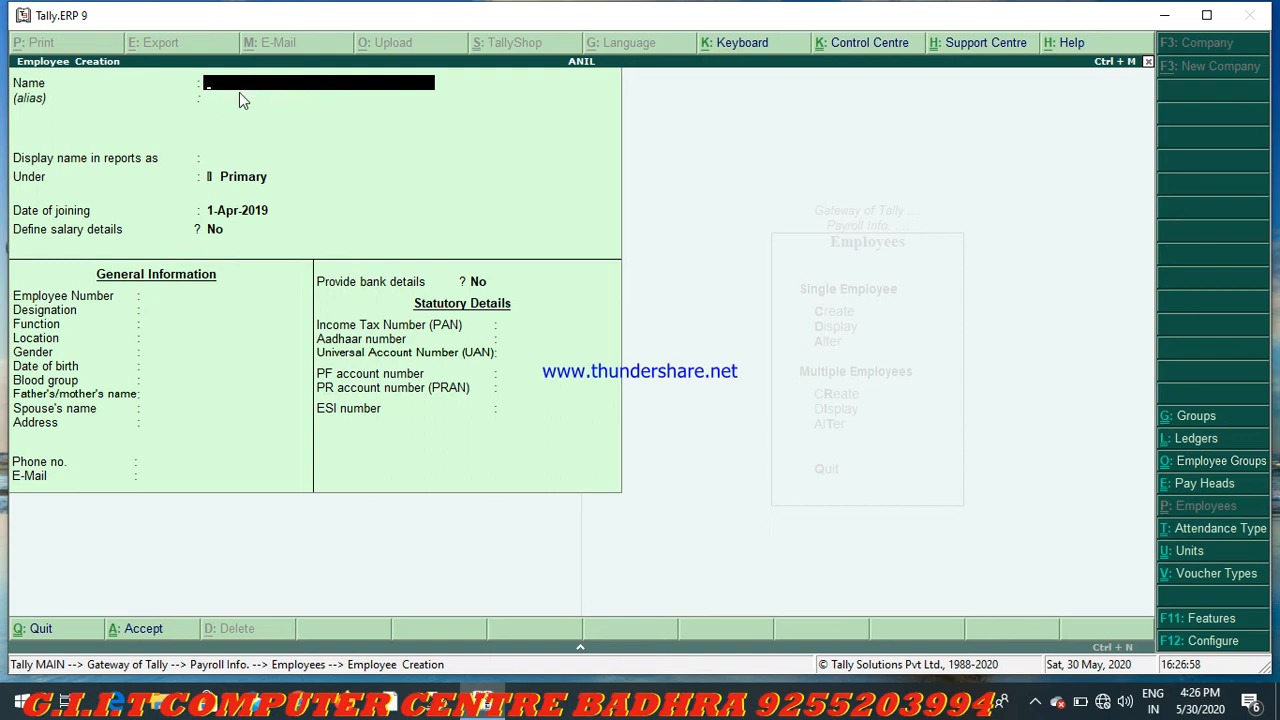
- Enter the employee's name, under Primary, with joining date 1-Apr-2019 and no salary details defined
text(SUMIT)
key(Return)
key(Return)
key(Return)
key(Return)
key(Return)
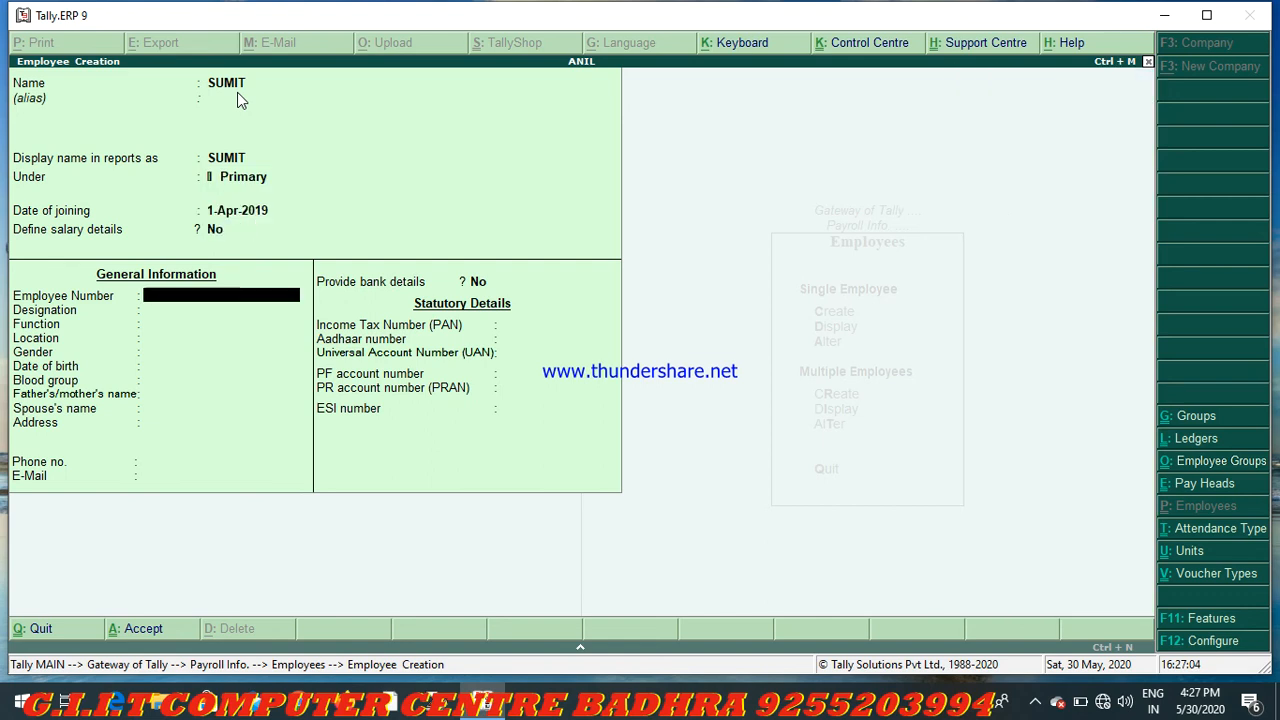
key(Return)
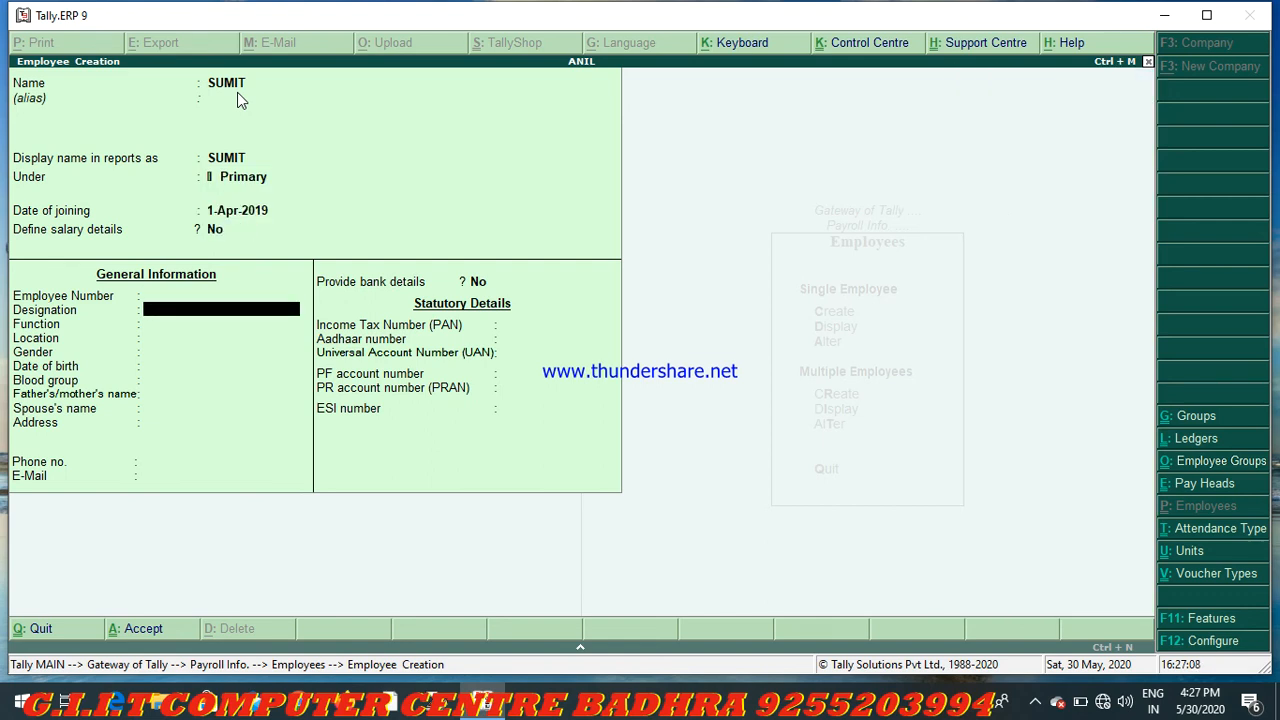
key(Return)
key(Return)
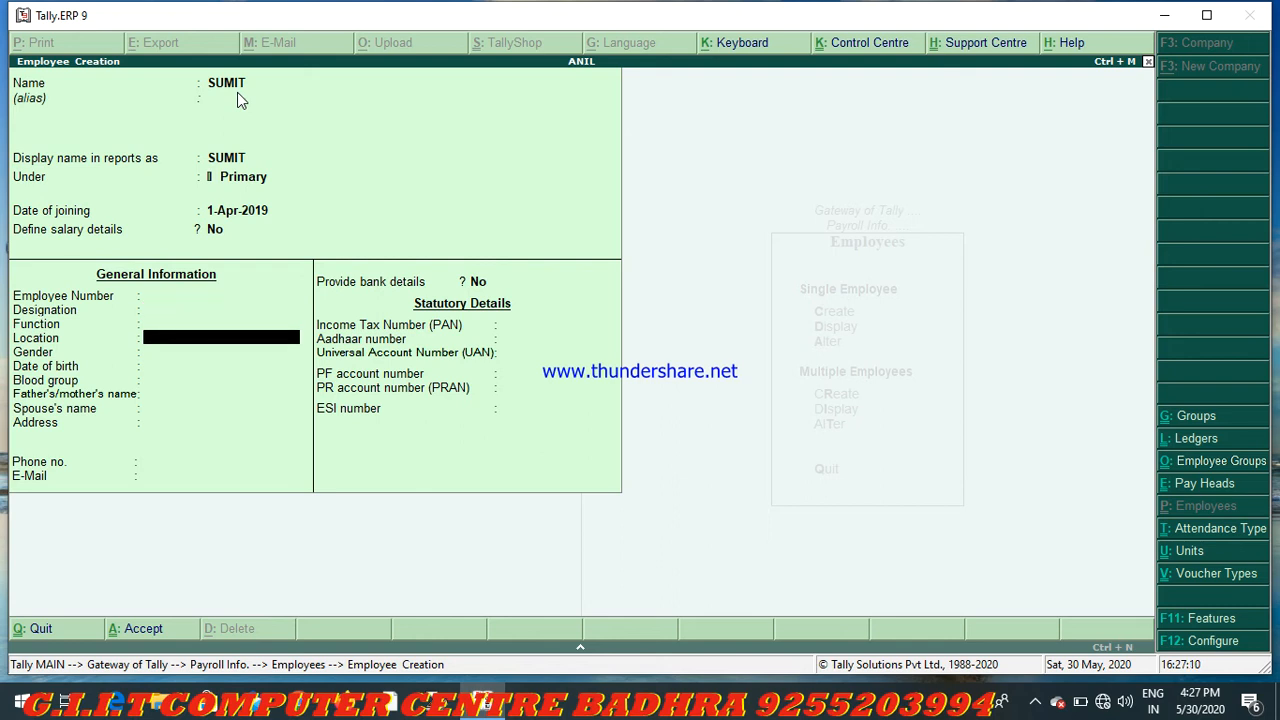
key(Return)
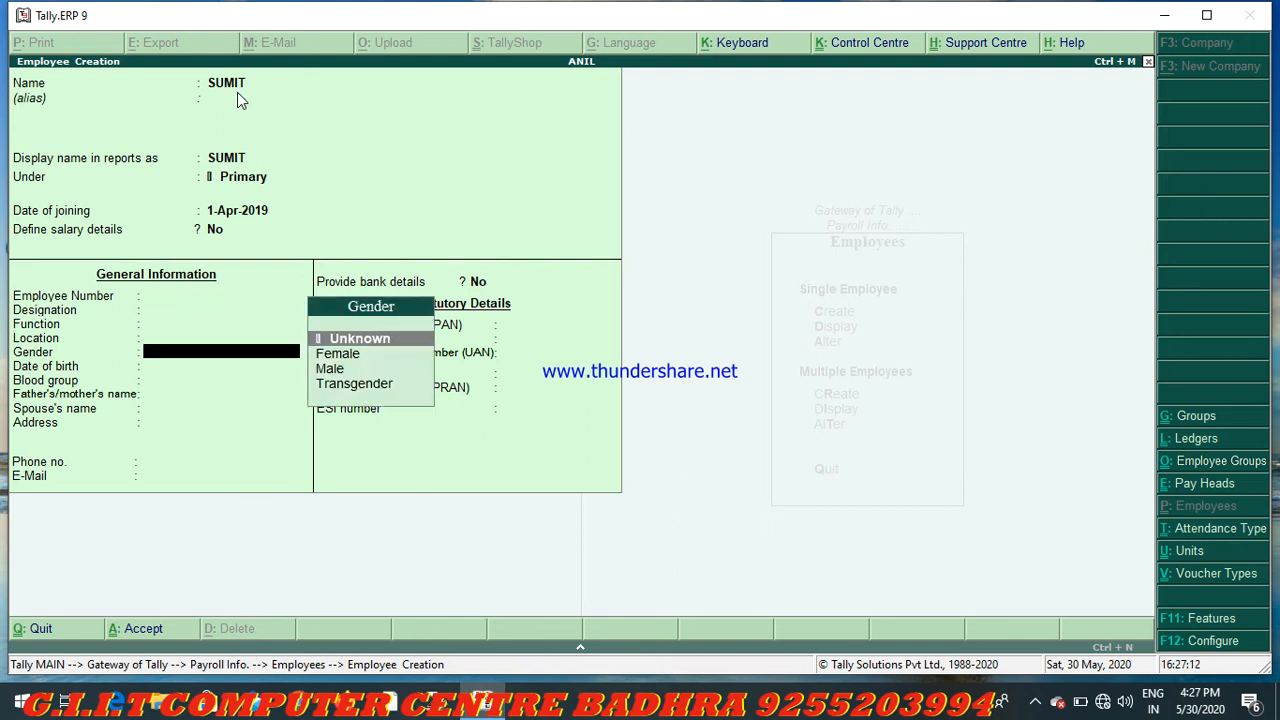
key(Return)
key(Return)
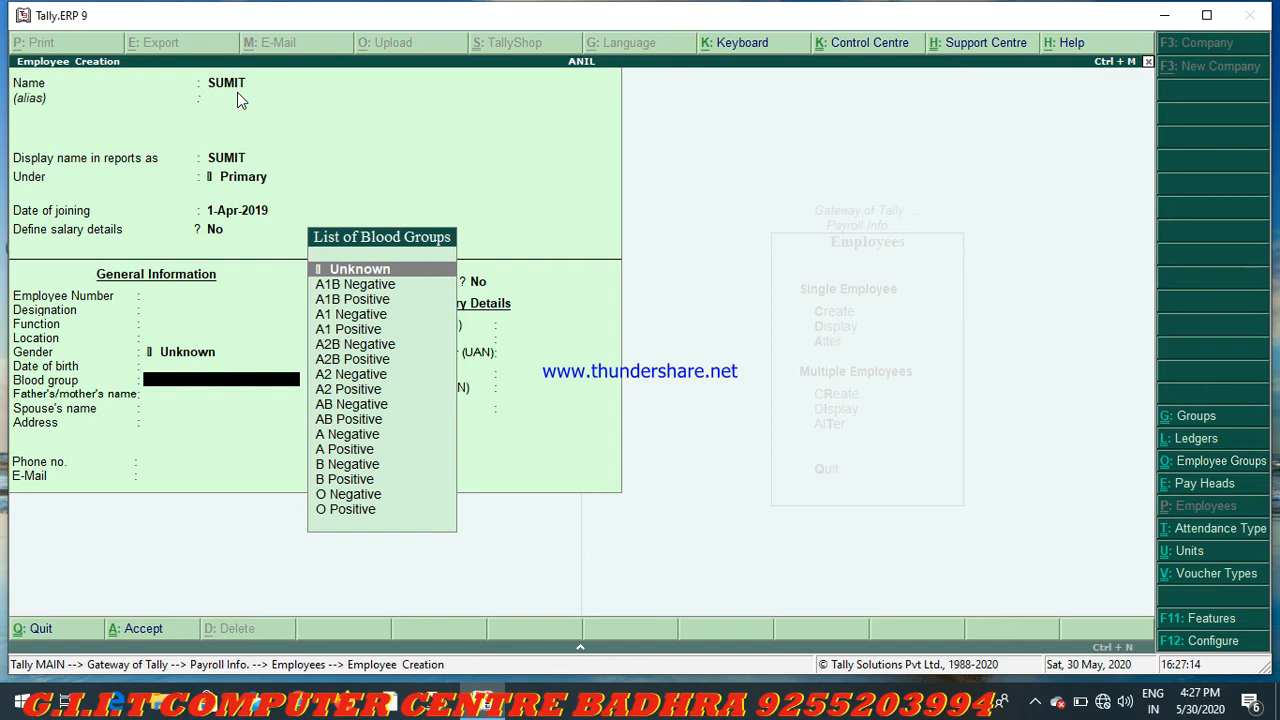
key(BackSpace)
key(BackSpace)
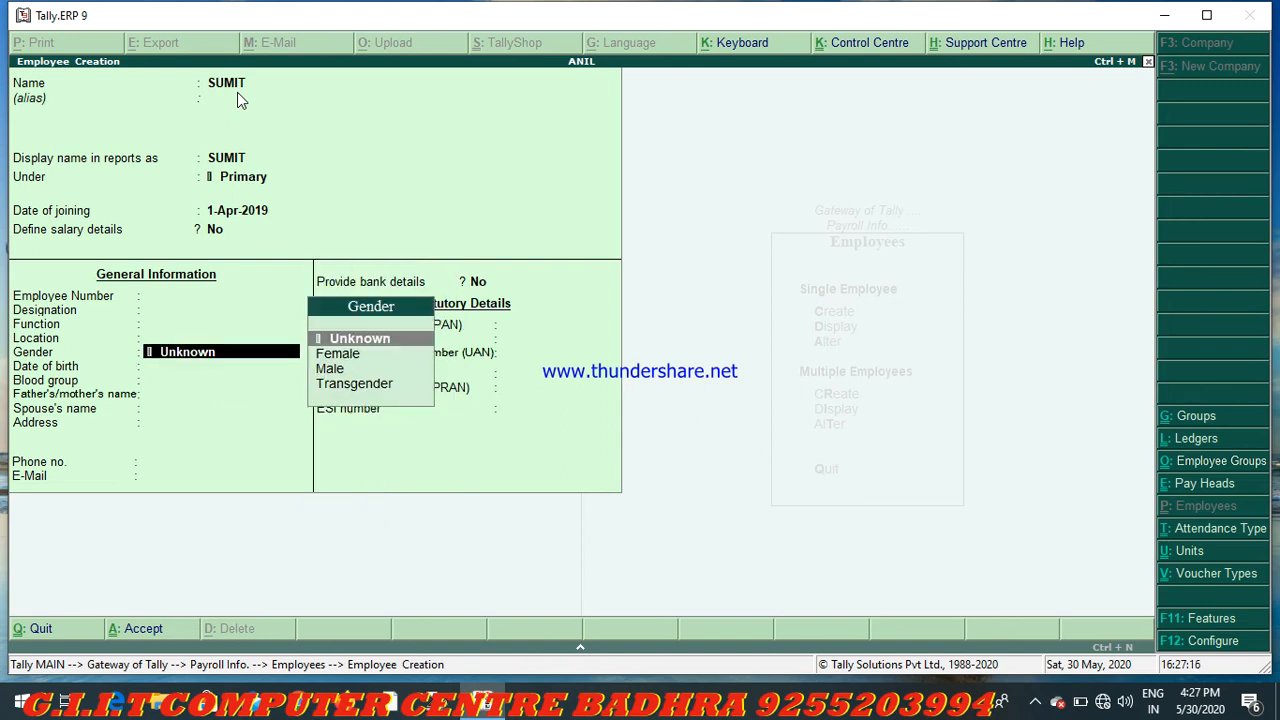
key(Return)
key(Return)
key(Return)
key(Return)
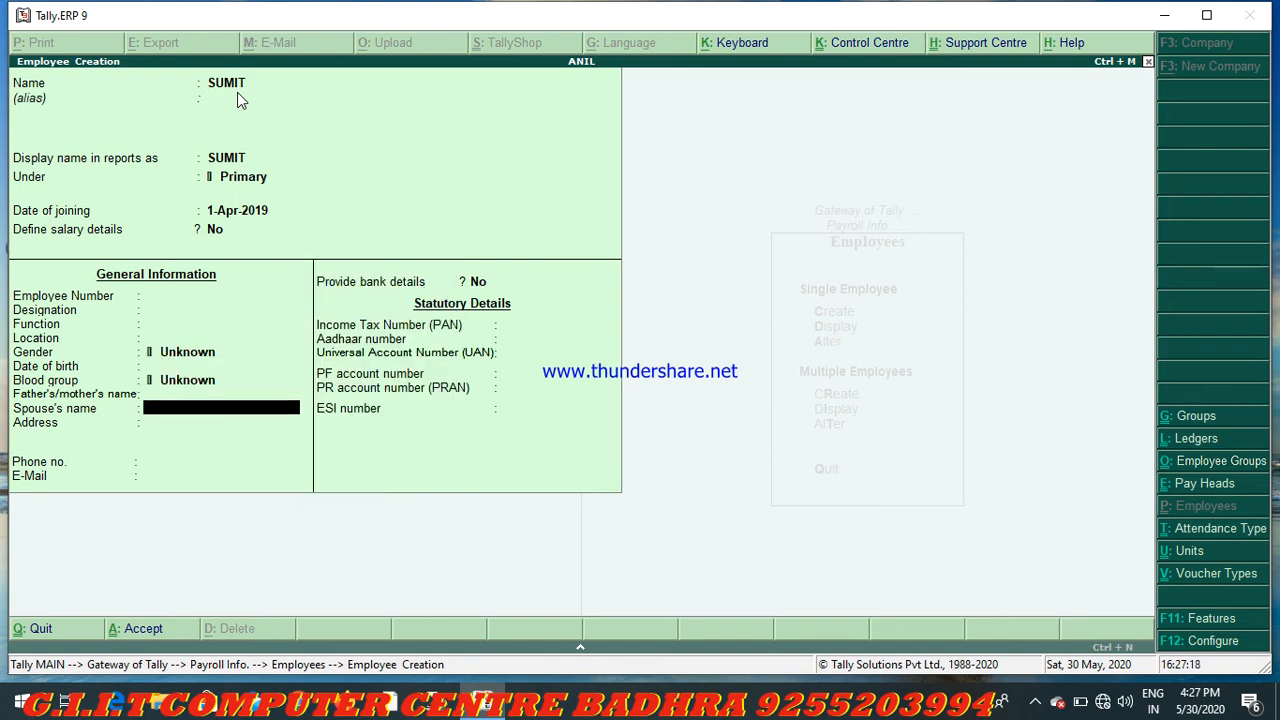
key(Return)
key(Return)
key(Return)
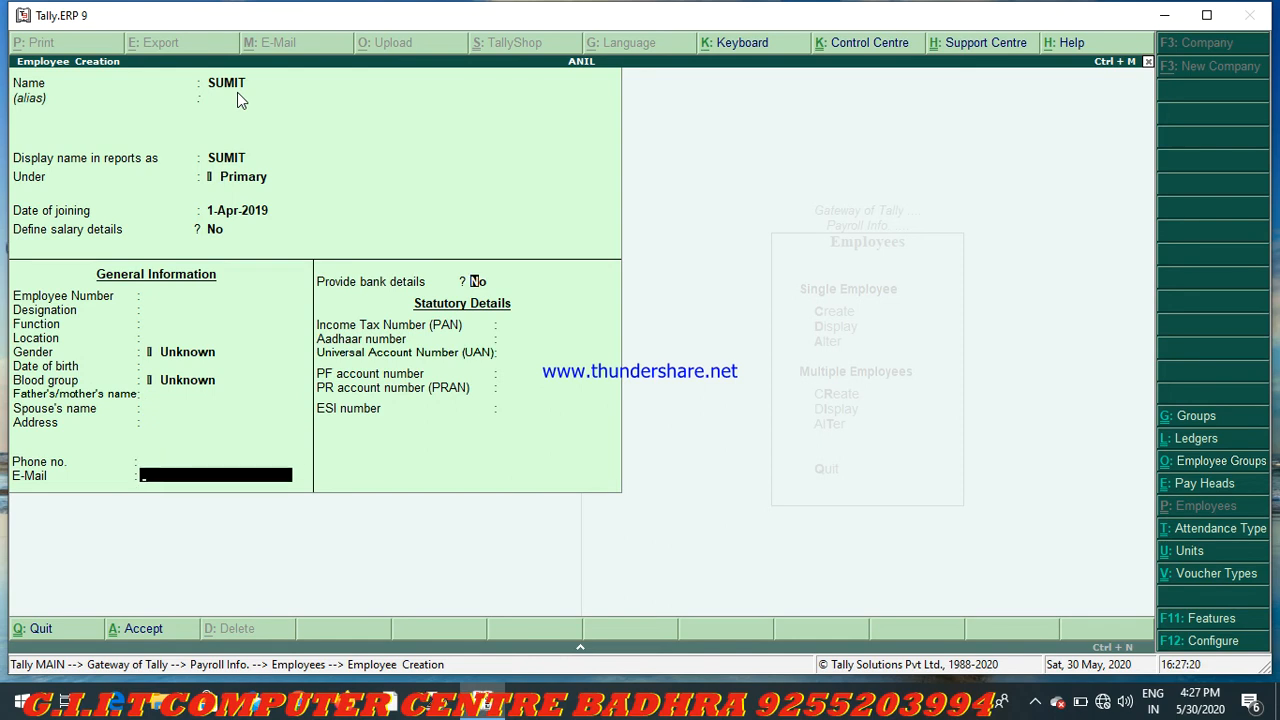
key(Return)
key(BackSpace)
key(BackSpace)
key(BackSpace)
key(BackSpace)
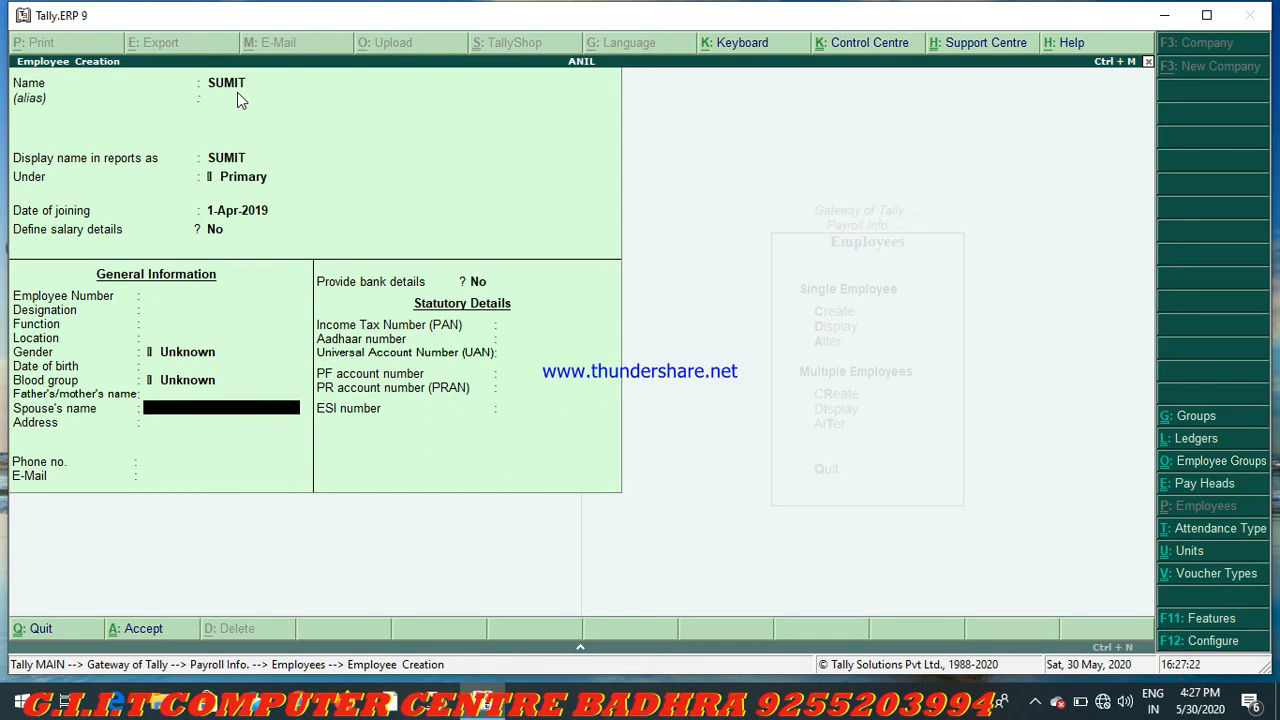
key(BackSpace)
key(BackSpace)
key(BackSpace)
key(BackSpace)
key(BackSpace)
key(BackSpace)
key(BackSpace)
key(BackSpace)
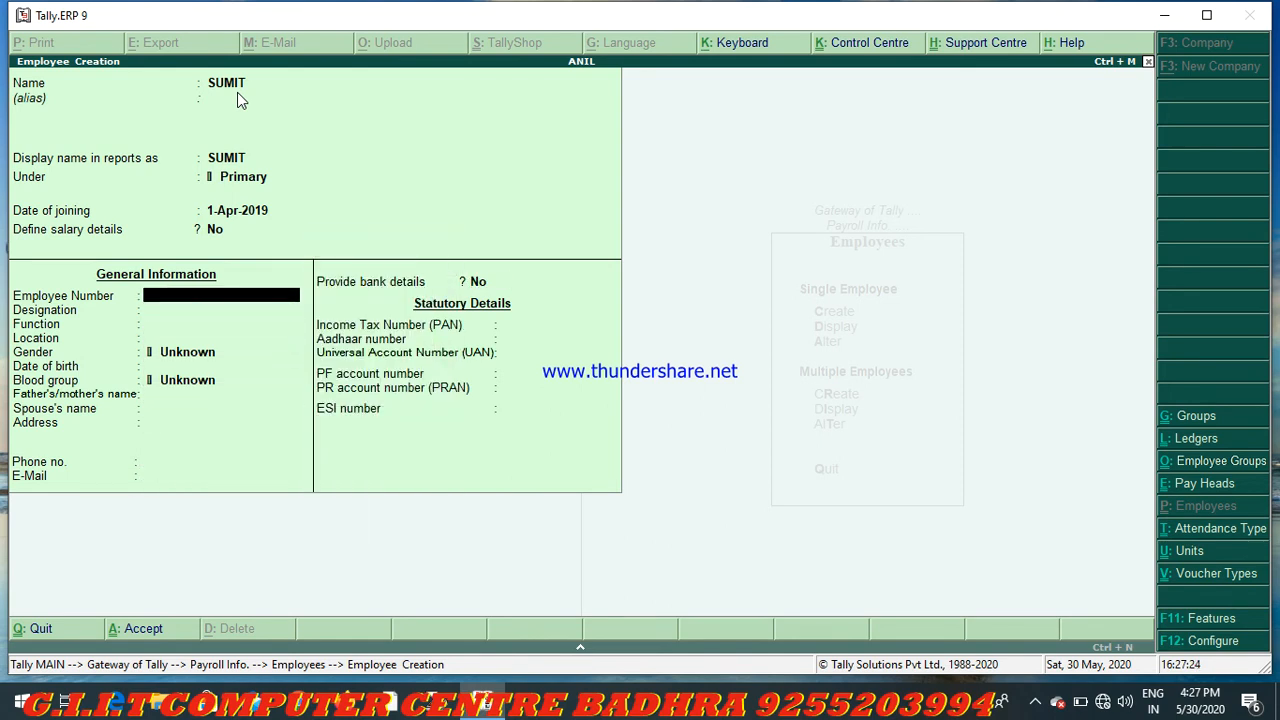
- Enter the employee number and set the employee's gender to Male, leaving designation, function and location blank
text(121)
key(Return)
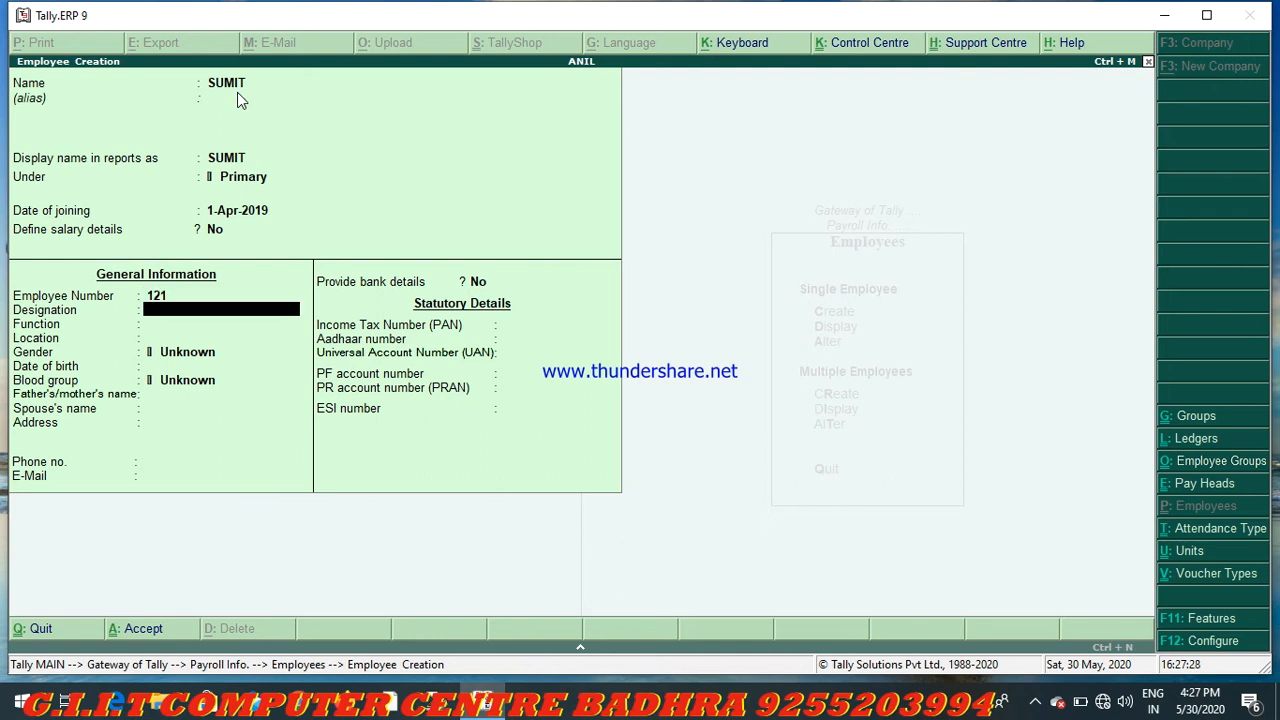
key(Return)
key(Return)
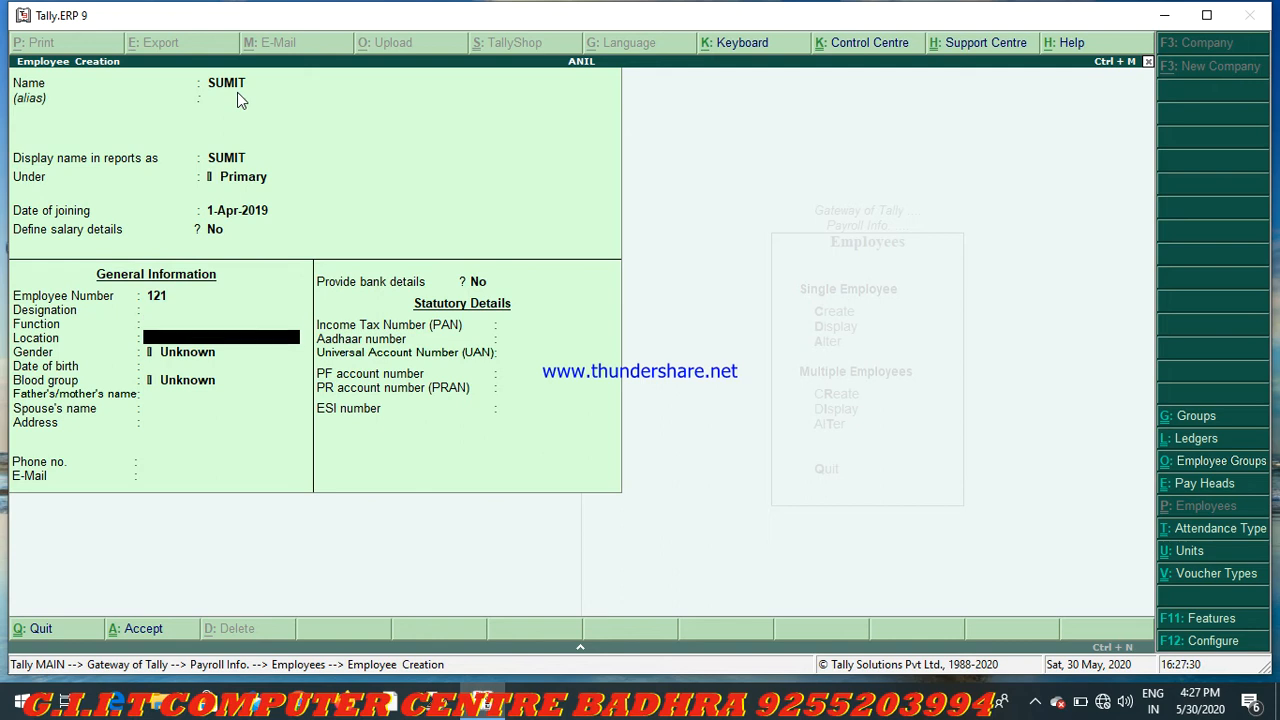
key(Return)
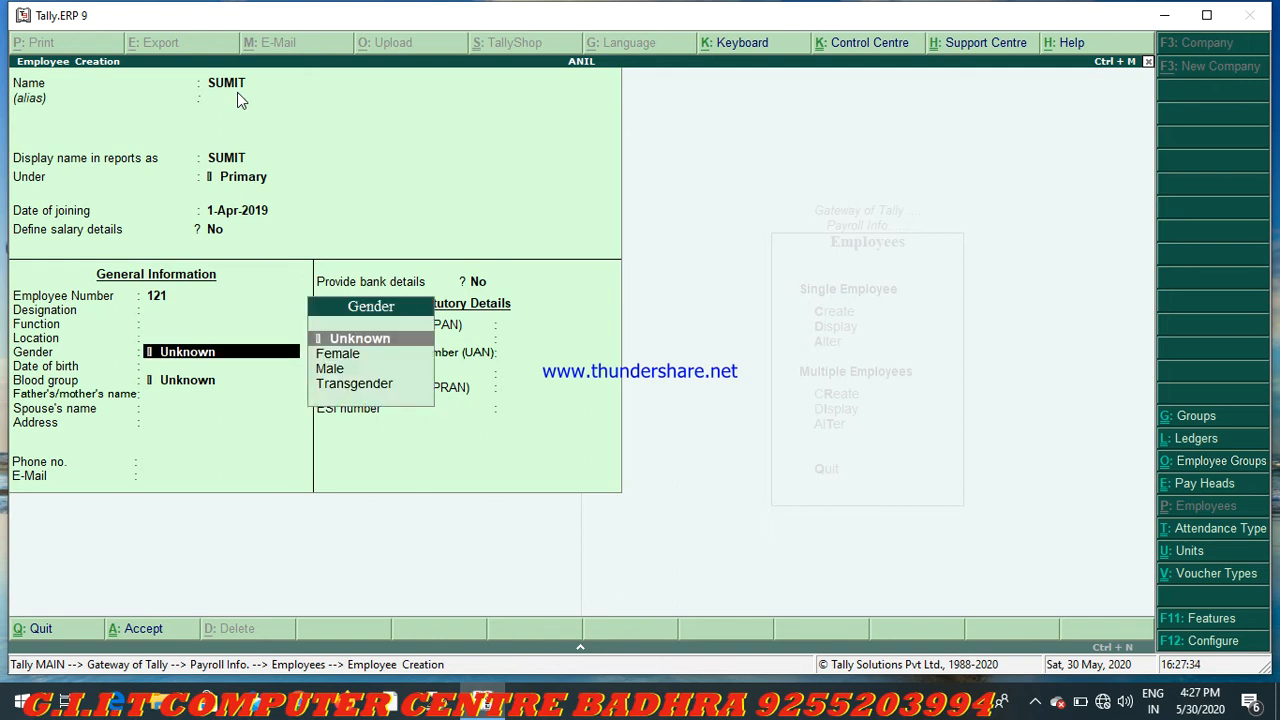
key(Down)
key(Down)
key(Return)
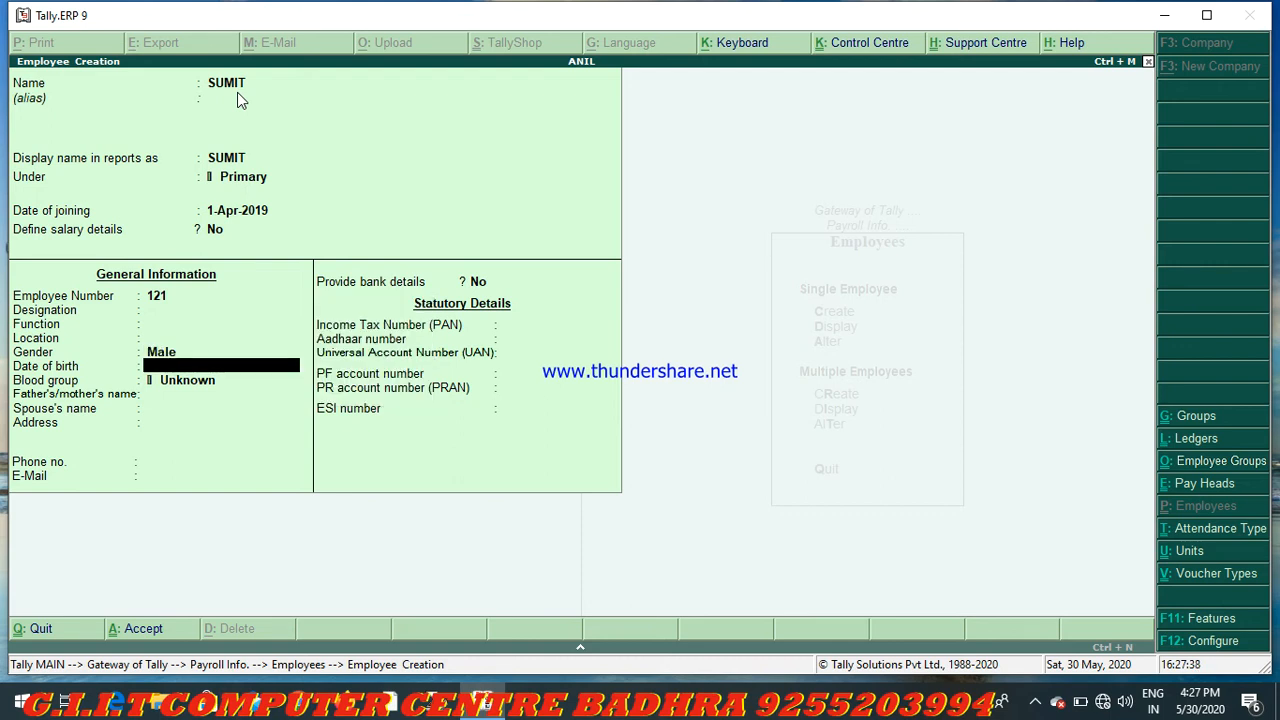
- Try to enter the employee's date of birth
text(15/11/1989)
key(BackSpace)
key(BackSpace)
key(BackSpace)
key(BackSpace)
key(BackSpace)
key(BackSpace)
key(BackSpace)
key(BackSpace)
text(-11-198)
key(BackSpace)
key(BackSpace)
key(BackSpace)
key(BackSpace)
key(BackSpace)
key(BackSpace)
key(BackSpace)
key(BackSpace)
key(BackSpace)
key(BackSpace)
key(BackSpace)
key(BackSpace)
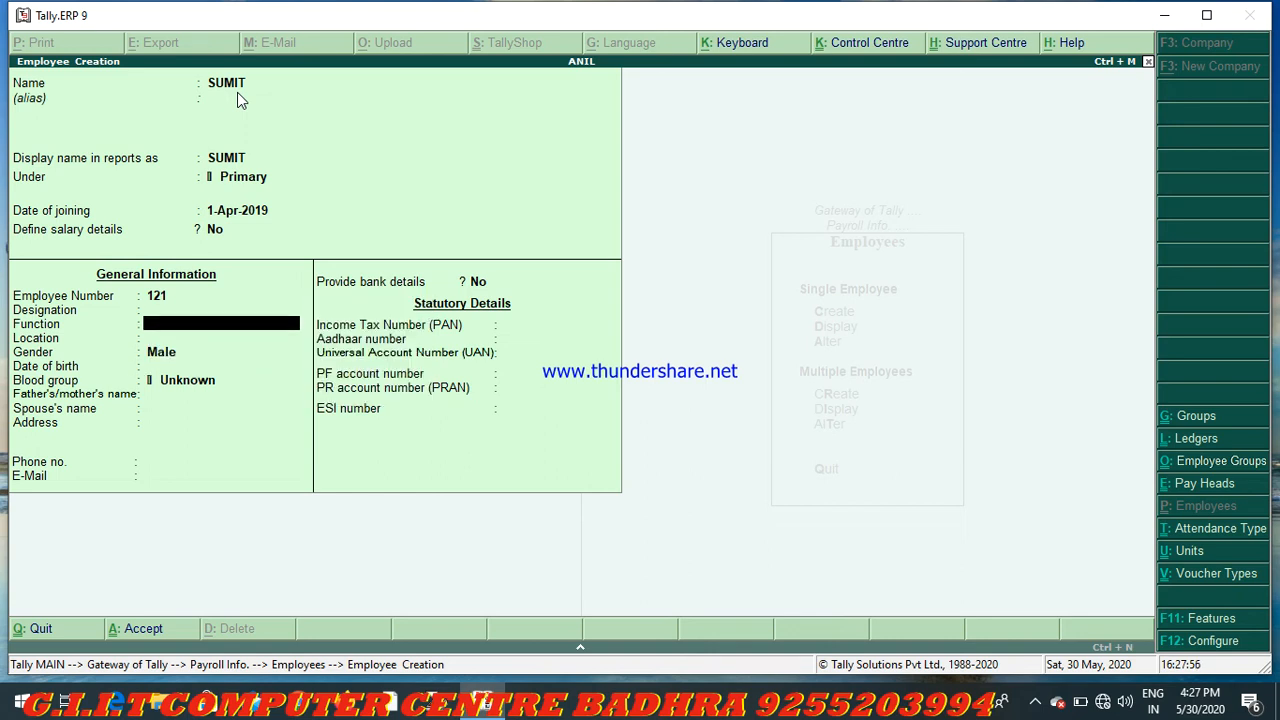
- Keep gender Male and blood group Unknown, leave the remaining personal and statutory details blank, and save the employee record
key(Return)
key(Return)
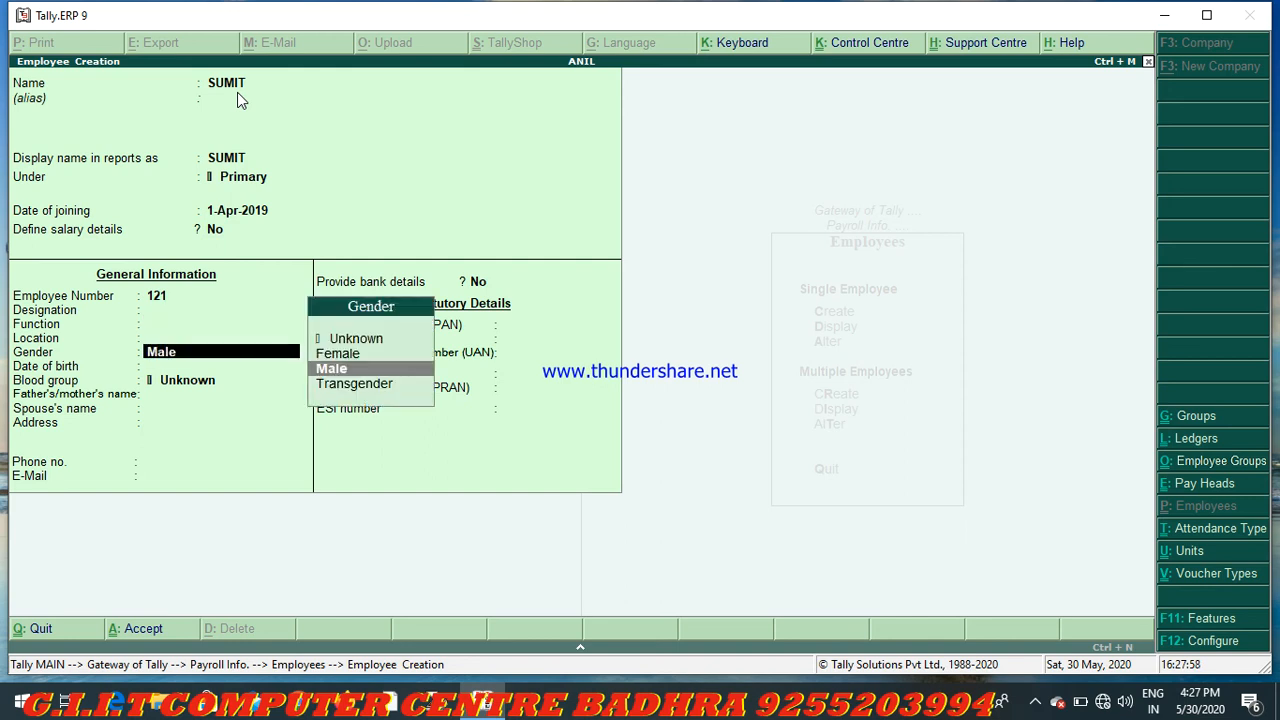
key(Return)
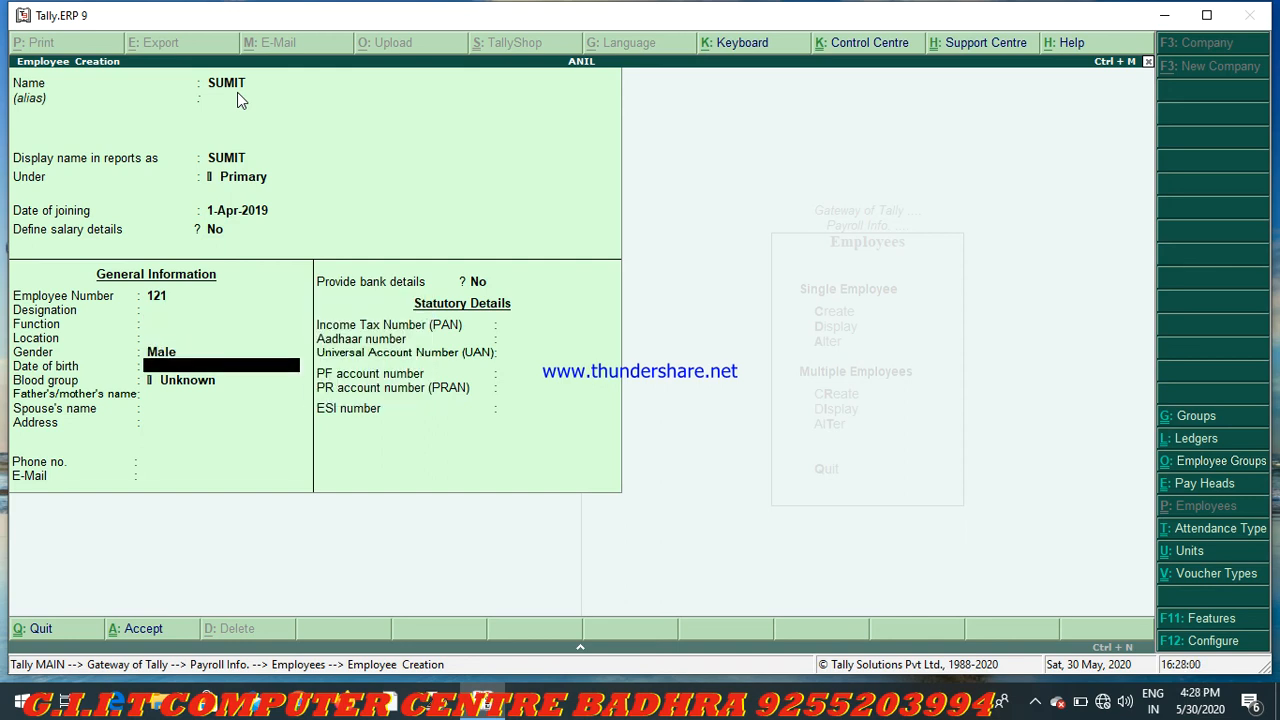
key(Return)
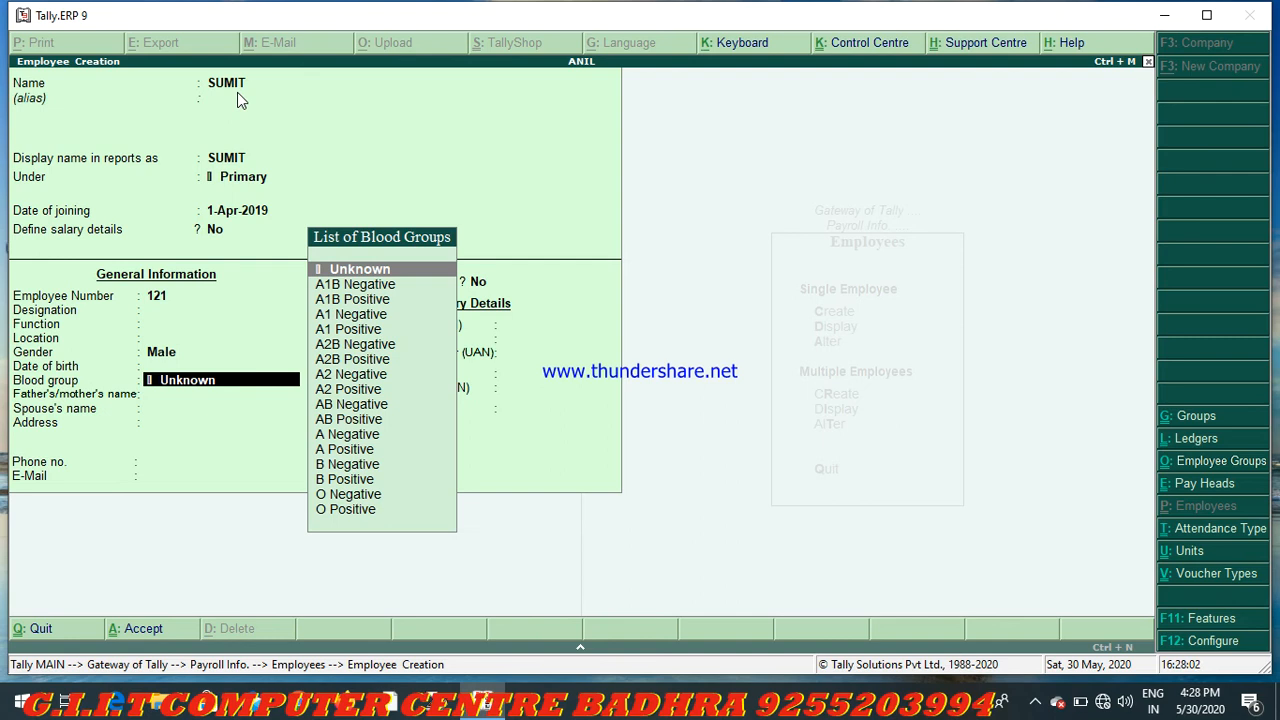
key(Return)
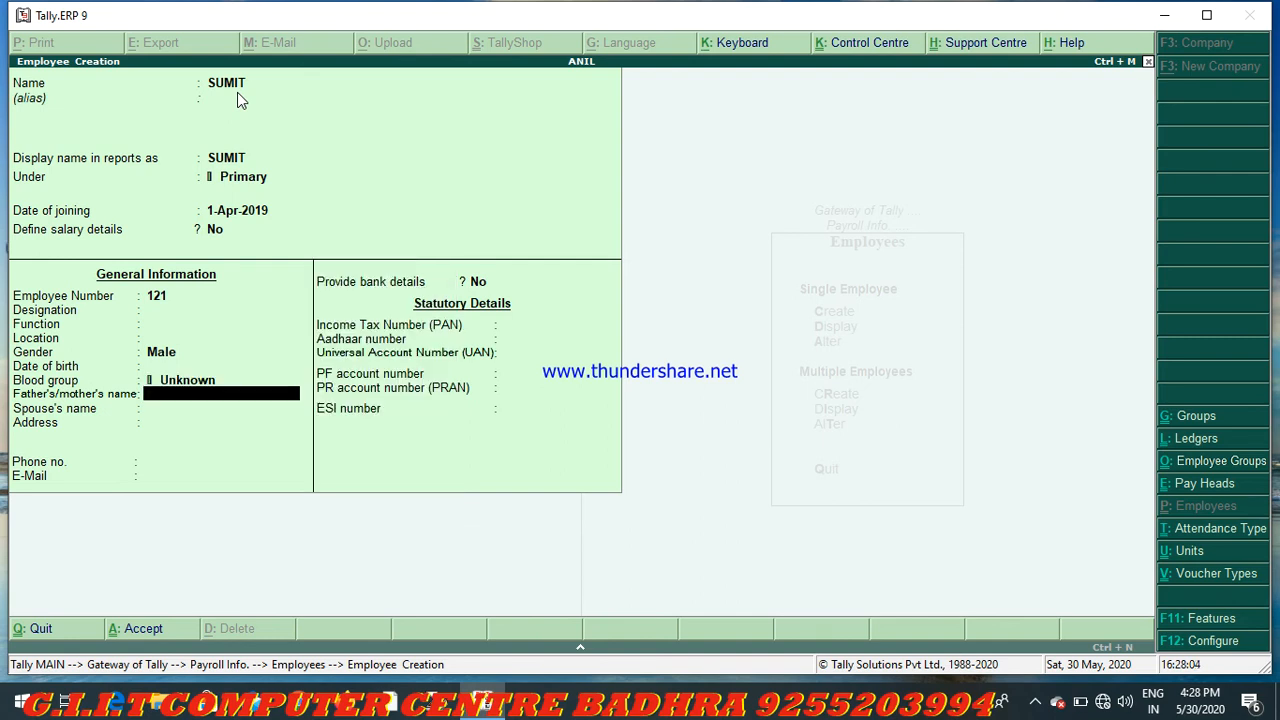
key(Return)
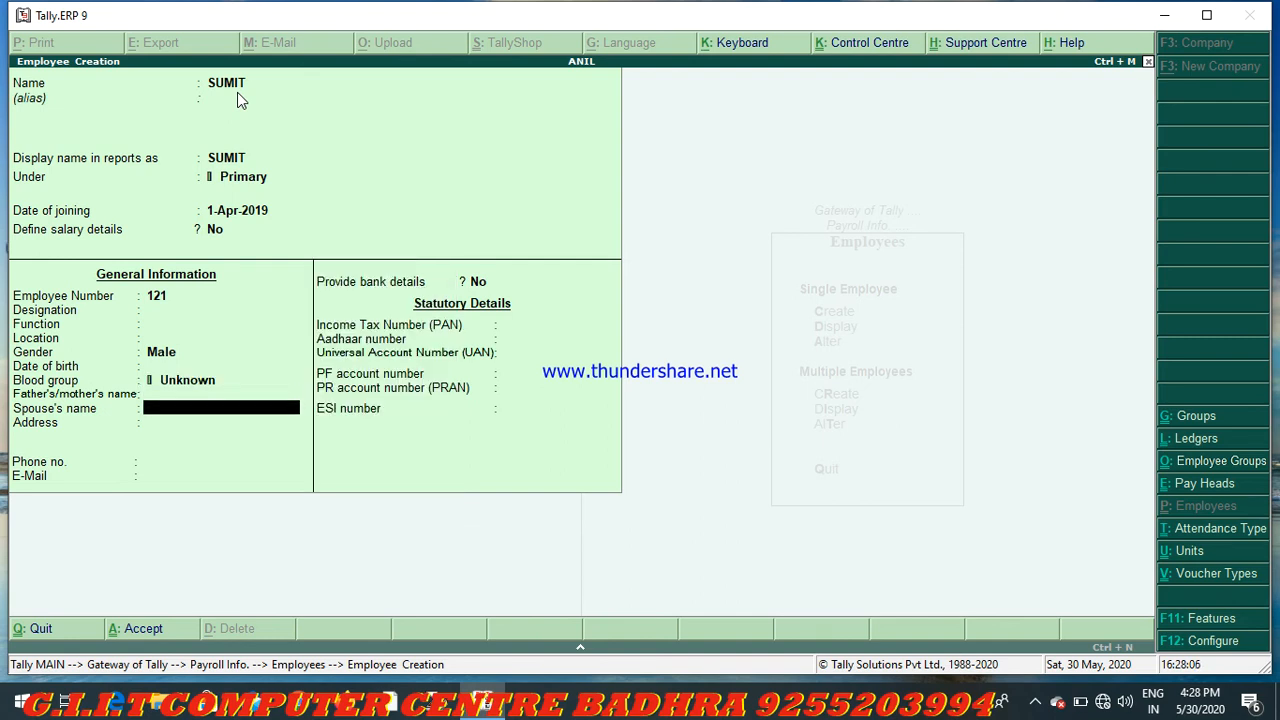
key(Return)
key(Return)
key(Return)
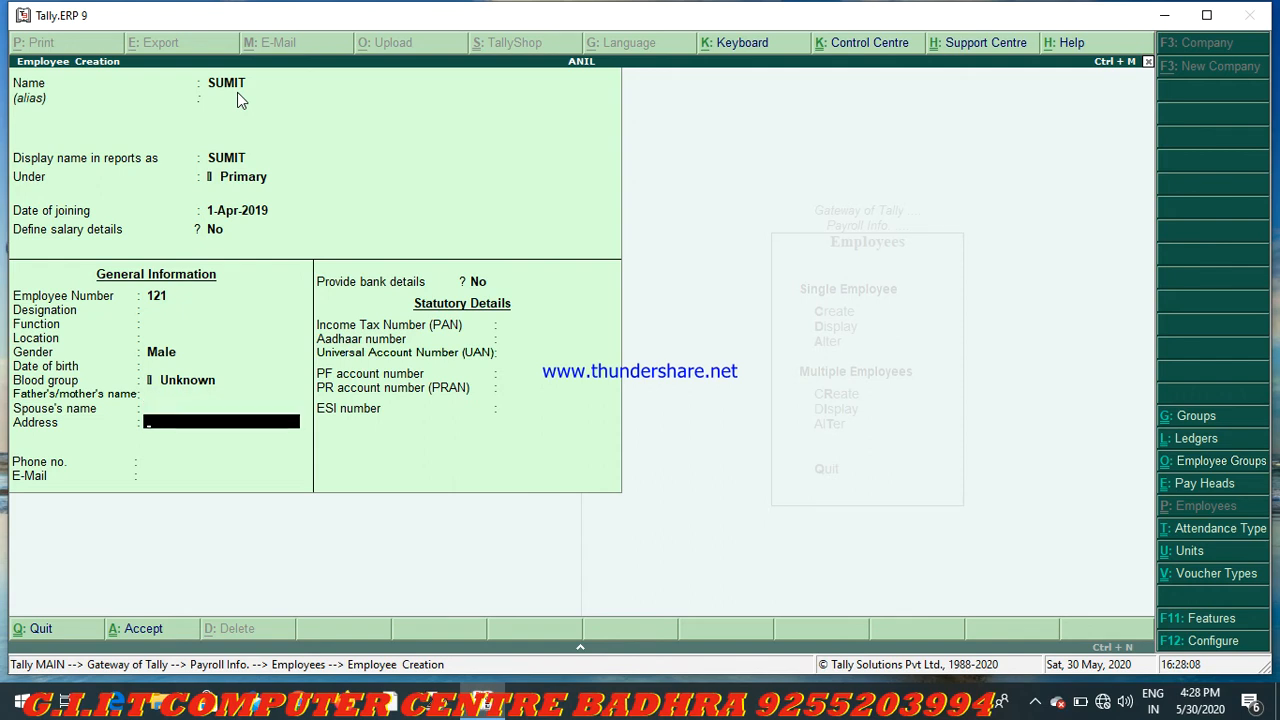
key(Return)
key(Return)
key(Return)
key(Return)
key(Return)
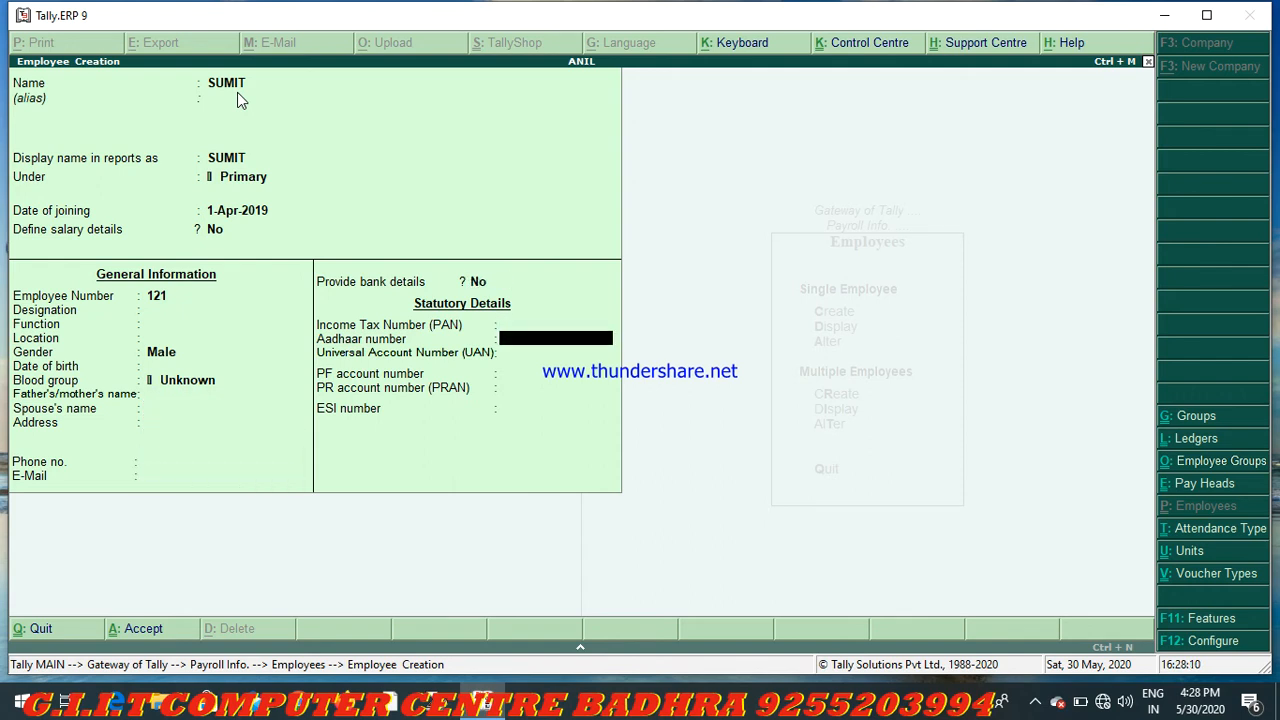
key(Return)
key(Return)
key(Return)
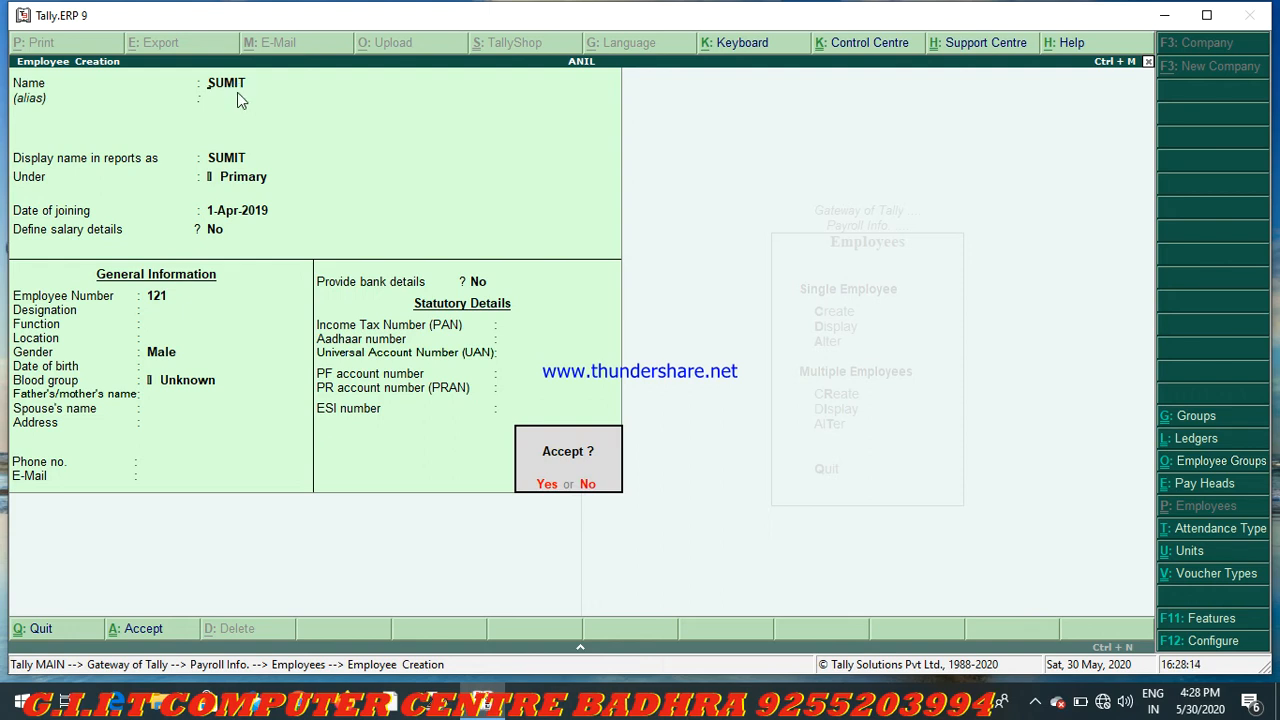
key(y)
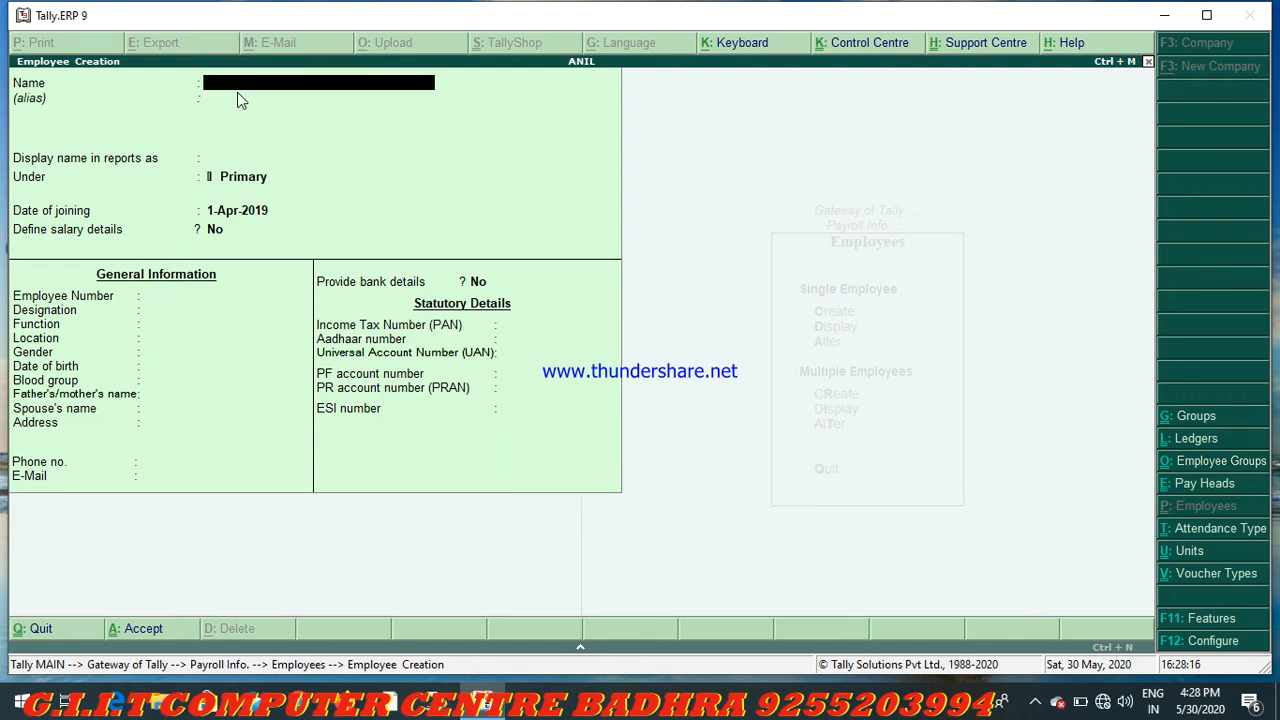
- Enter the second employee's name, under Primary, with joining date 1-Apr-2019 and no salary details defined
text(SUNIL)
key(Return)
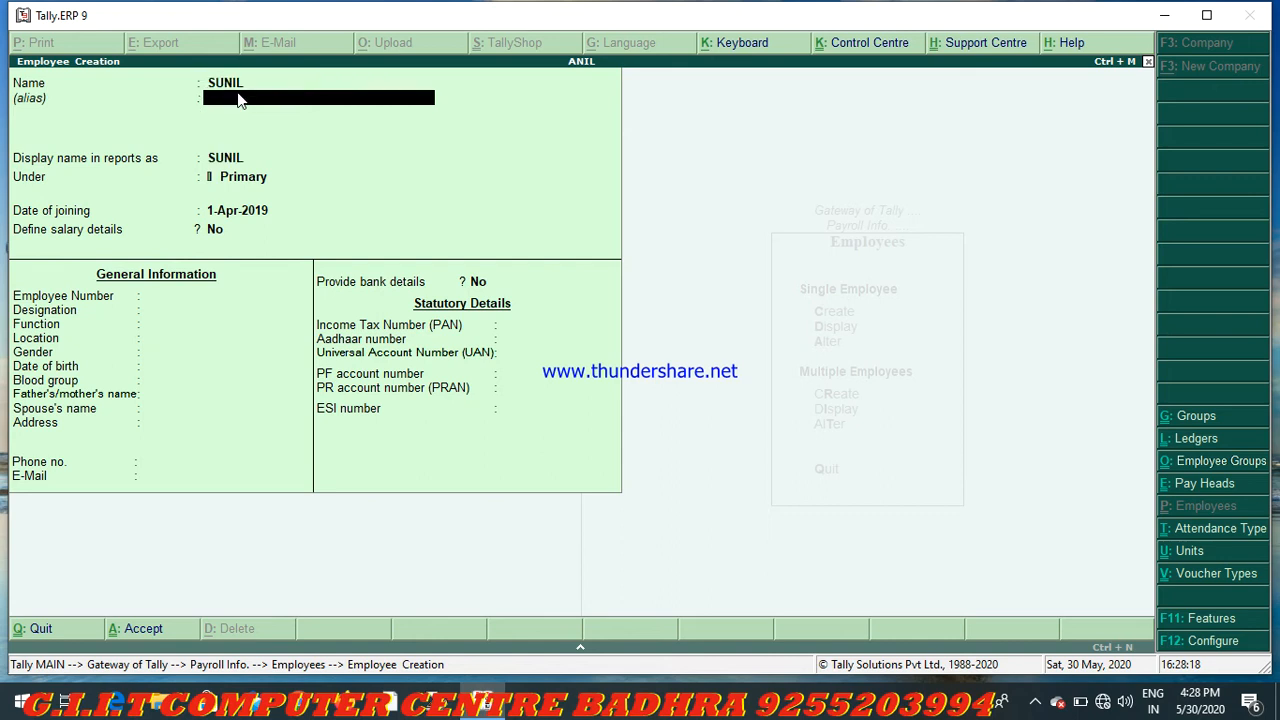
key(Return)
key(Return)
key(Return)
key(Return)
key(Return)
key(Return)
key(Return)
key(Return)
key(Return)
key(Return)
key(Return)
key(Return)
key(Return)
key(Return)
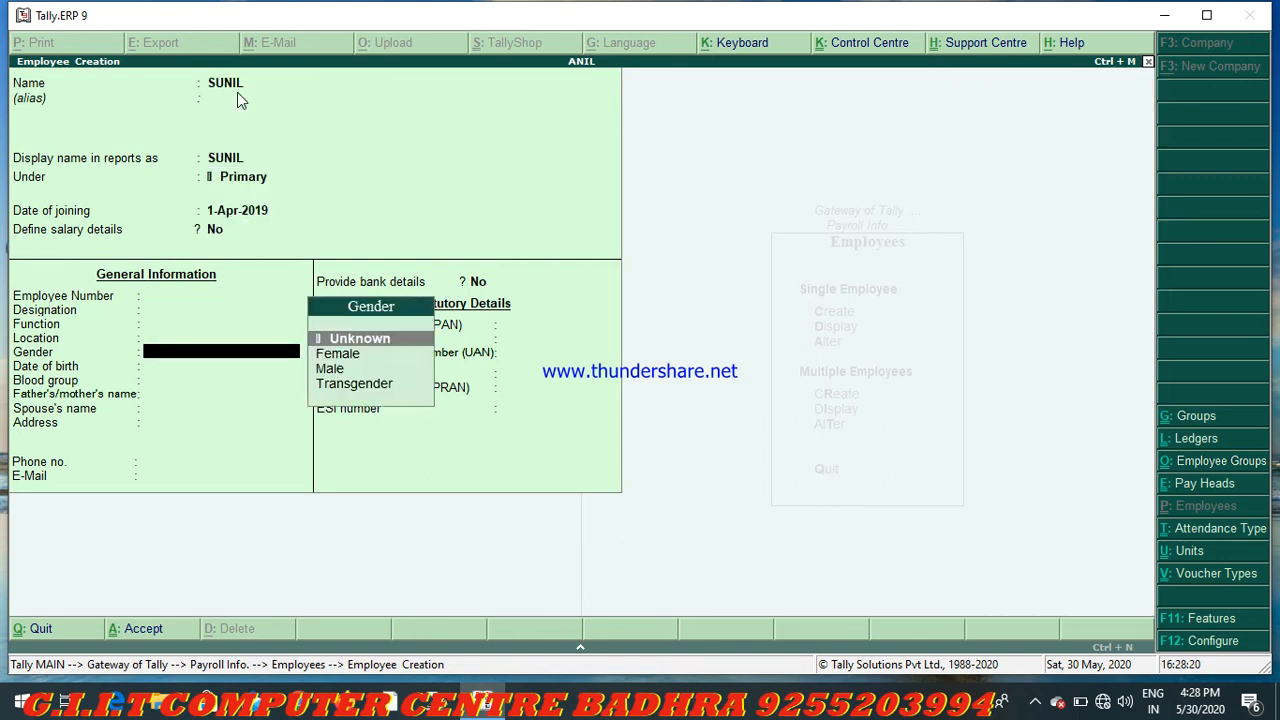
- Set the second employee's gender and blood group to Unknown, leave the other details blank, and save the record
key(Return)
key(Return)
key(Return)
key(Return)
key(Return)
key(Return)
key(Return)
key(Return)
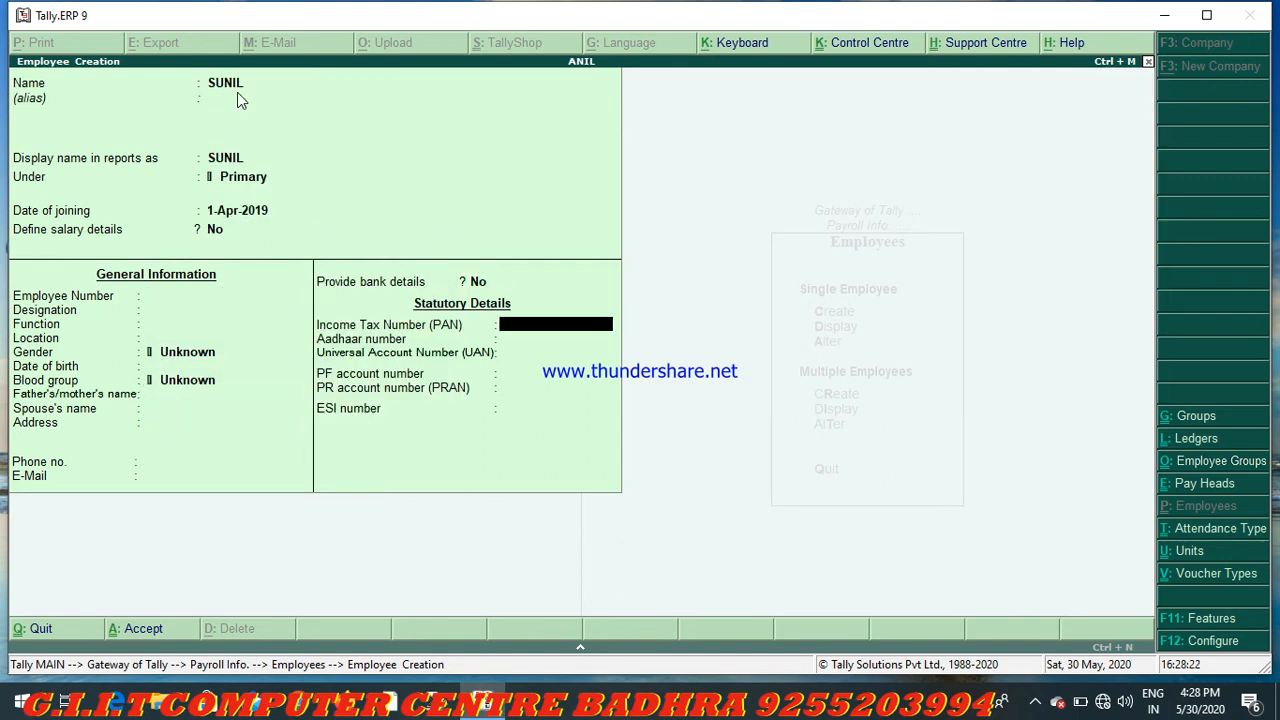
key(Return)
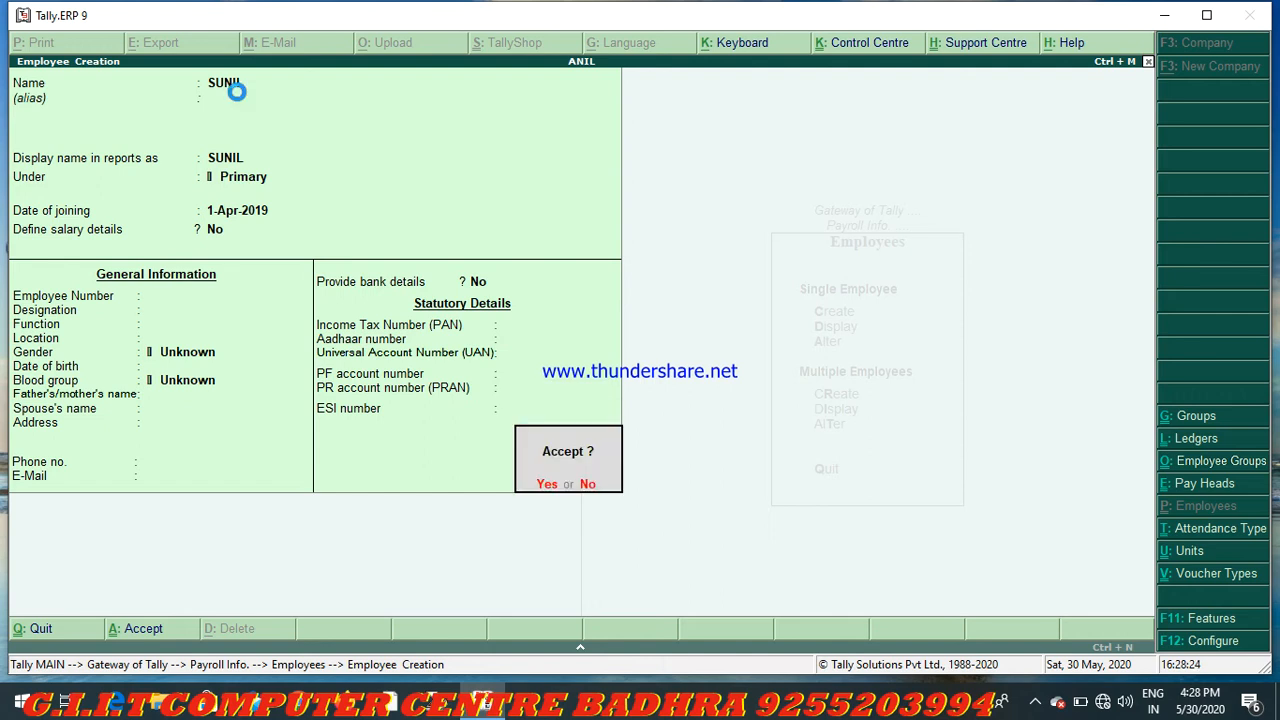
key(Return)
- Enter the third employee's name, under Primary, with joining date 1-Apr-2019 and no salary details defined
text(RAMESH)
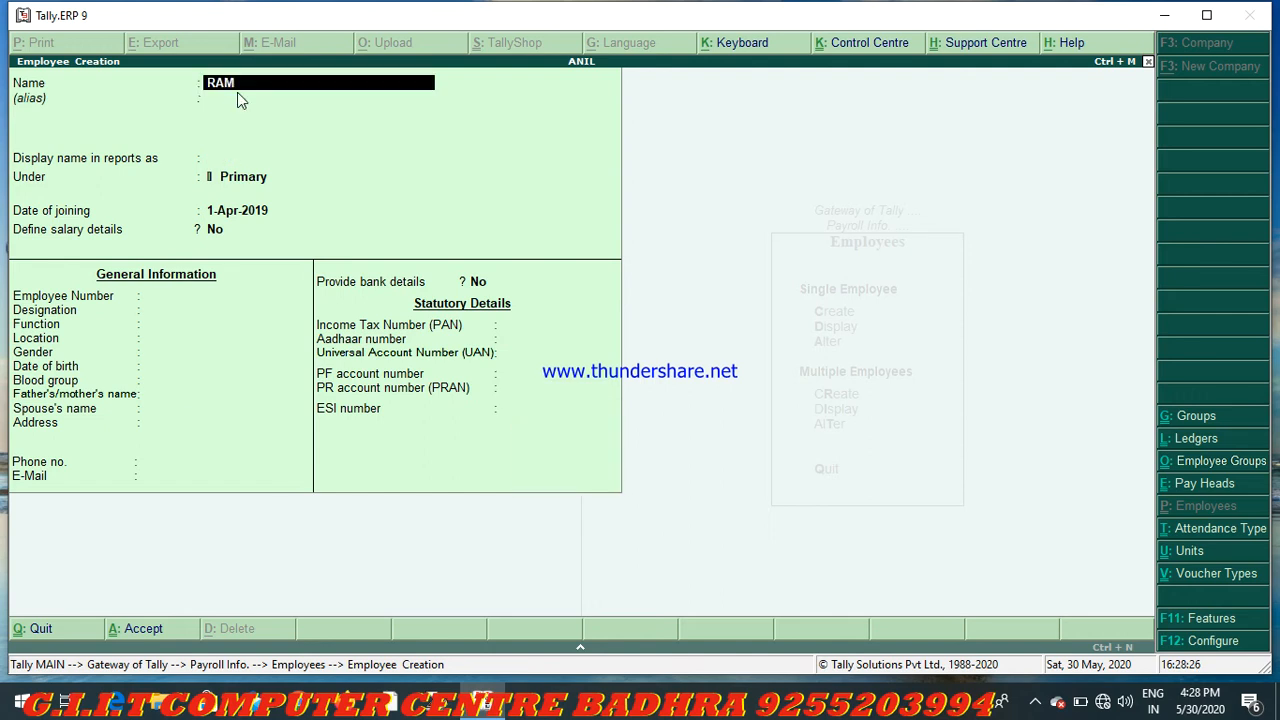
key(Return)
key(Return)
key(Return)
key(Return)
key(Return)
key(Return)
key(Return)
key(Return)
key(Return)
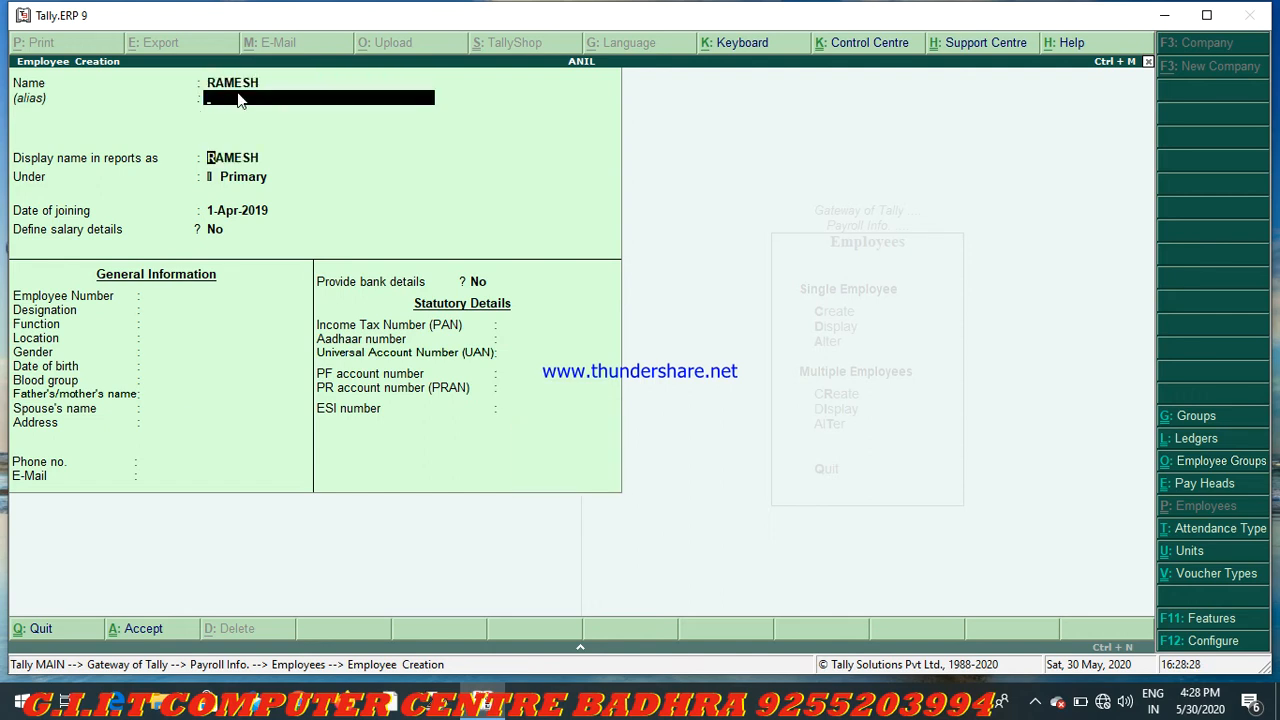
key(Return)
key(Return)
key(Return)
key(Return)
key(Return)
key(Return)
key(Return)
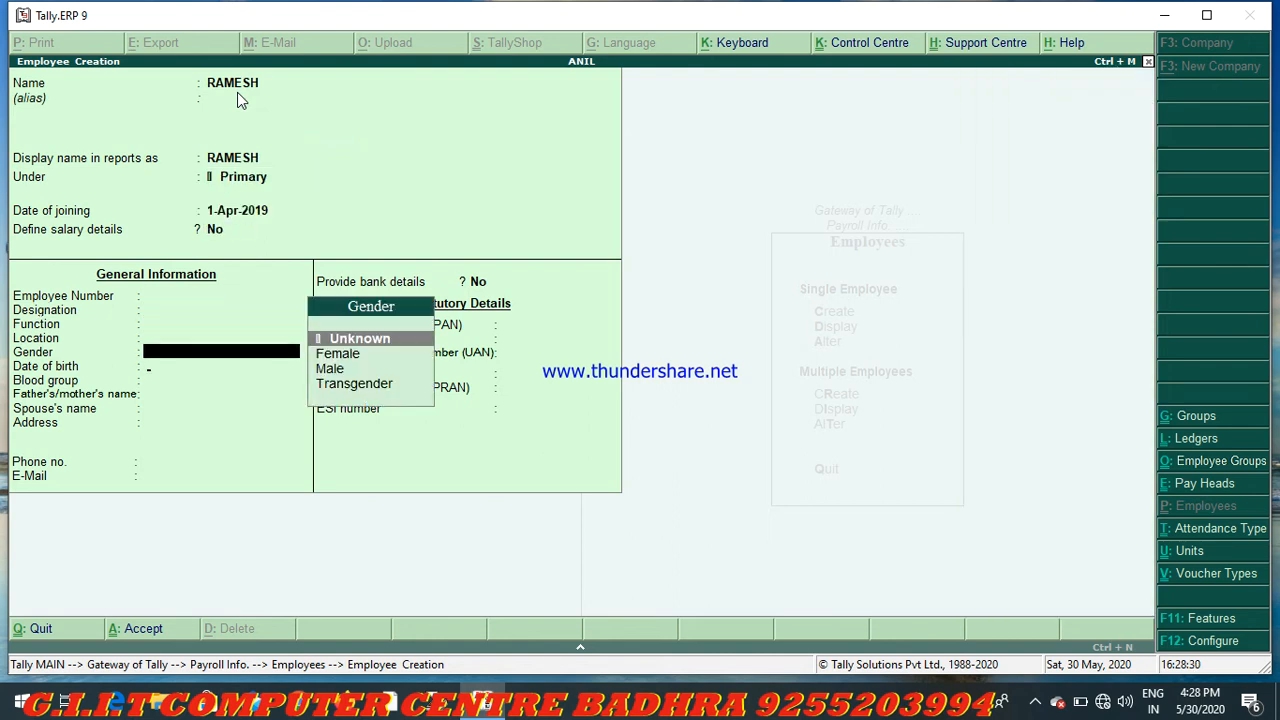
- Set the third employee's gender and blood group to Unknown, leave the other details blank, and save the record
key(Return)
key(Return)
key(Return)
key(Return)
key(Return)
key(Return)
key(Return)
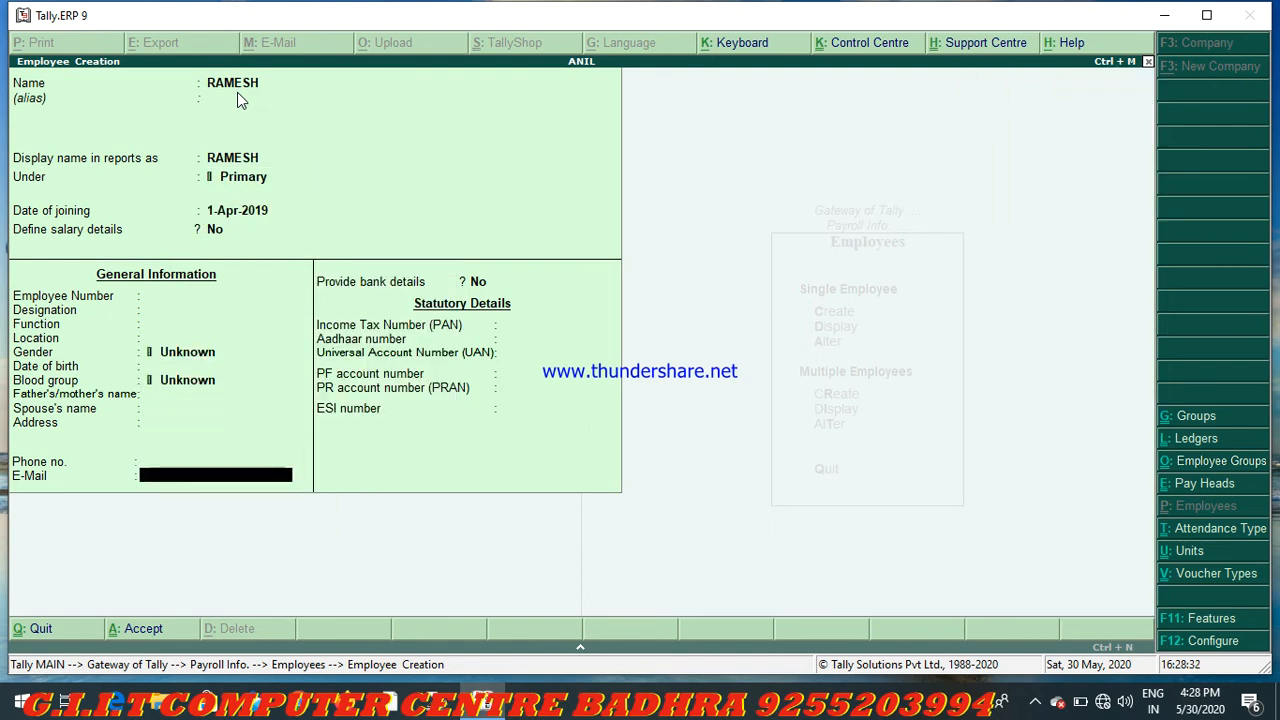
key(Return)
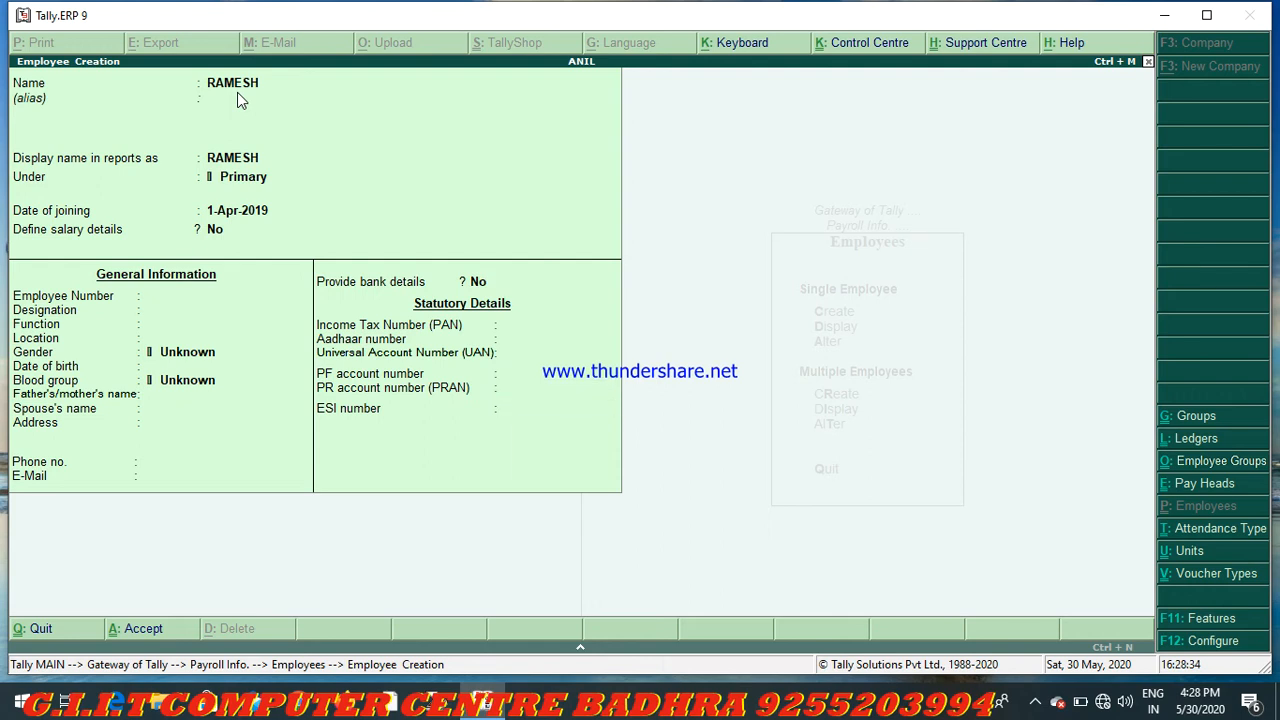
key(Return)
key(Return)
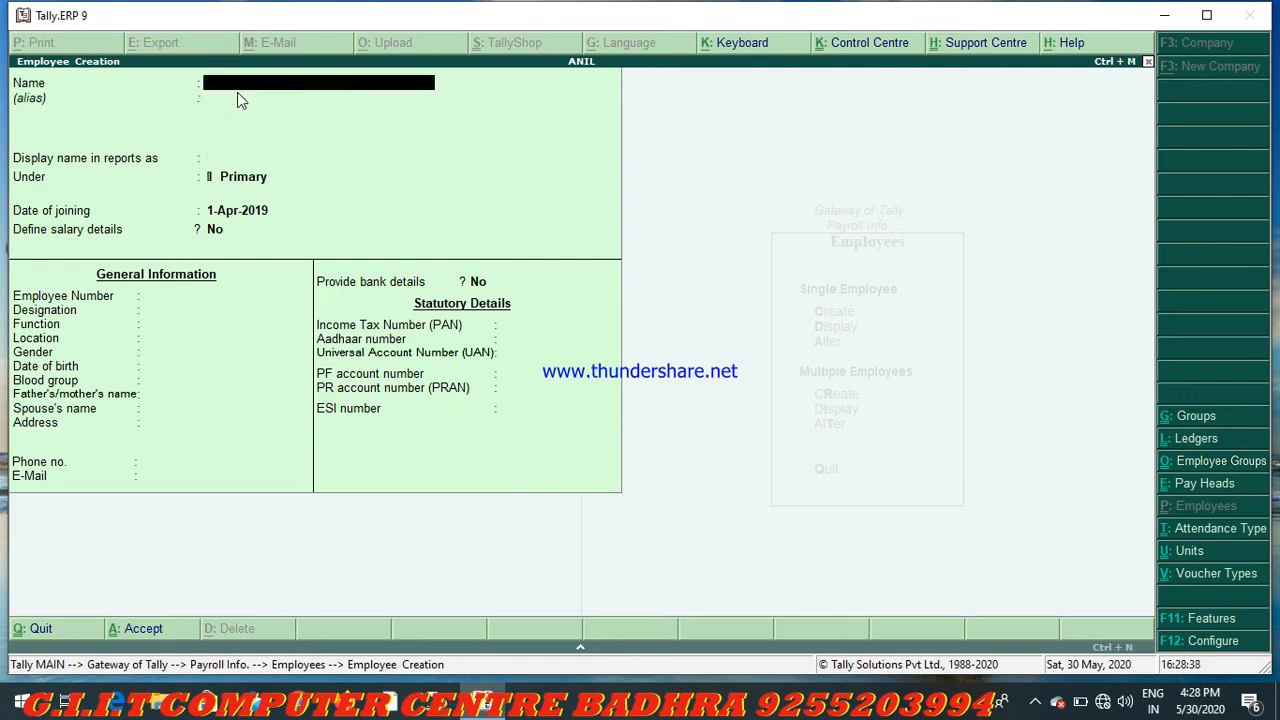
- Leave employee creation and return from the payroll information to the Gateway of Tally
key(Escape)
key(Return)
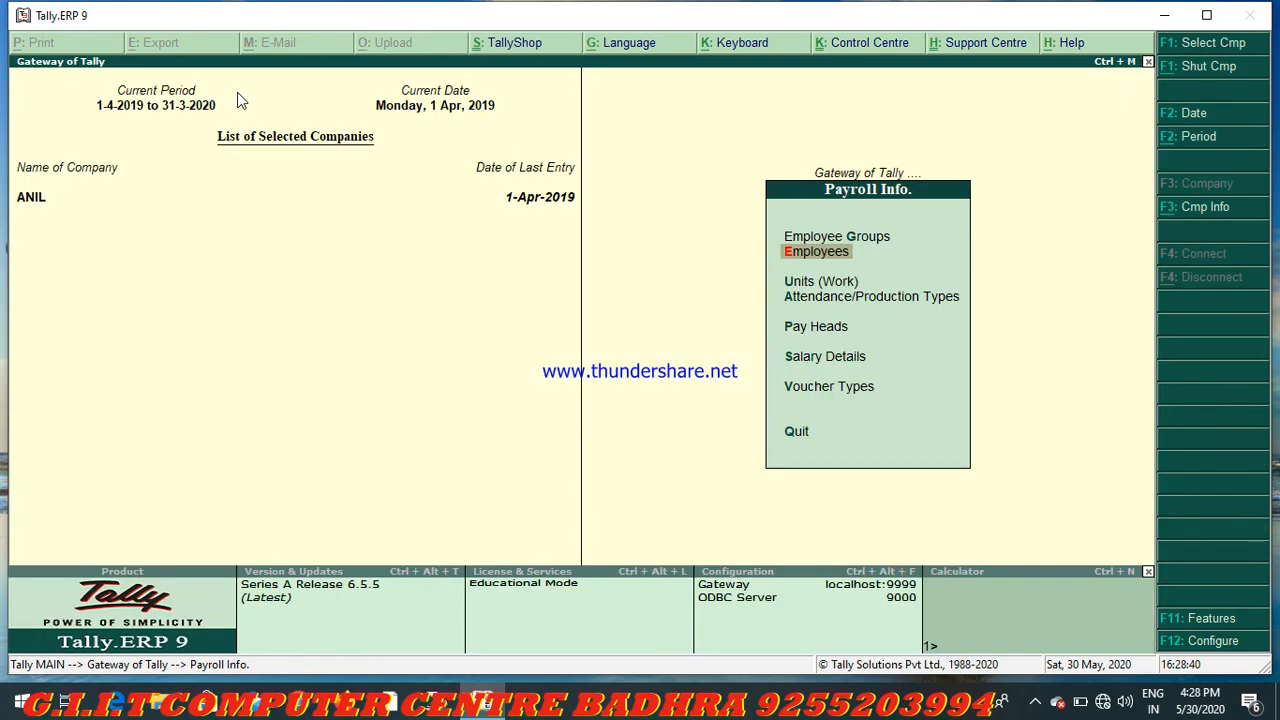
key(Escape)
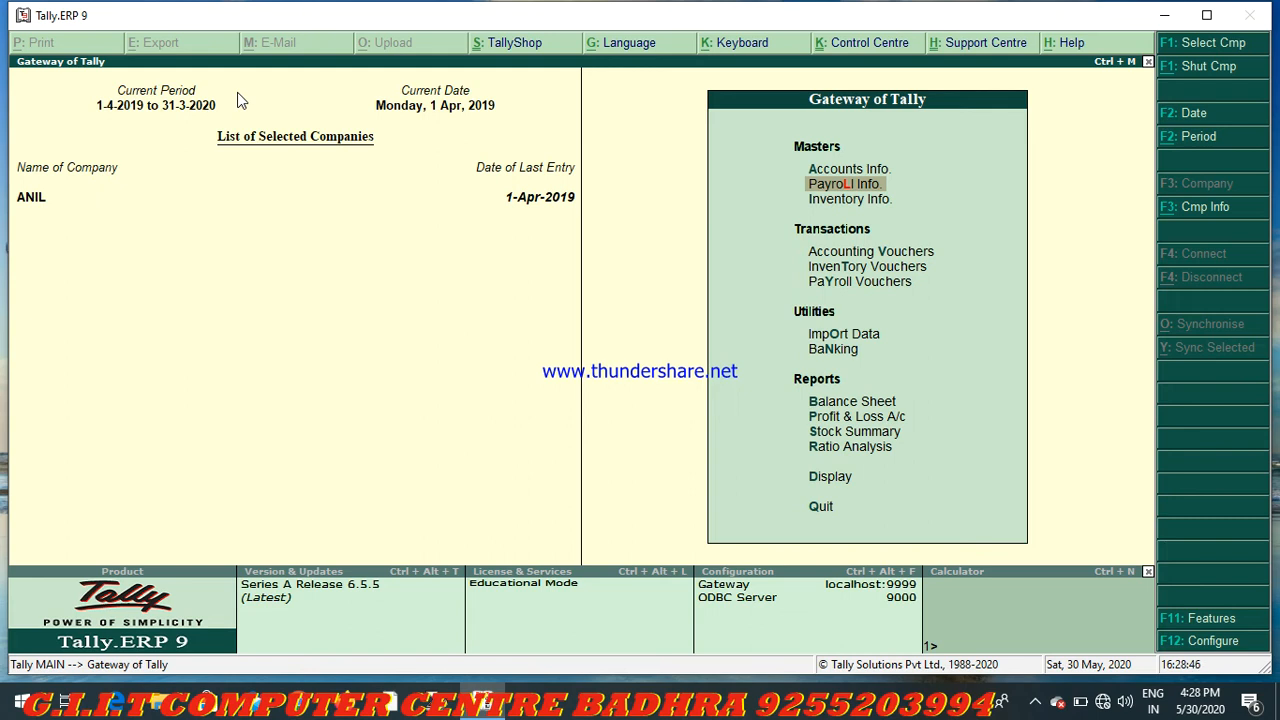
- Start a new payroll voucher and set Cash as its account
key(Down)
key(Down)
key(Down)
key(Down)
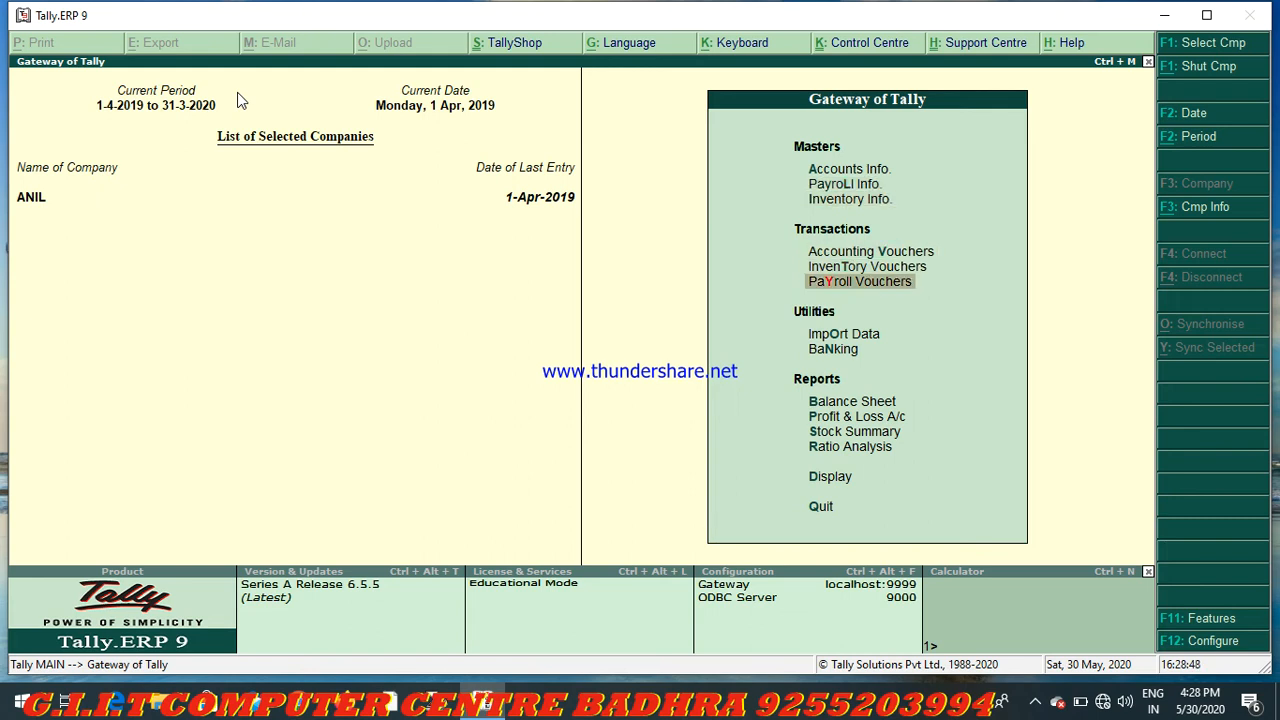
key(Return)
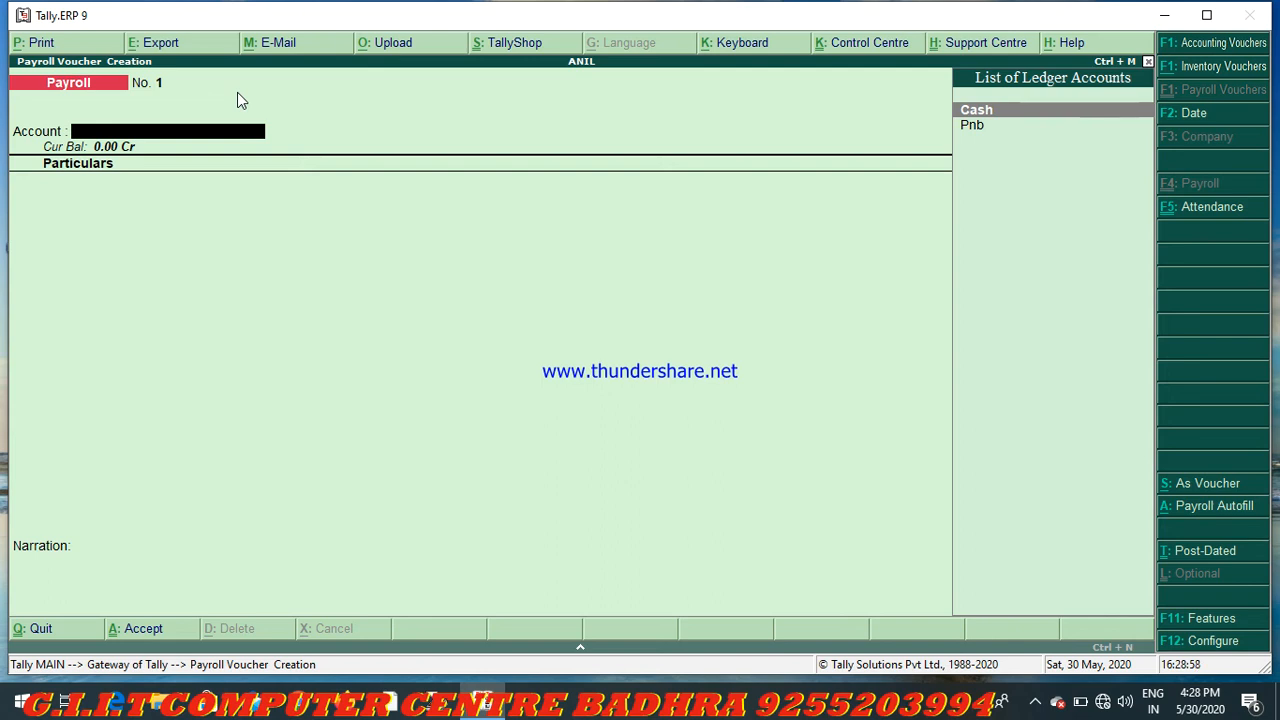
key(Return)
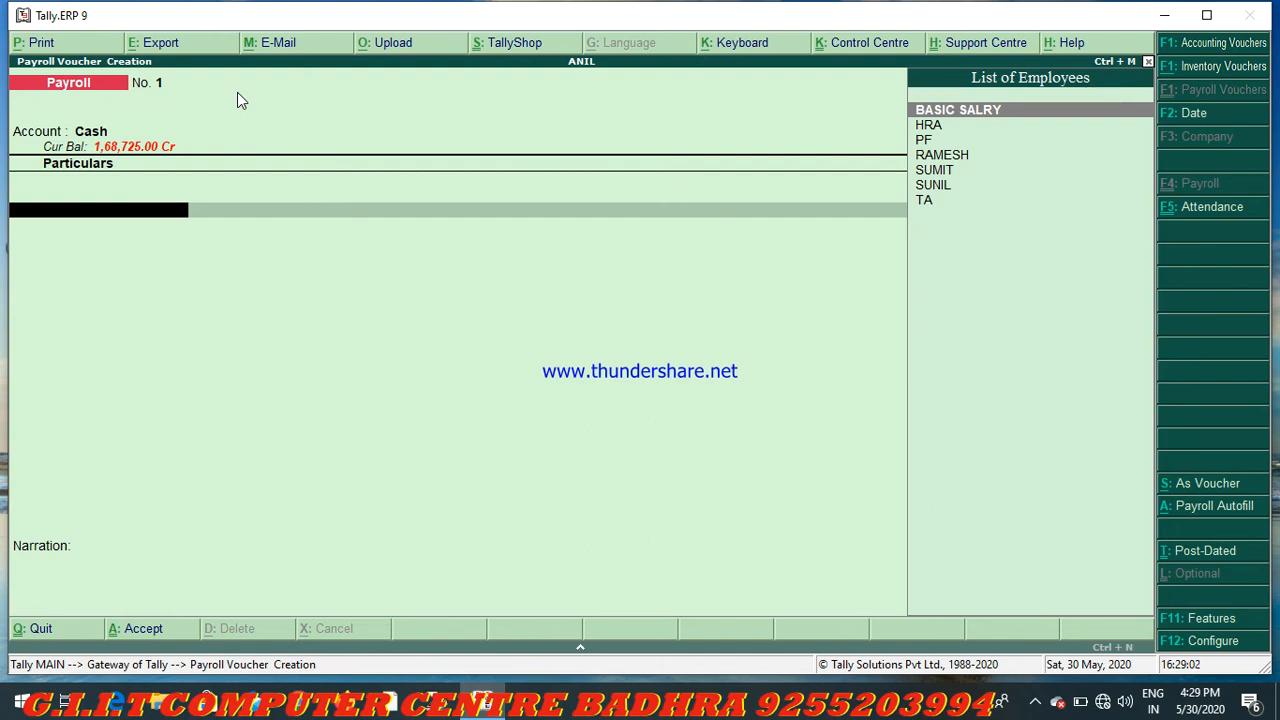
- Set the voucher's first employee to the one listed directly after PF, in place of BASIC SALRY
key(Return)
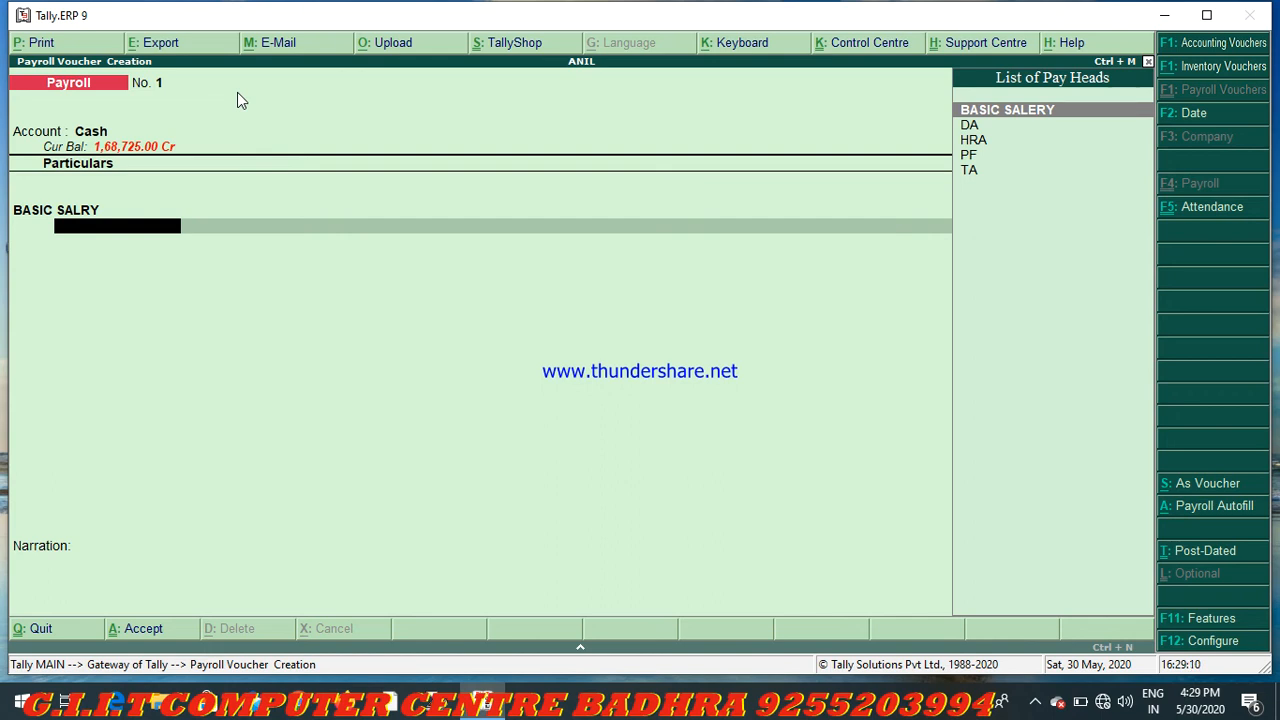
key(BackSpace)
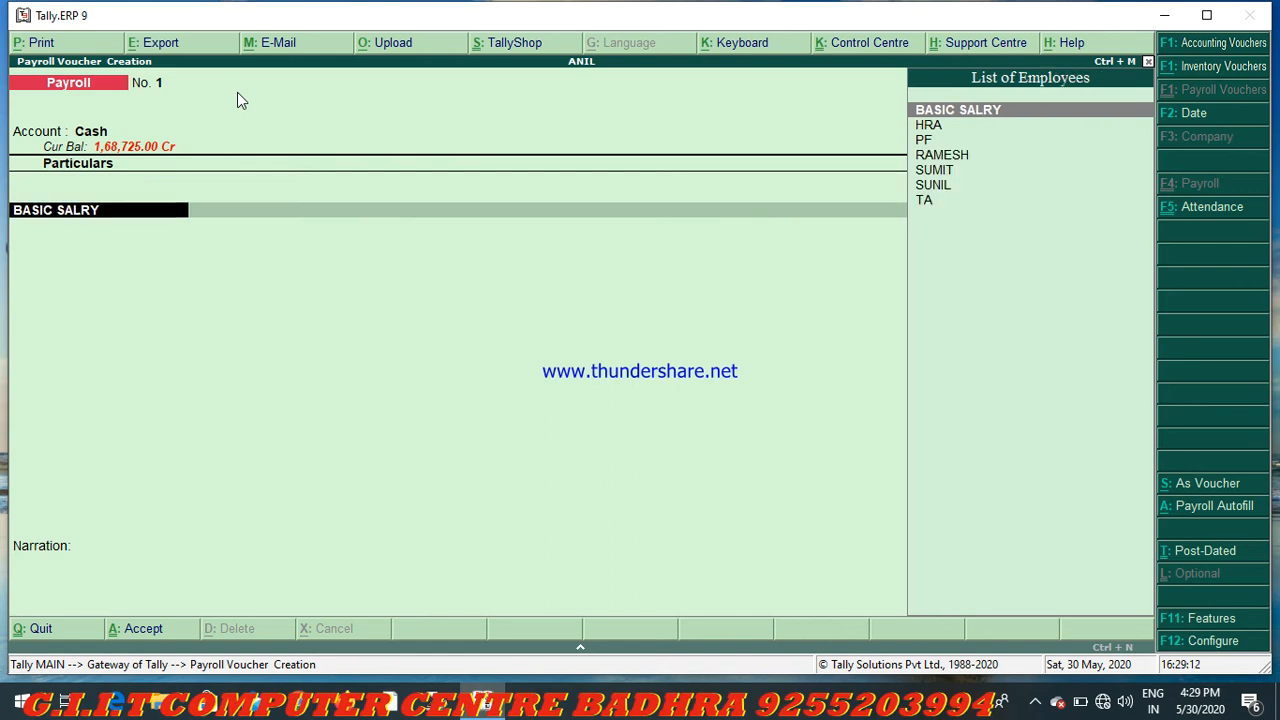
key(Down)
key(Down)
key(Down)
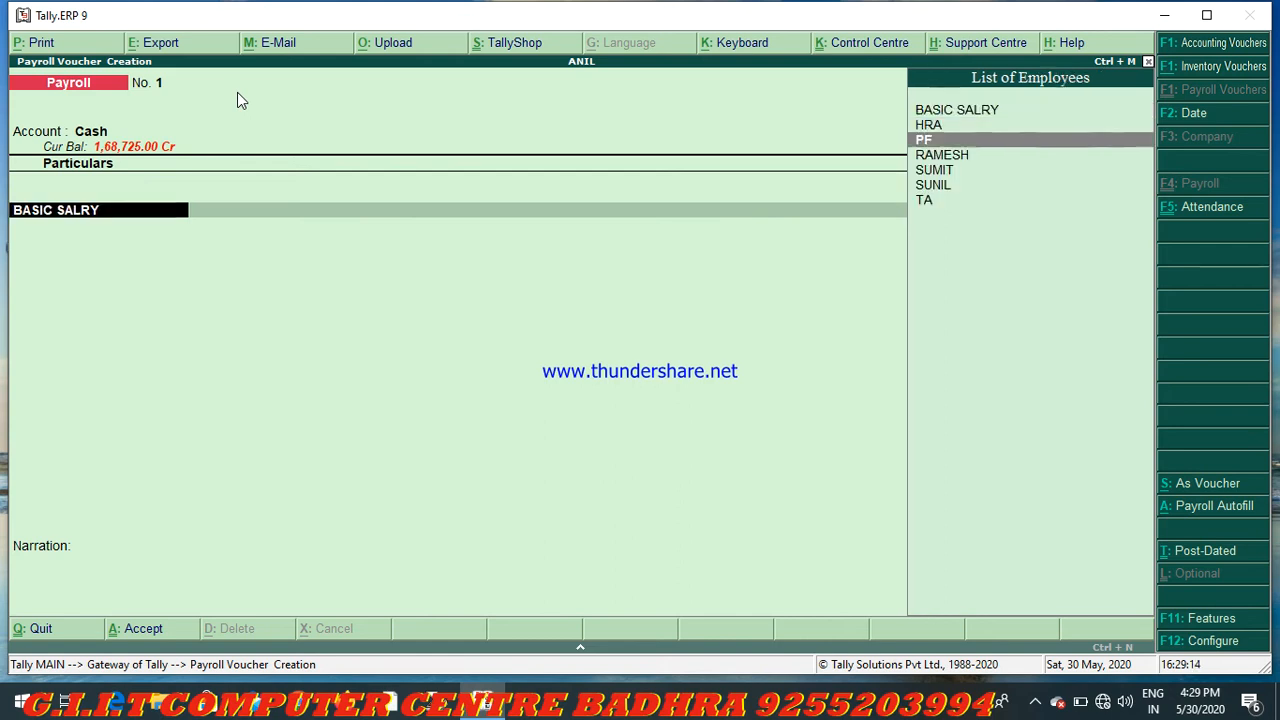
key(Return)
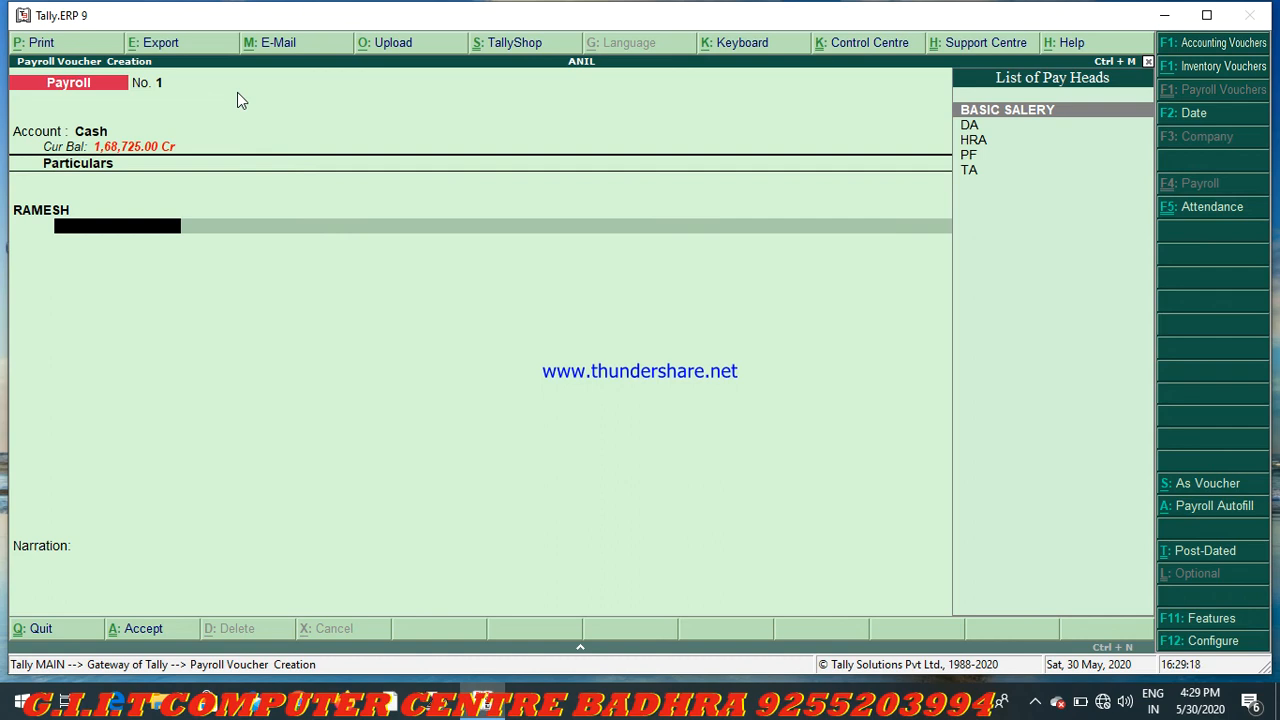
- Add the BASIC SALERY pay head with an amount of 19800 Dr for the first employee
key(Return)
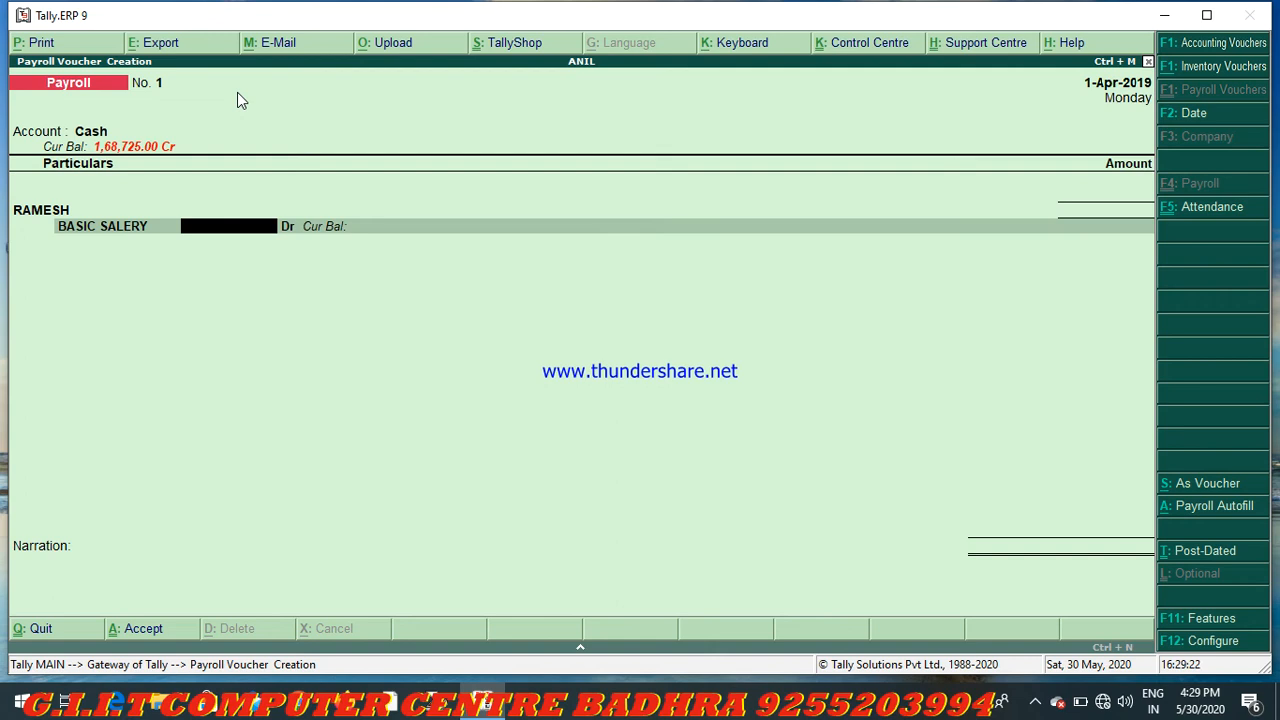
text(19800)
key(Return)
key(Return)
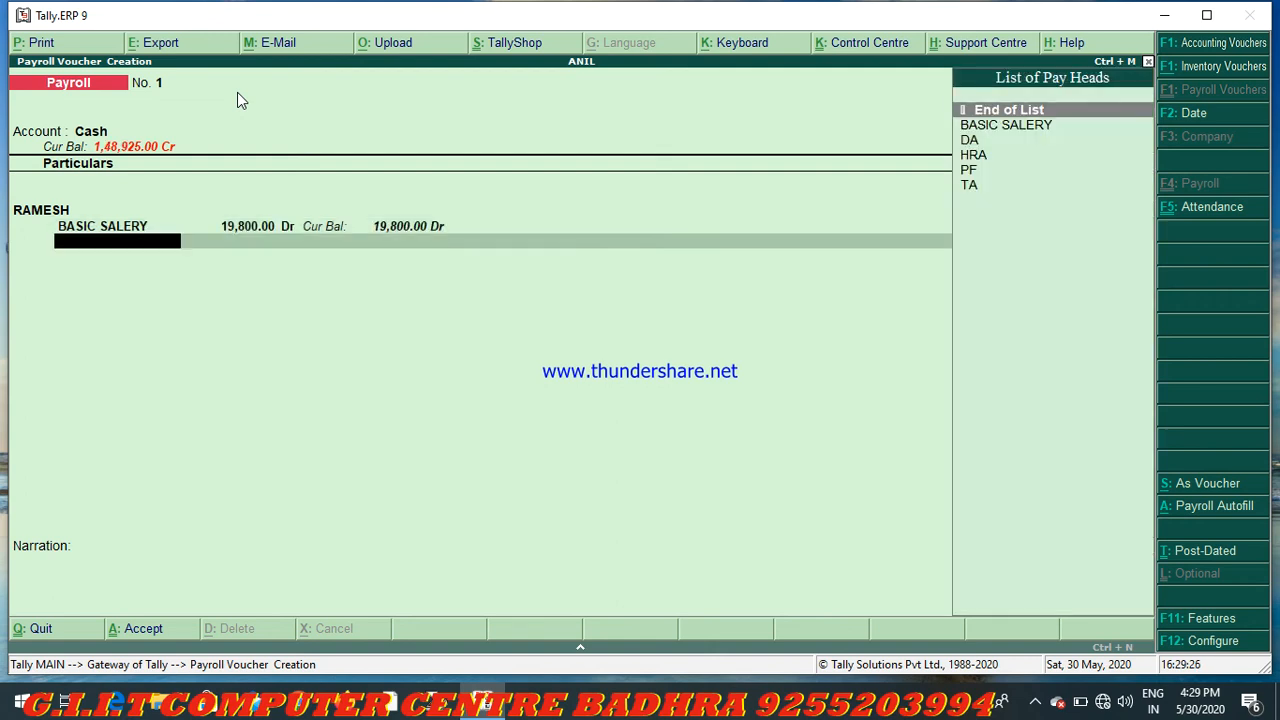
- Add the DA pay head with an amount of 1560 Dr for the first employee
key(Down)
key(Down)
key(Return)
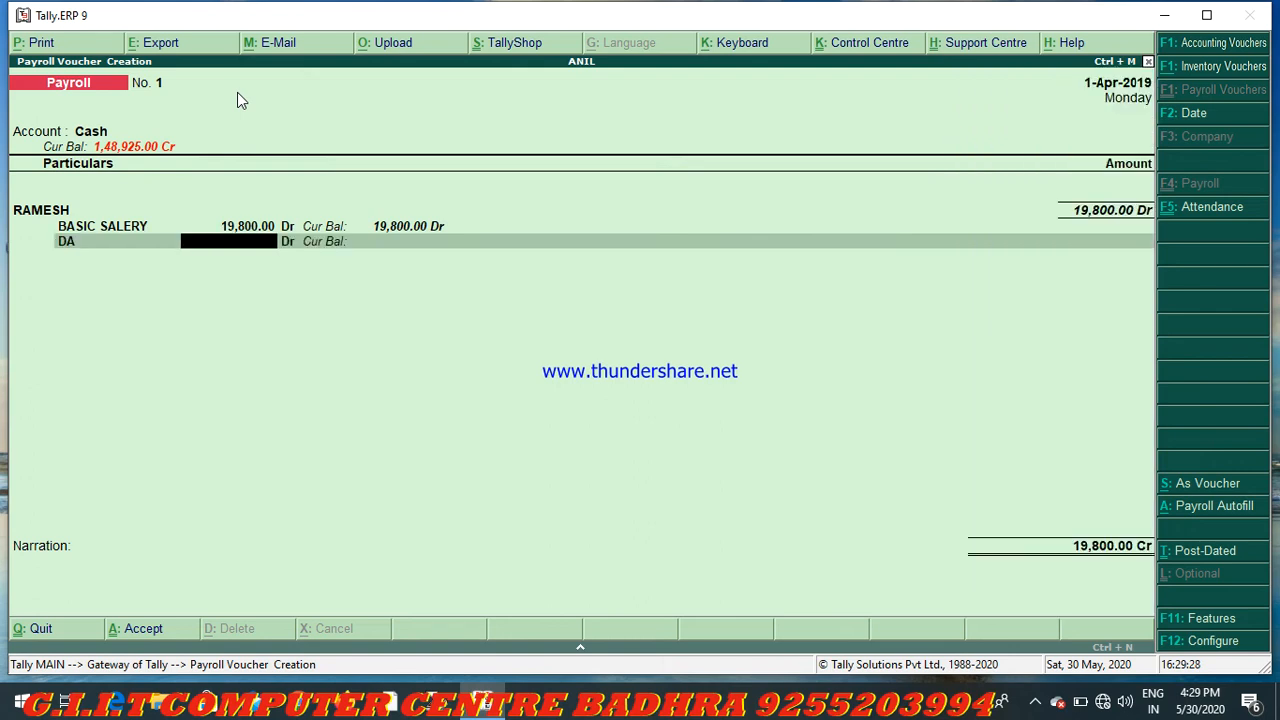
text(1560)
key(Return)
key(Return)
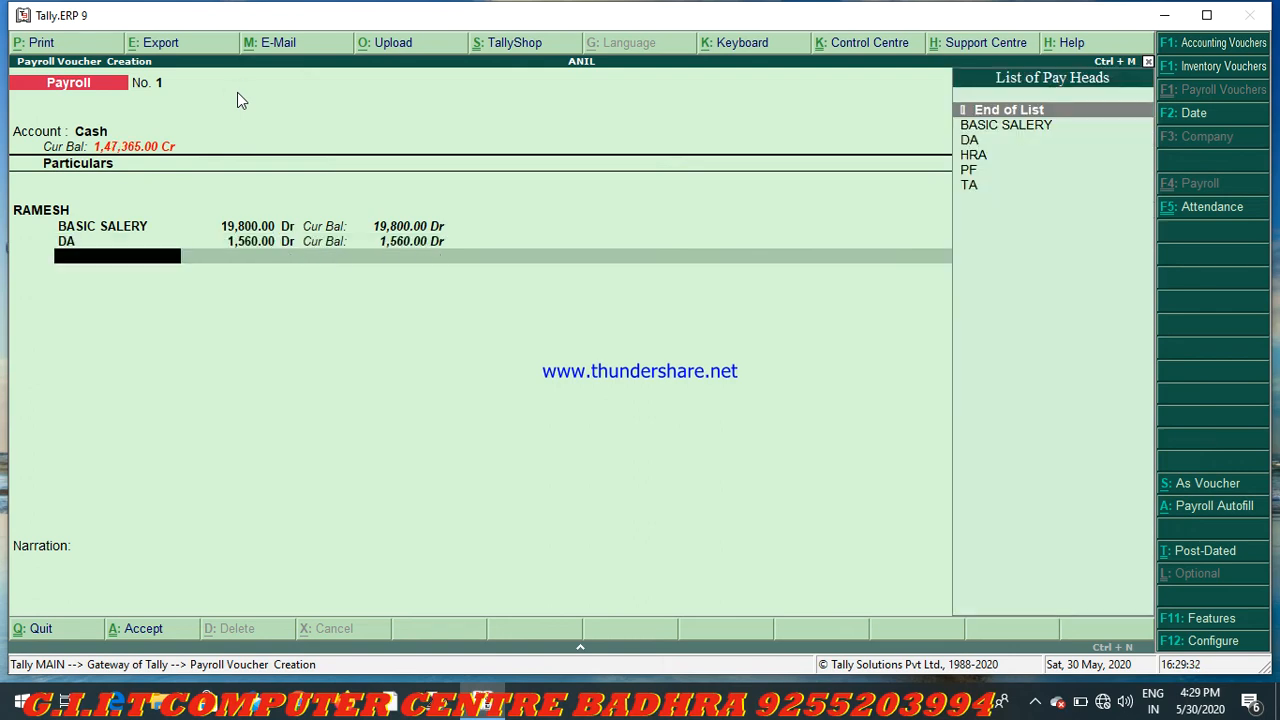
- Add the HRA pay head with an amount of 2150 Dr for the first employee
key(Down)
key(Down)
key(Down)
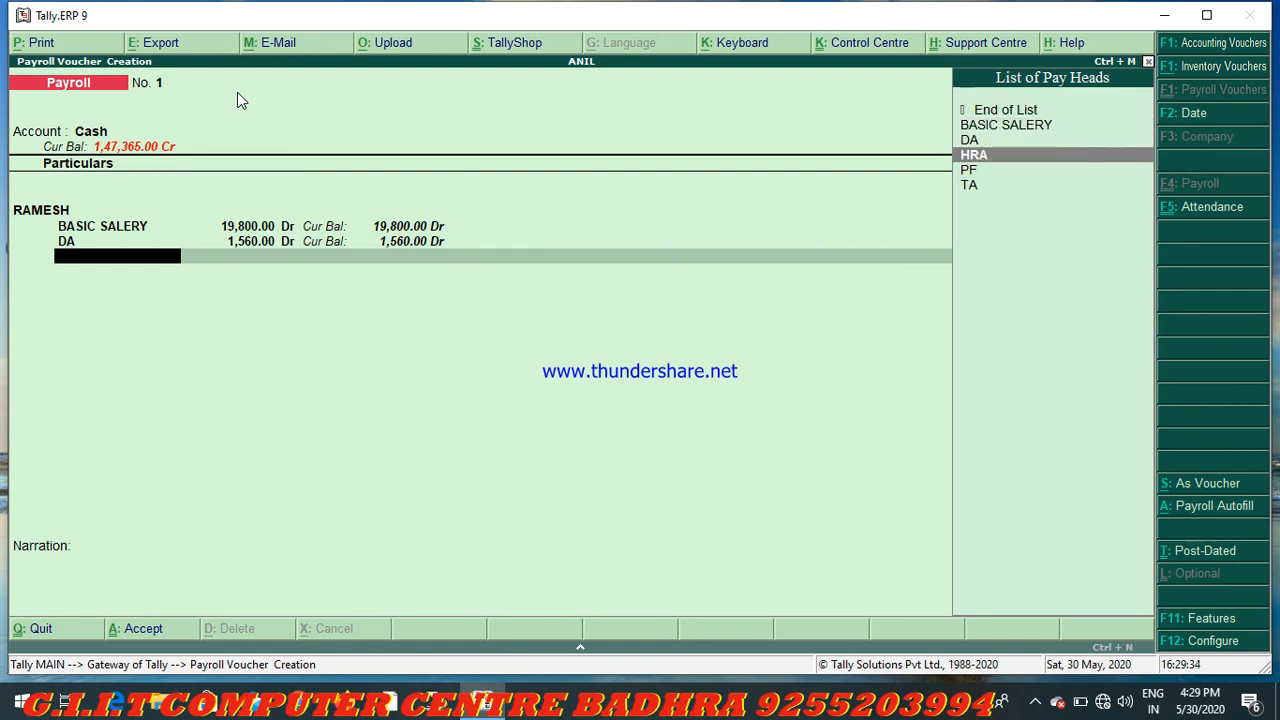
key(Return)
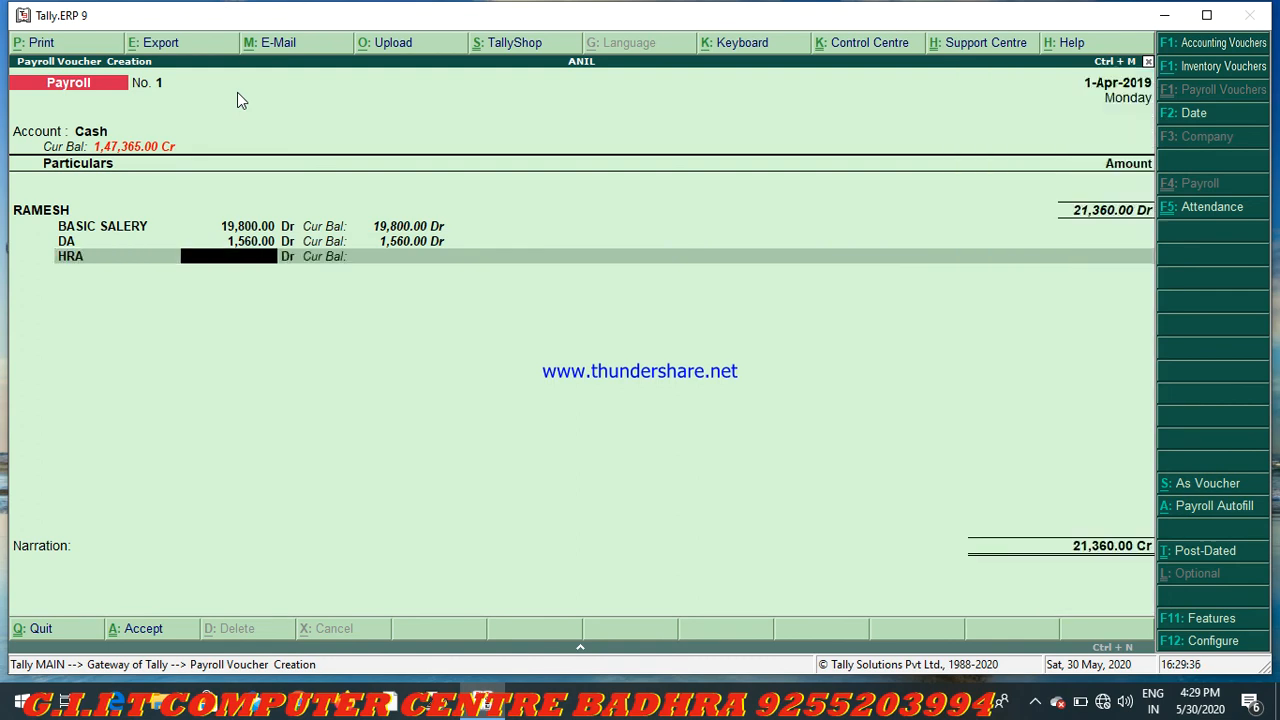
text(2150)
key(Return)
key(Return)
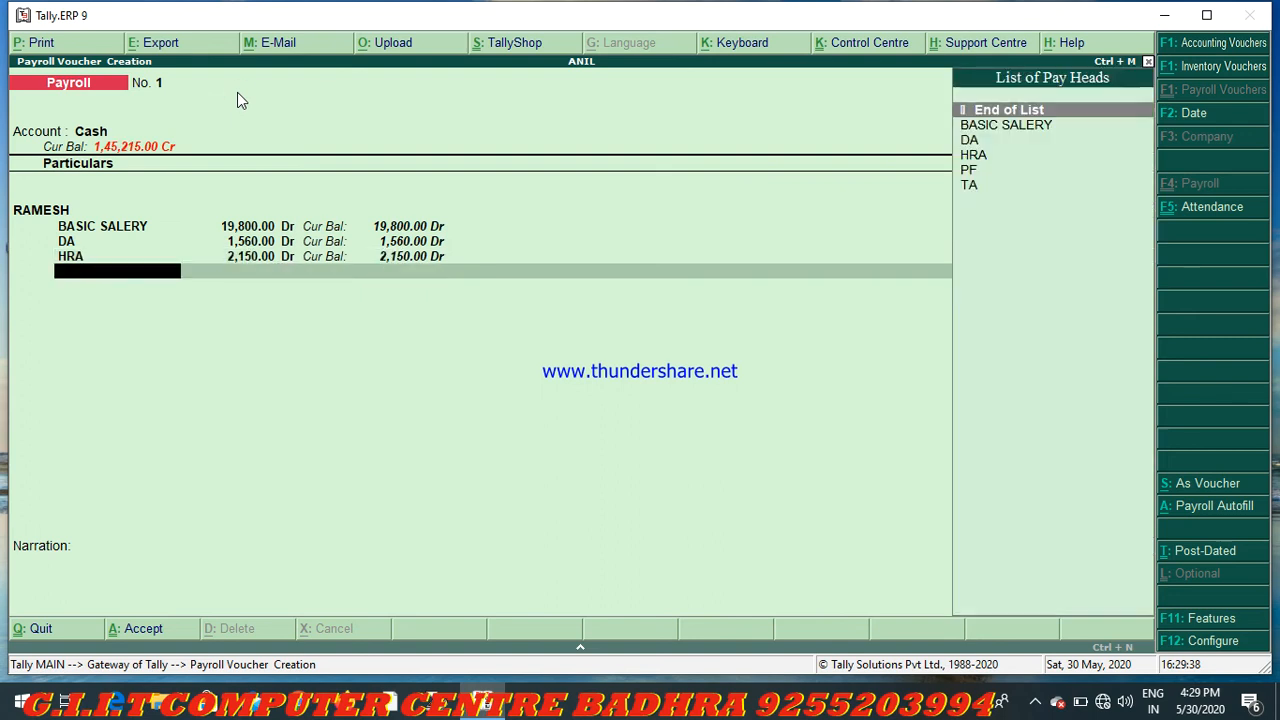
- Add the TA pay head with an amount of 1480 Dr for the first employee
key(Down)
key(Down)
key(Down)
key(Down)
key(Down)
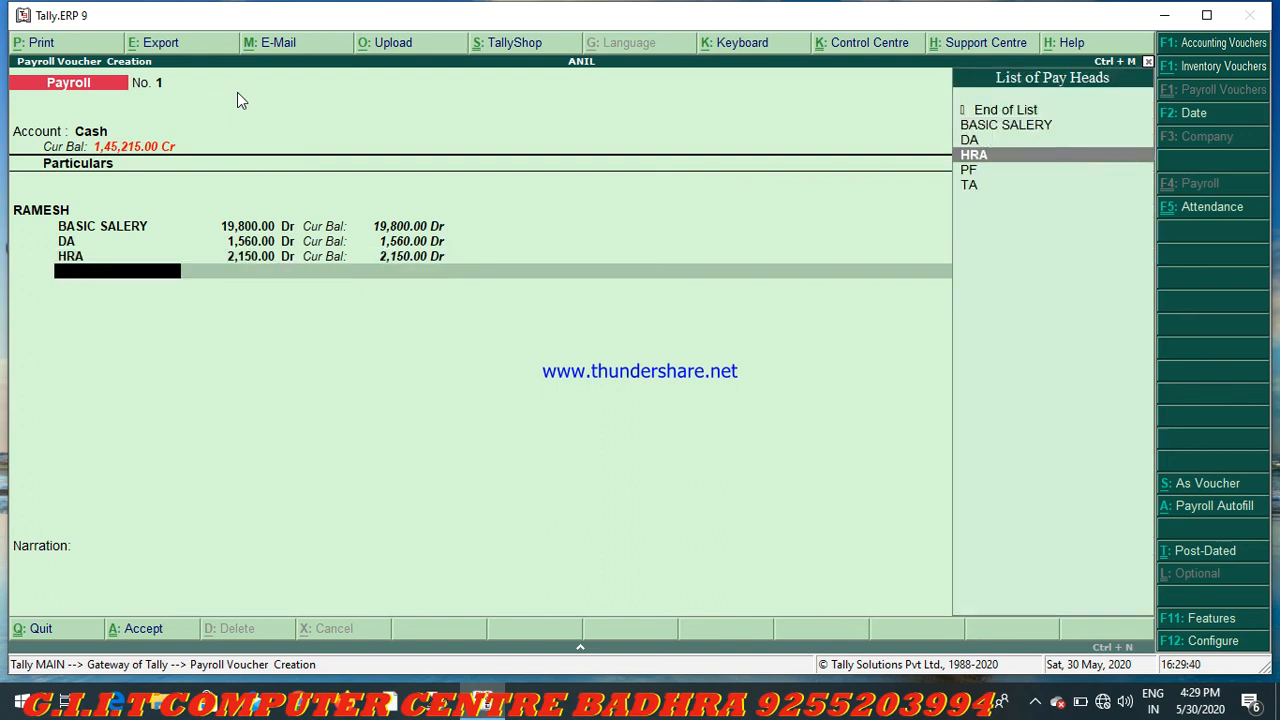
key(Return)
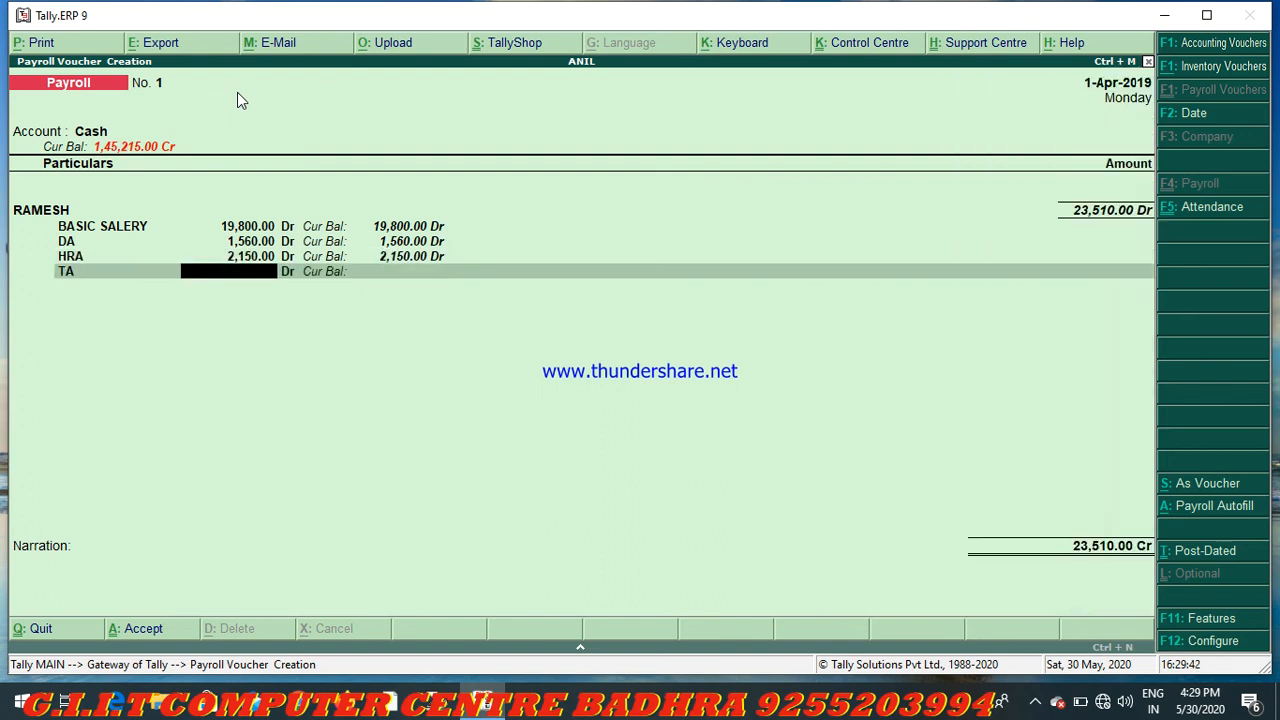
text(1480)
key(Return)
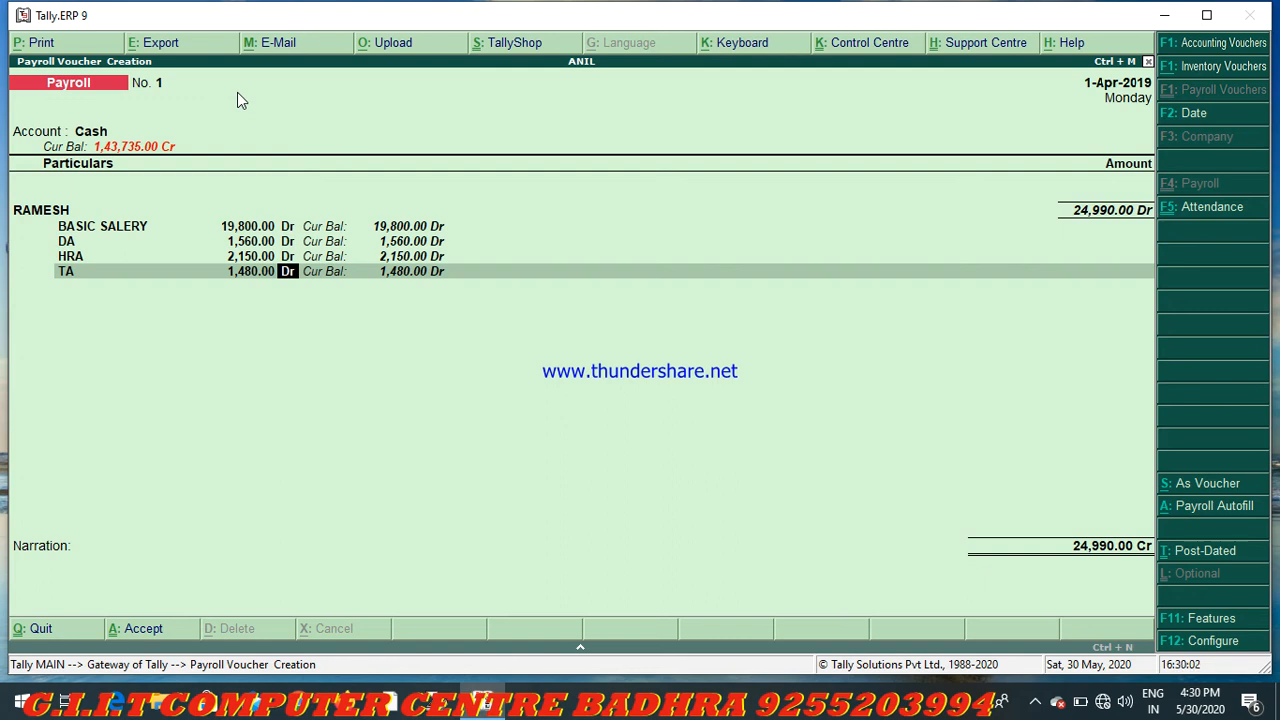
key(Return)
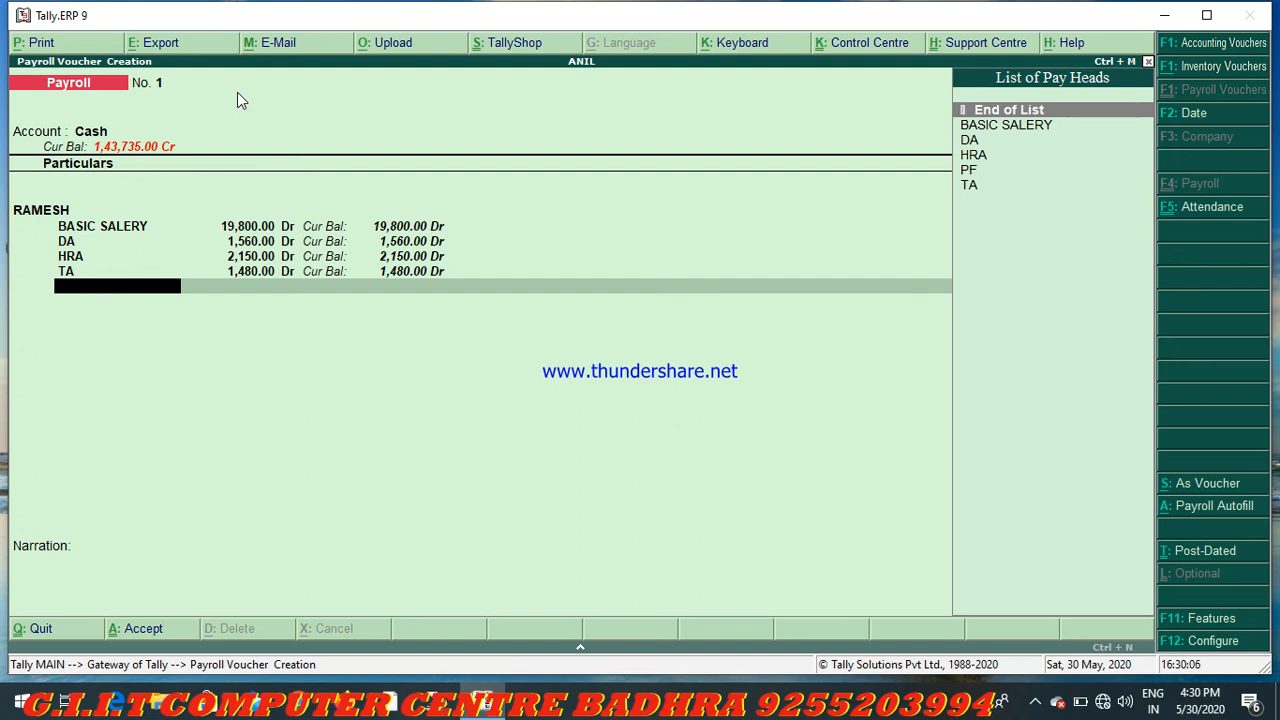
- Add the PF pay head for the first employee and enter 2590 as its amount
key(Down)
key(Down)
key(Down)
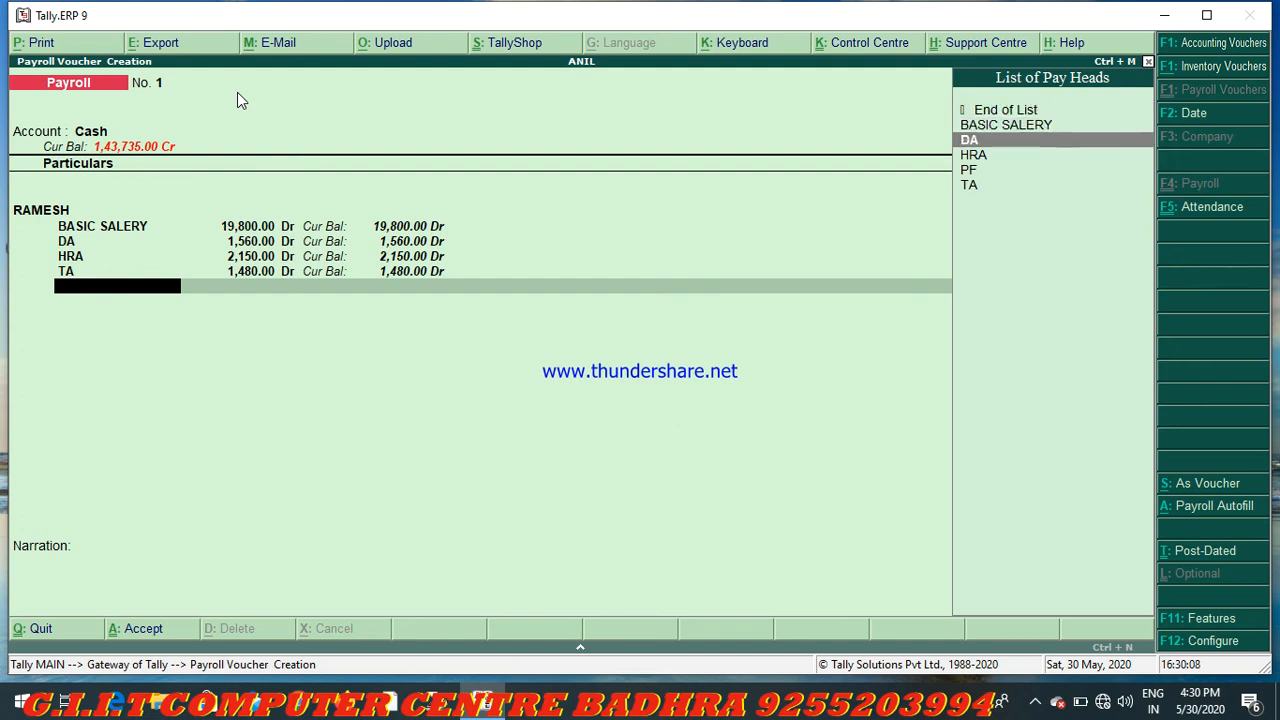
key(Down)
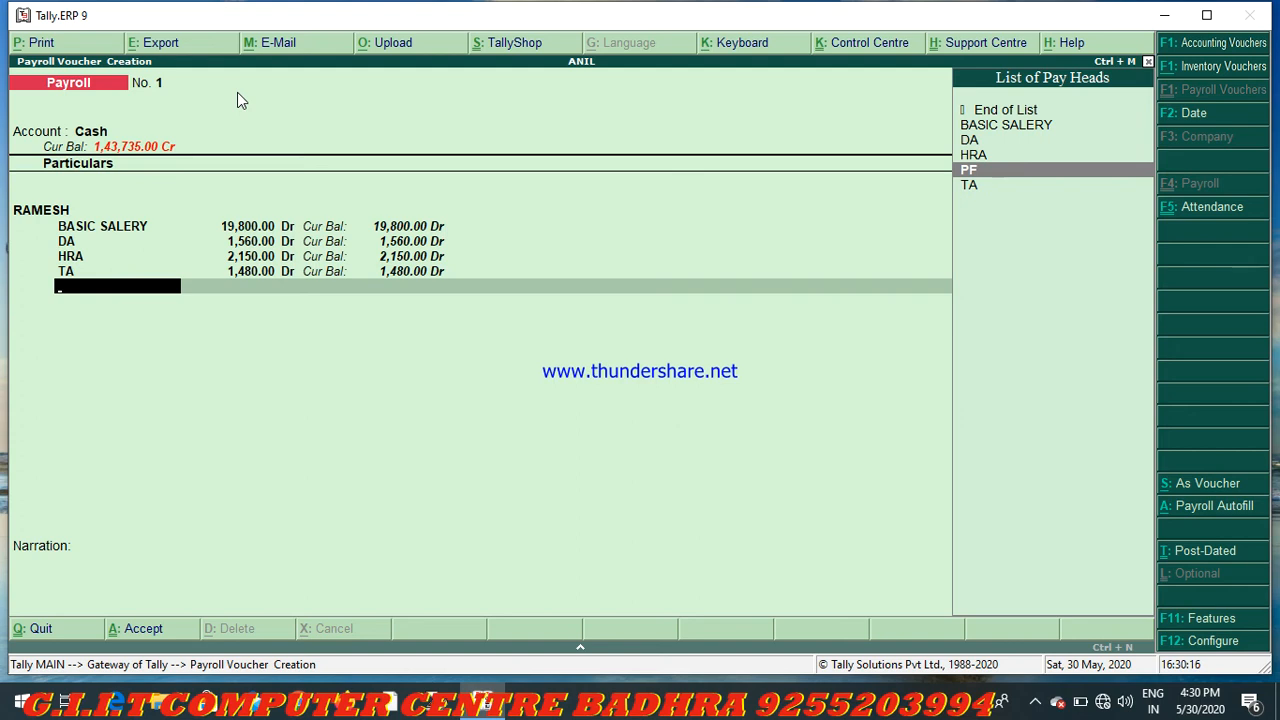
key(Return)
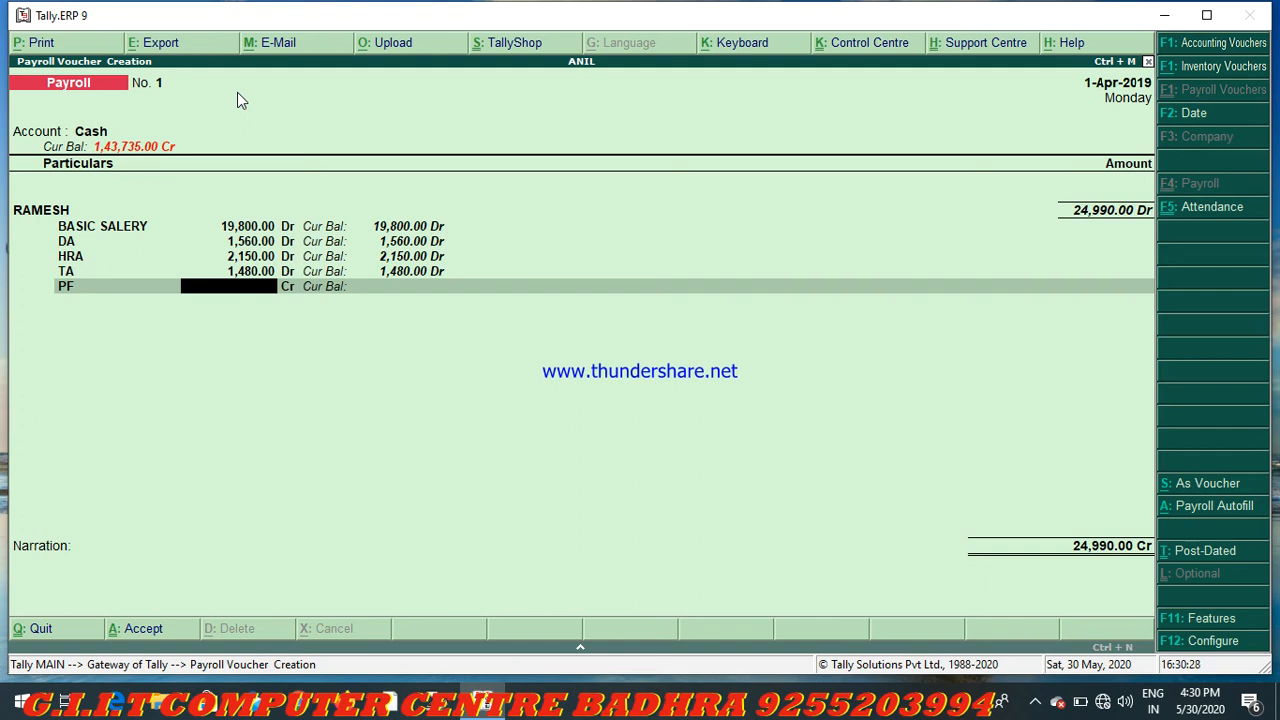
text(2590)
click(995, 247)
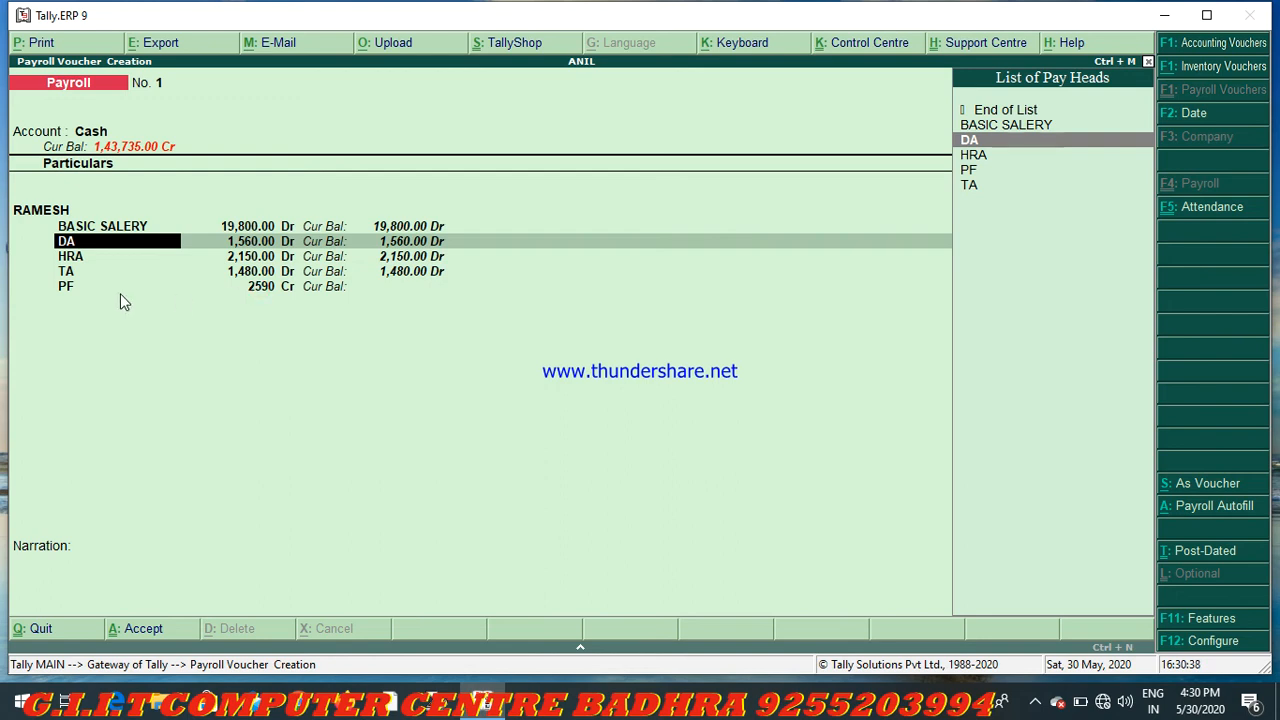
key(Return)
key(Return)
key(Return)
key(Return)
key(Return)
key(Return)
key(Return)
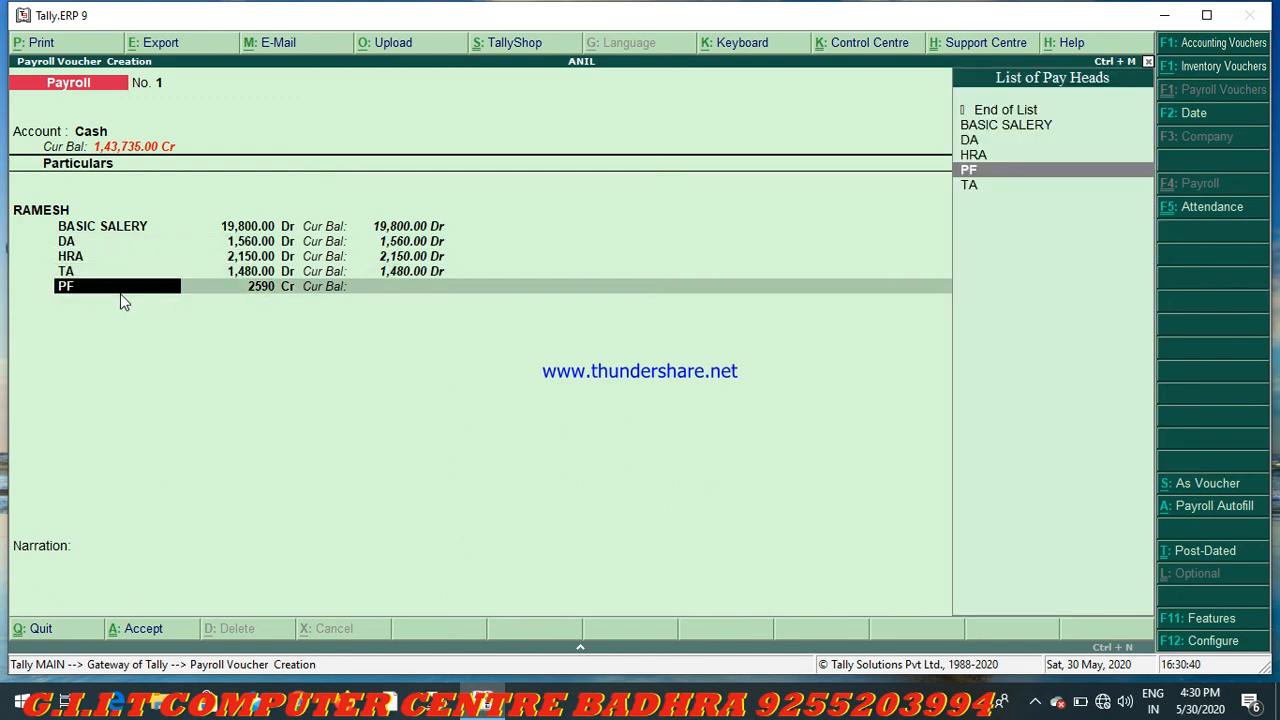
key(Return)
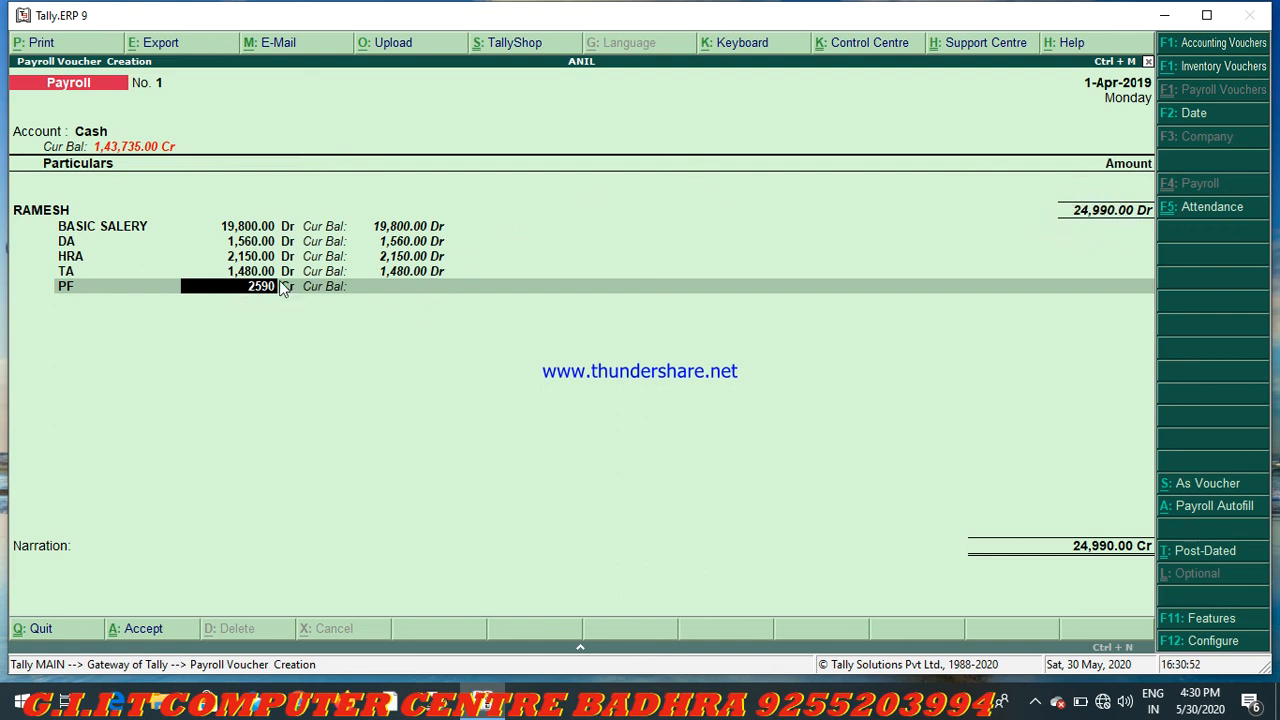
- Accept the PF amount as Cr and end the first employee's list of pay heads
key(Return)
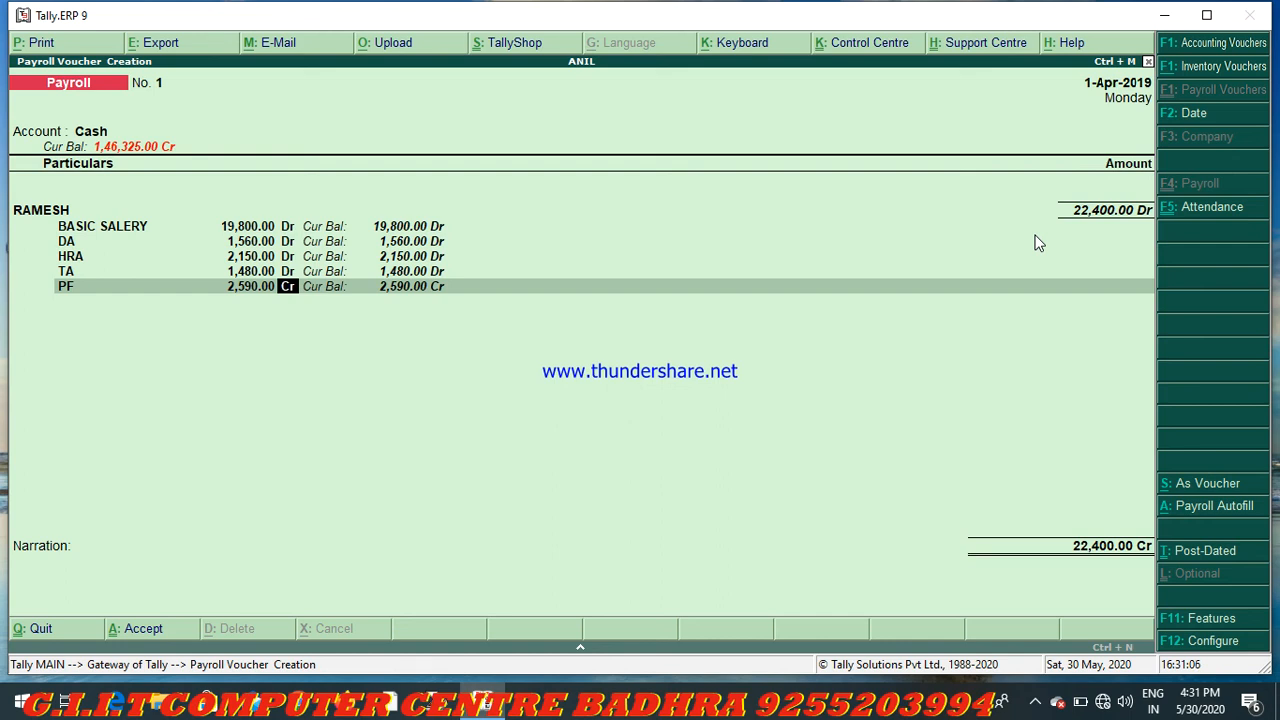
key(Return)
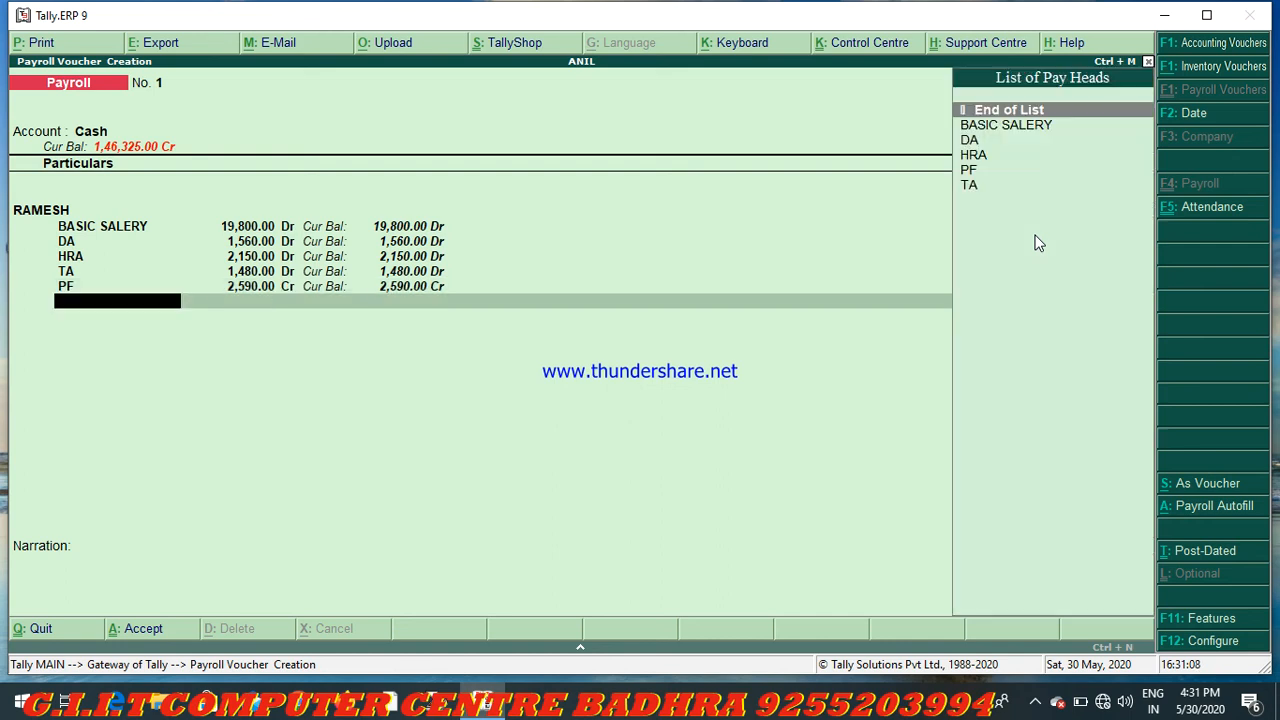
key(Return)
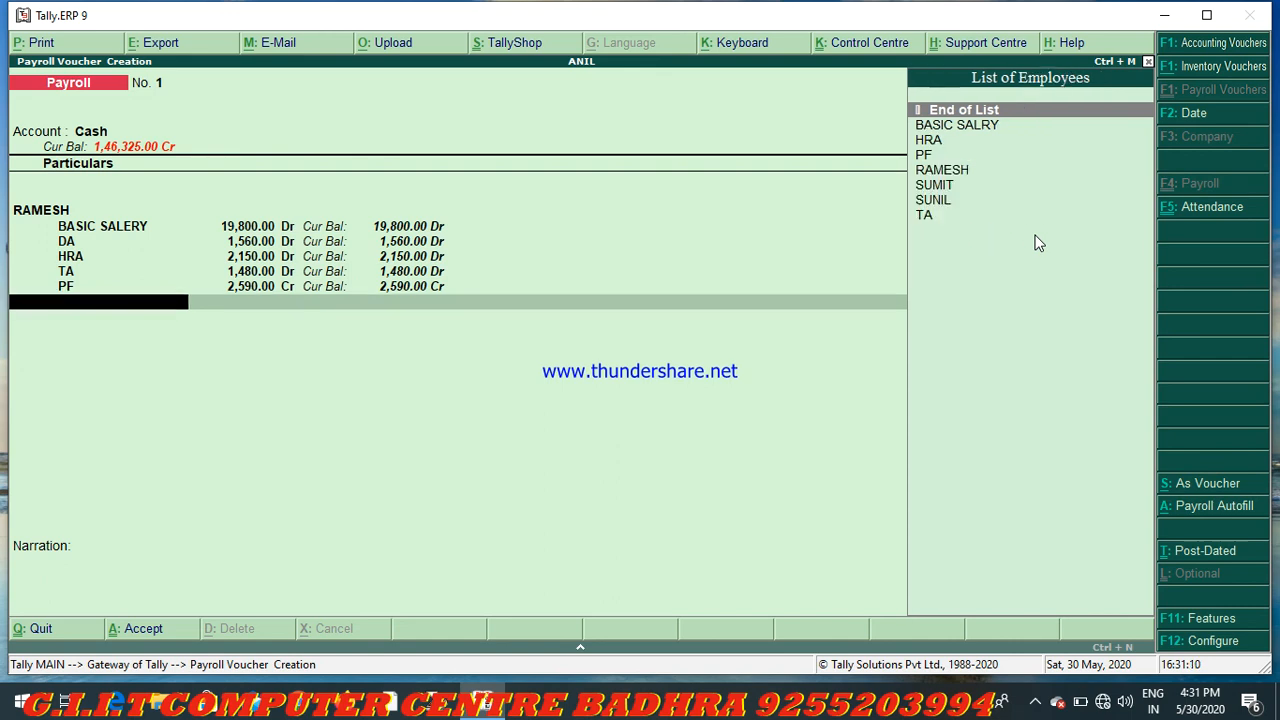
- Add the employee listed directly after the first one, with a BASIC SALERY of 21000 Dr
key(Down)
key(Down)
key(Down)
key(Down)
key(Down)
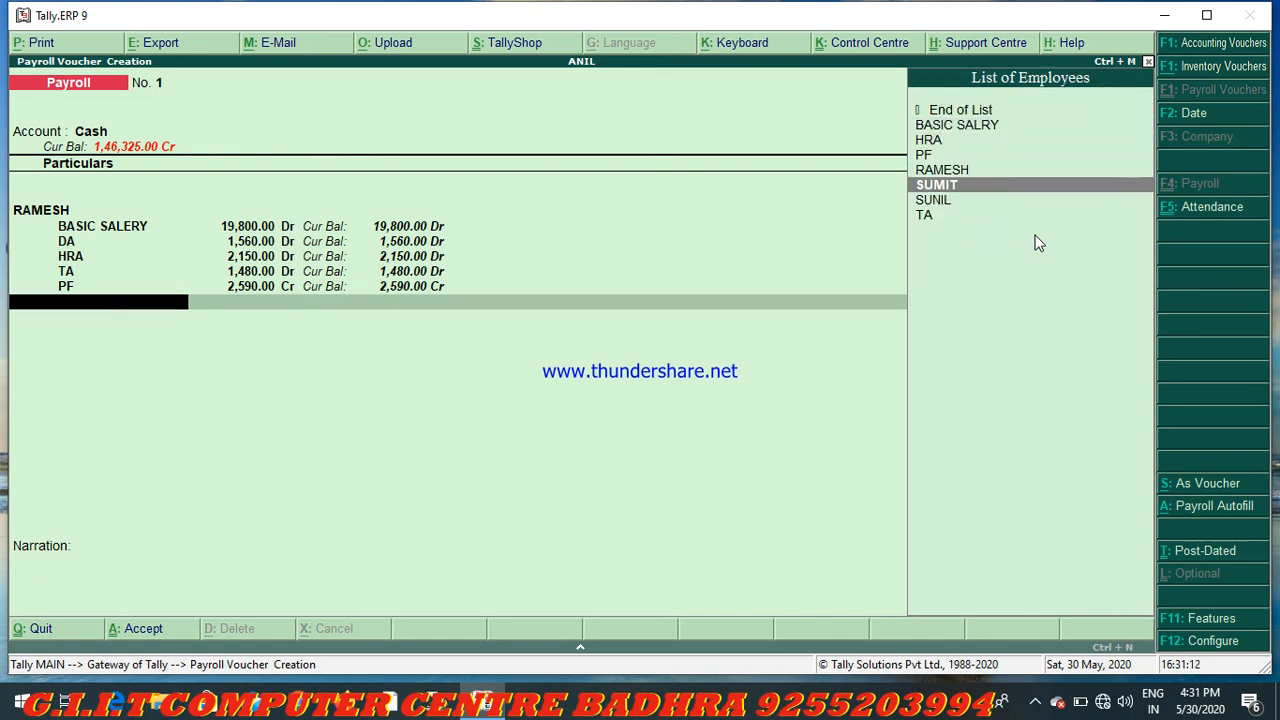
key(Return)
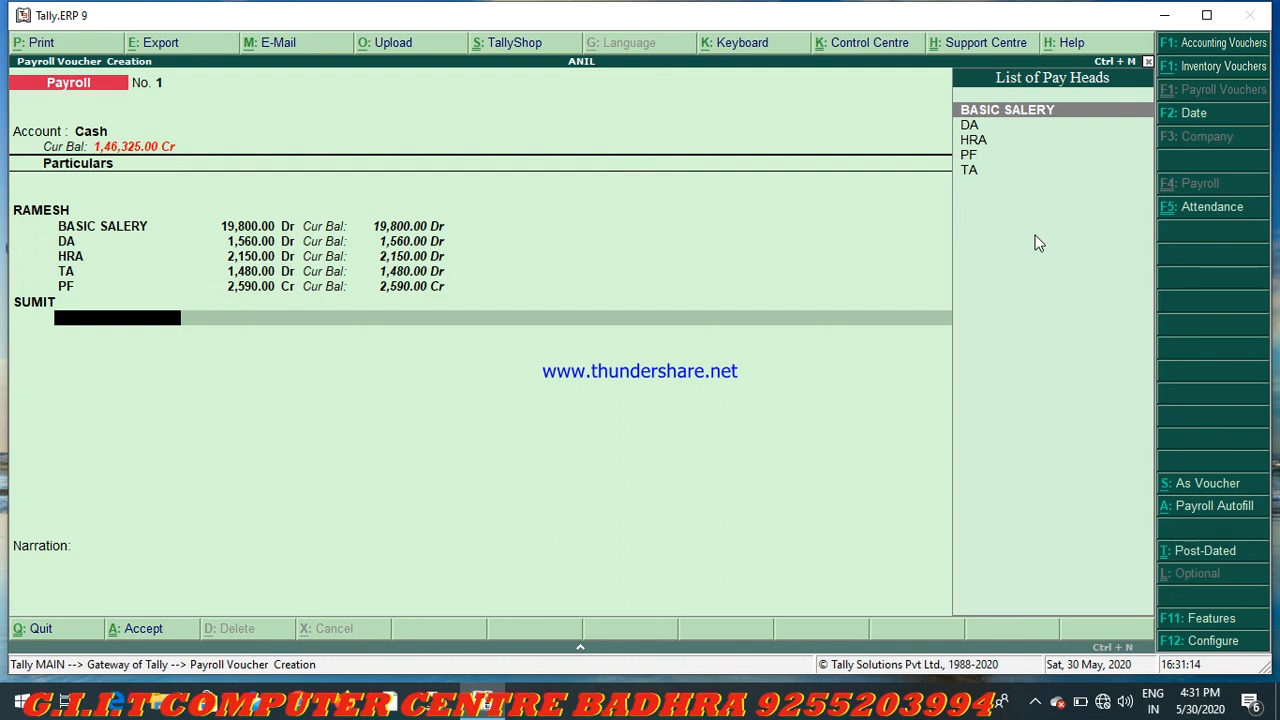
key(Return)
text(21000)
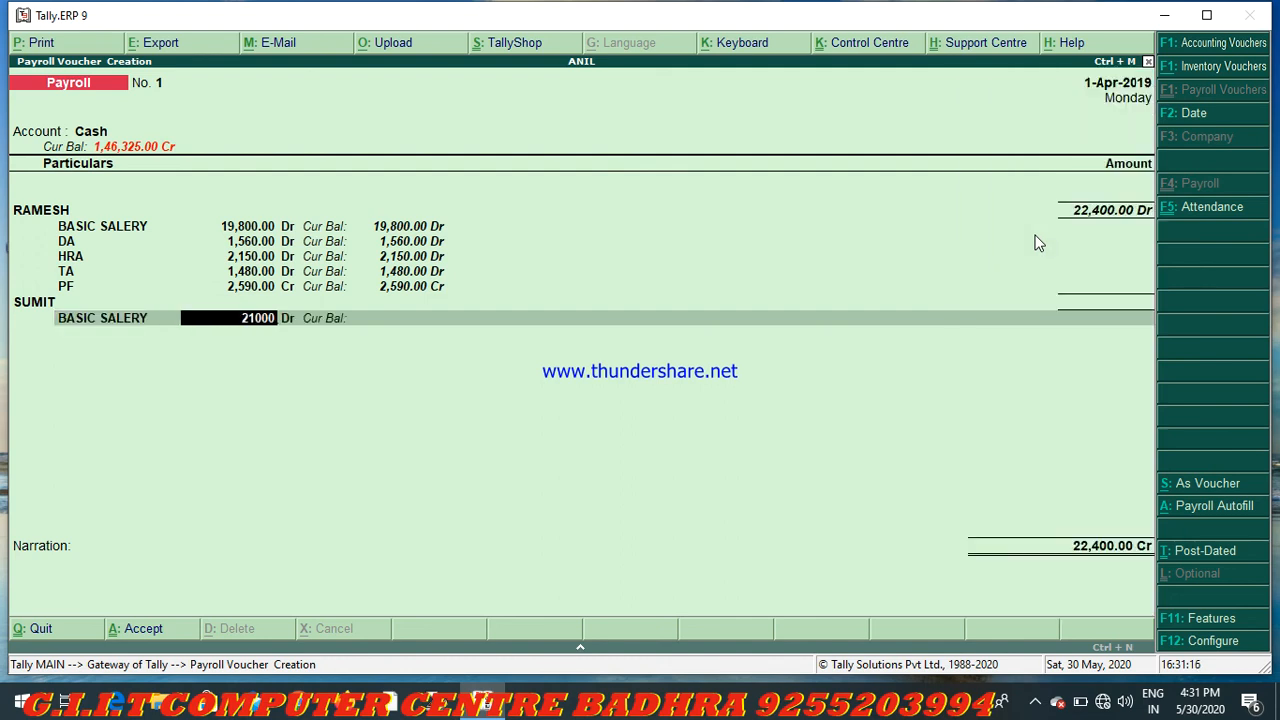
key(Return)
key(Return)
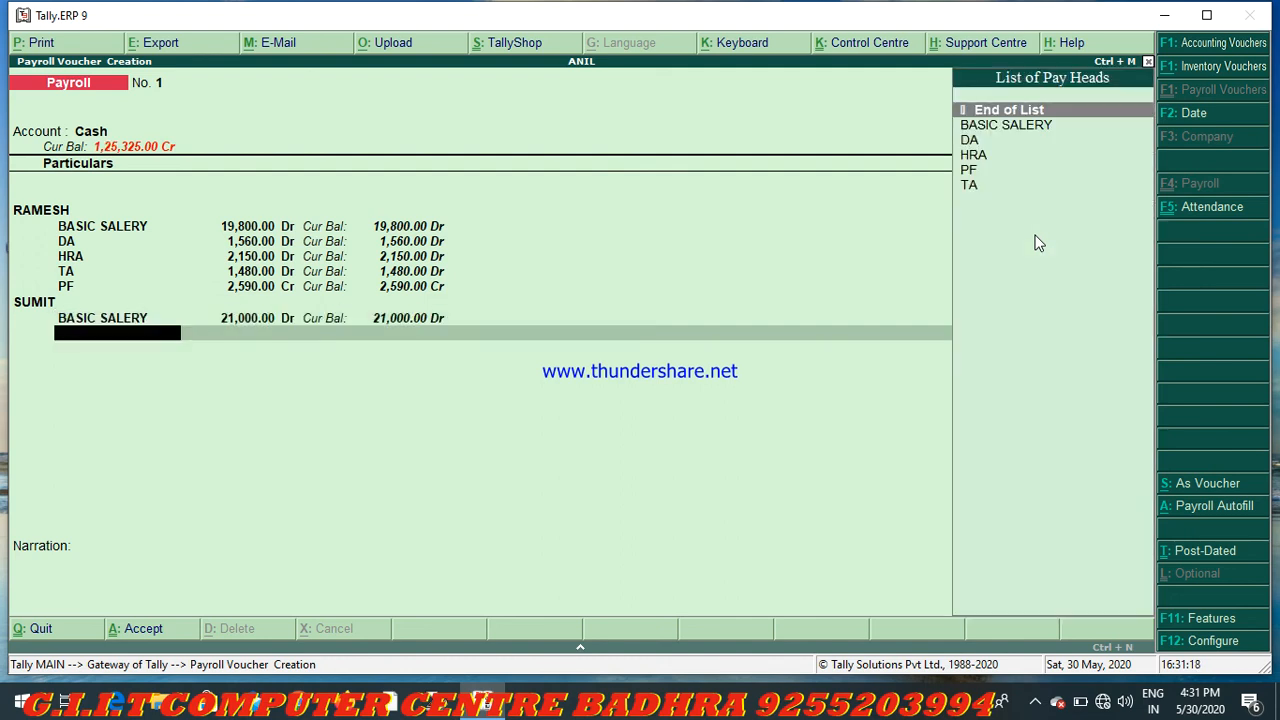
- Add the DA pay head with an amount of 2560 Dr for the second employee
key(Down)
key(Down)
key(Return)
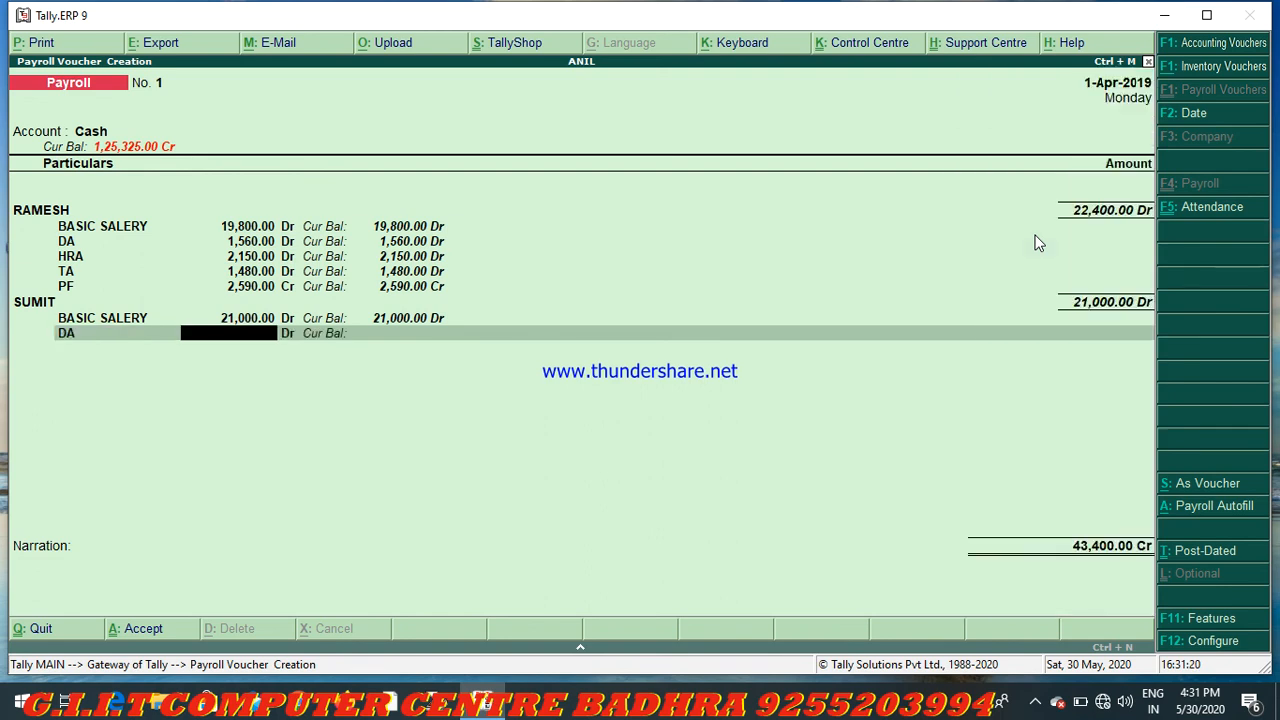
text(2560)
key(Return)
key(Return)
- Add the HRA pay head with an amount of 1980 Dr for the second employee
key(Down)
key(Down)
key(Down)
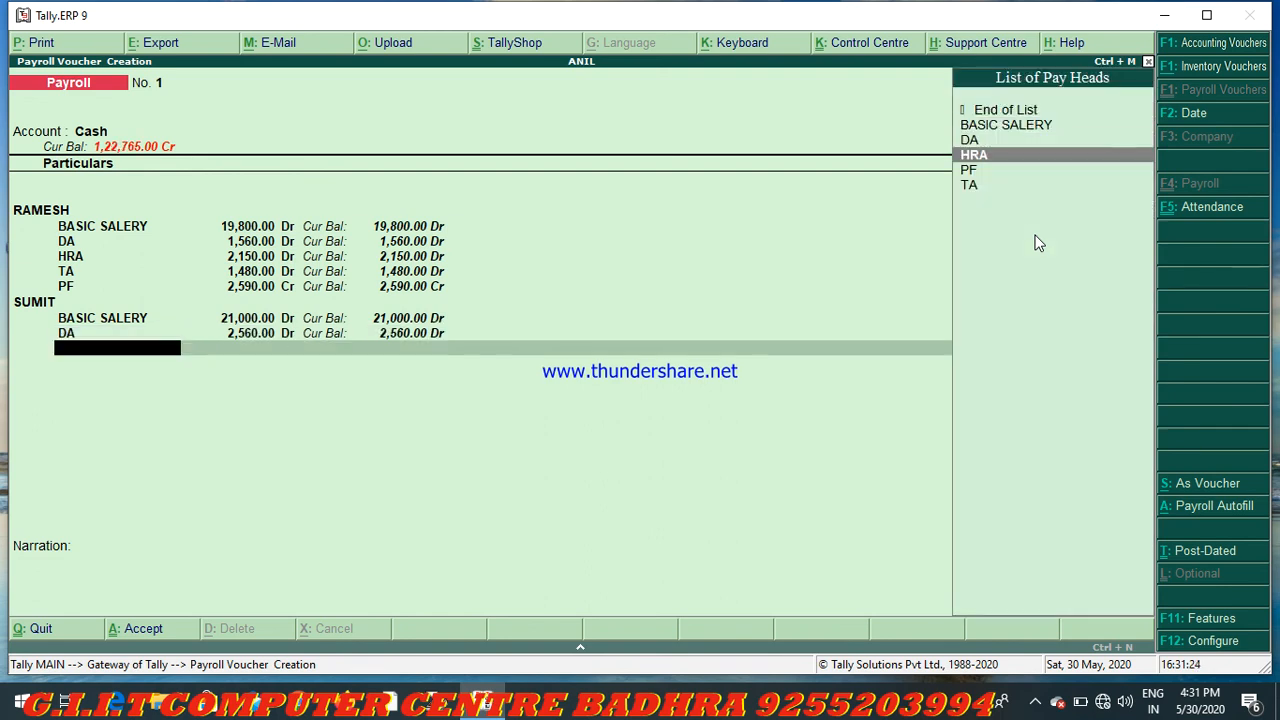
key(Return)
text(1980)
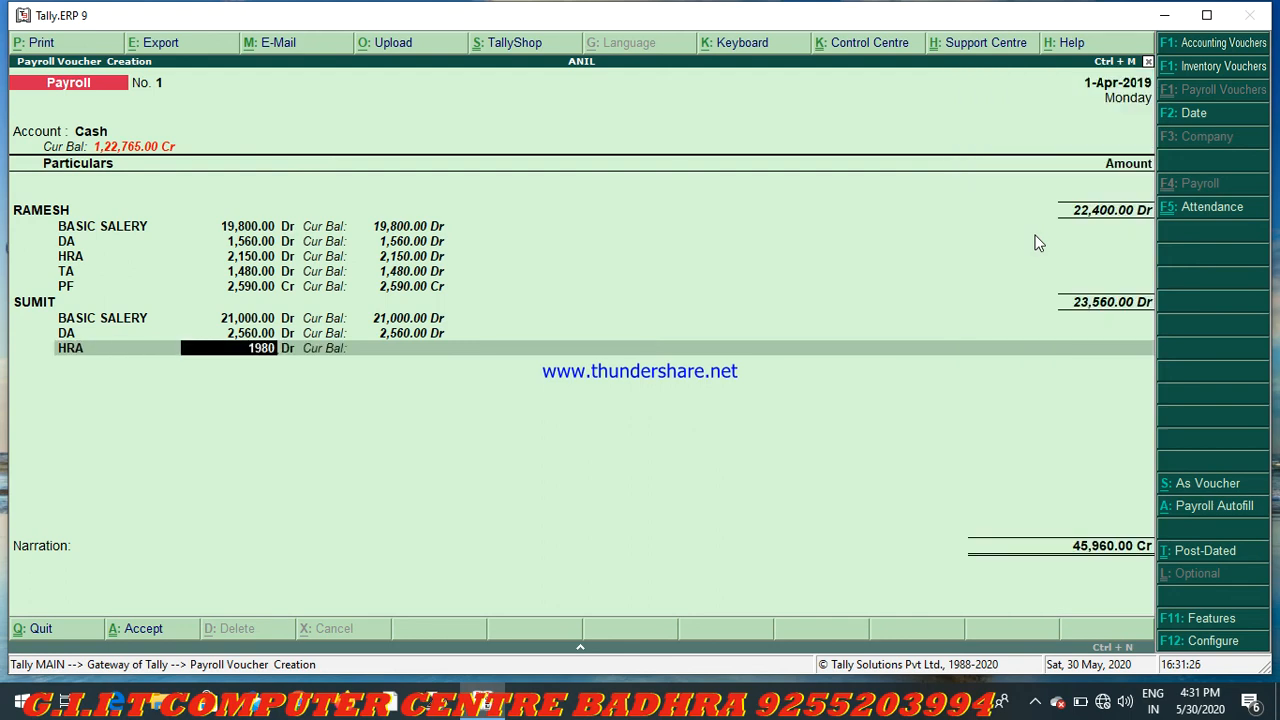
key(Return)
- Add the TA pay head with an amount of 1790 Dr for the second employee
key(Down)
key(Down)
key(Down)
key(Down)
key(Down)
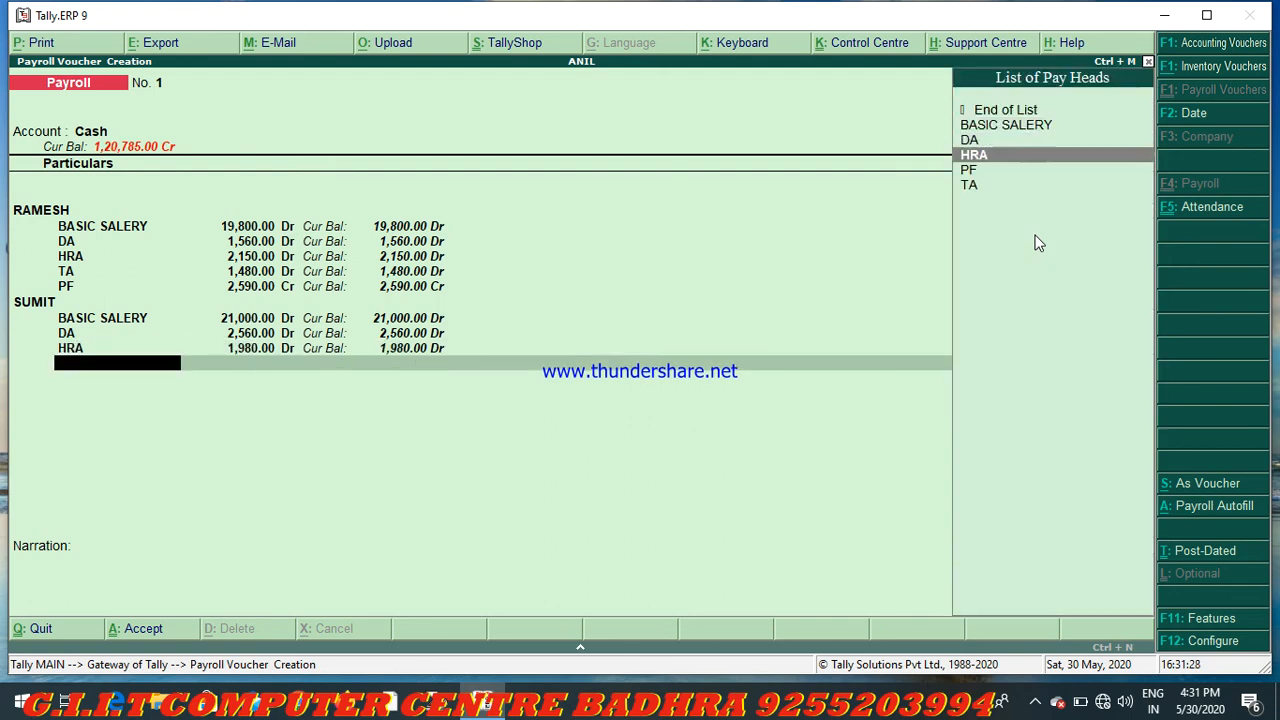
key(Return)
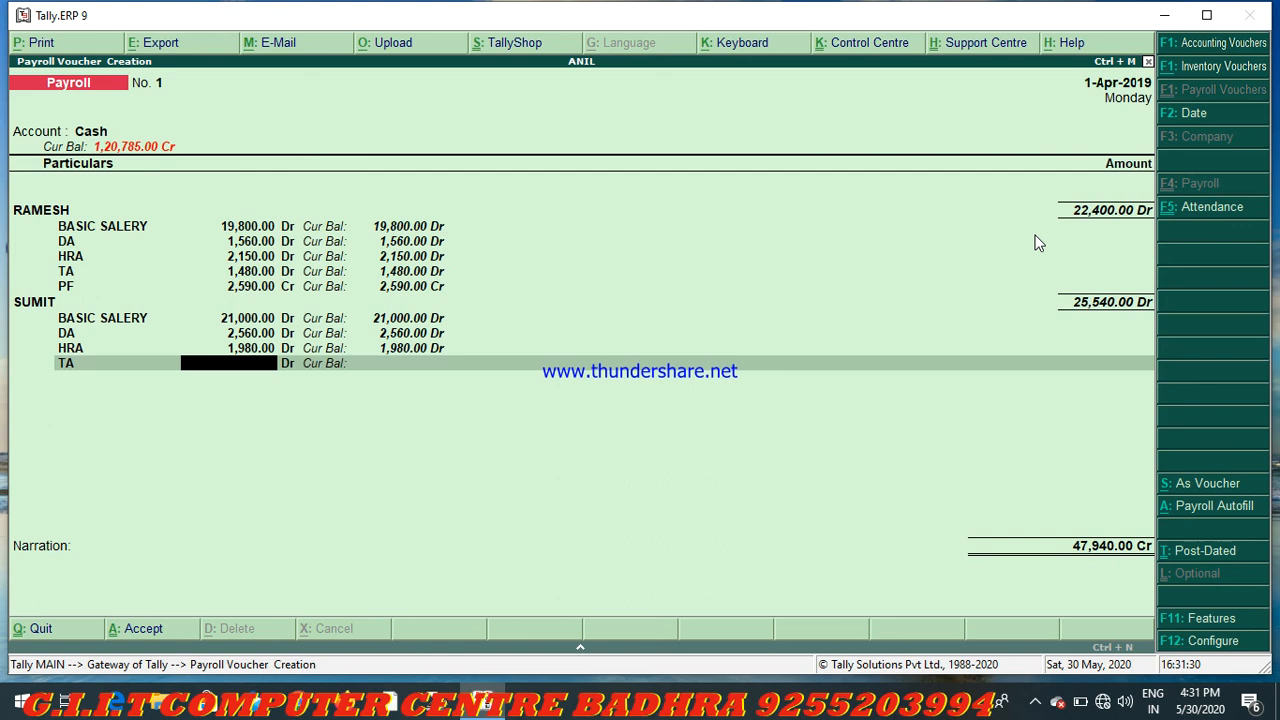
text(1790)
key(Return)
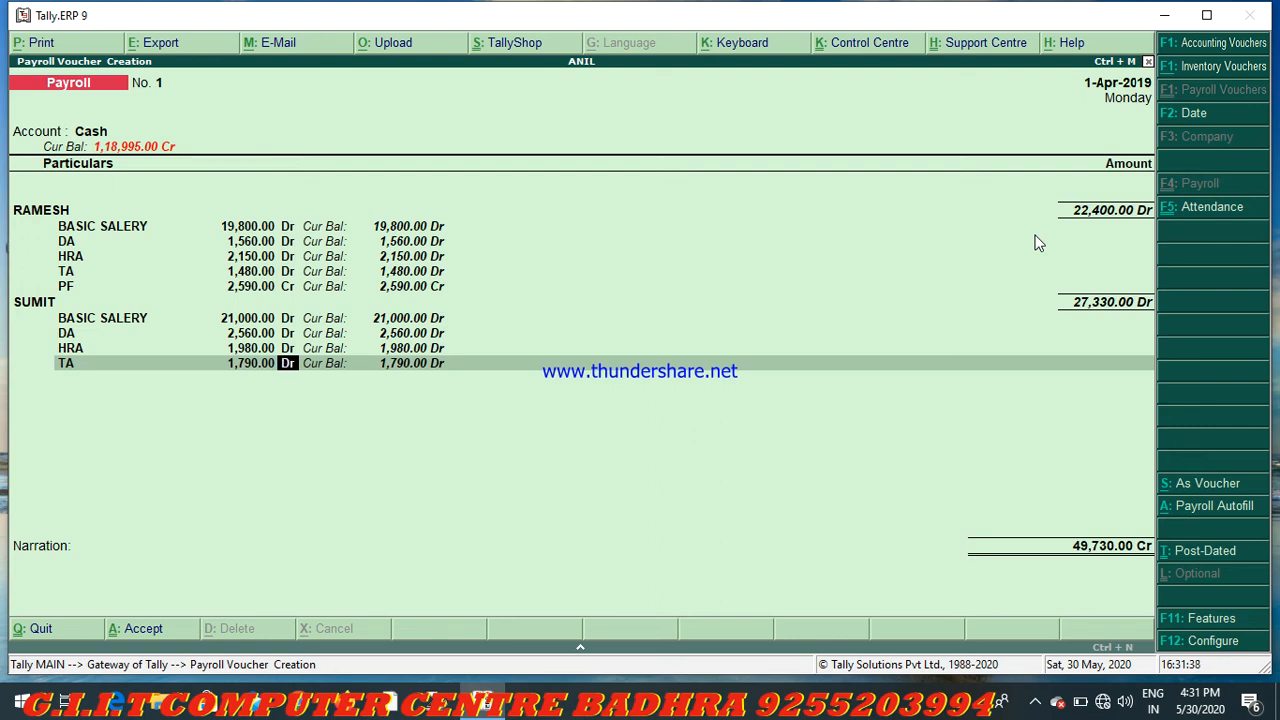
key(Return)
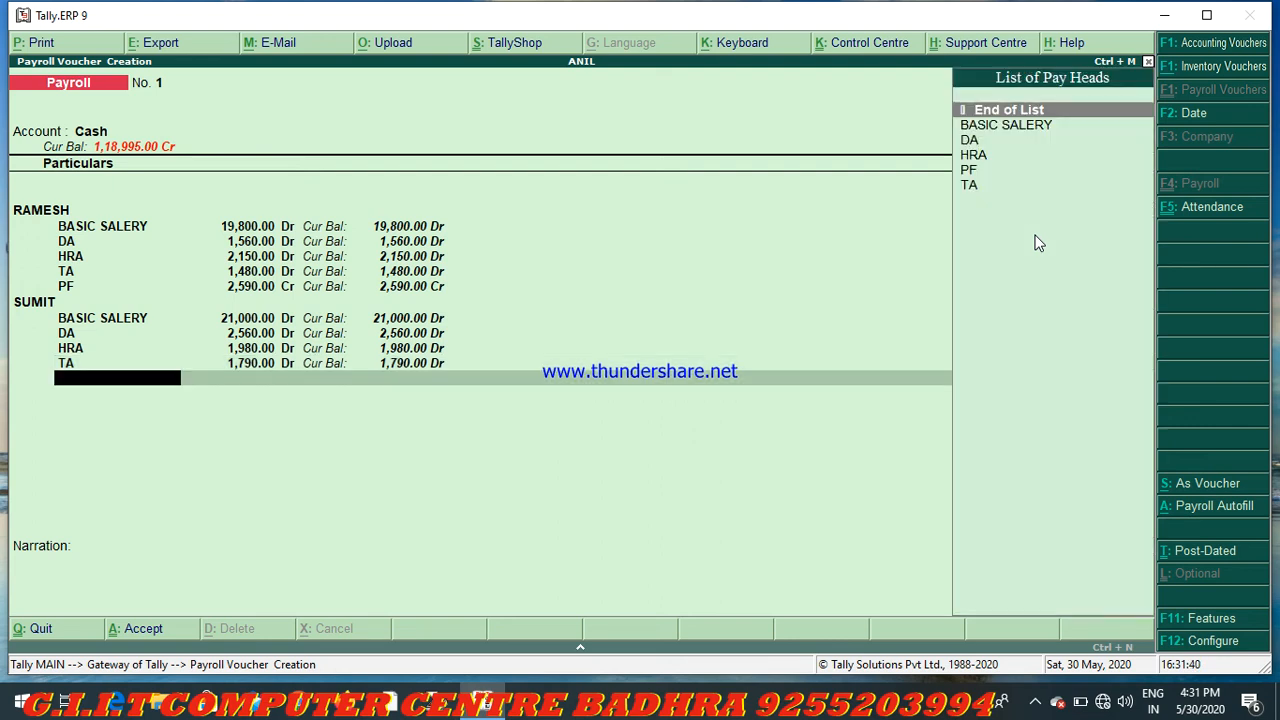
- Add the PF pay head with an amount of 2980 Cr for the second employee and end that employee's pay heads
key(Down)
key(Down)
key(Down)
key(Down)
key(Return)
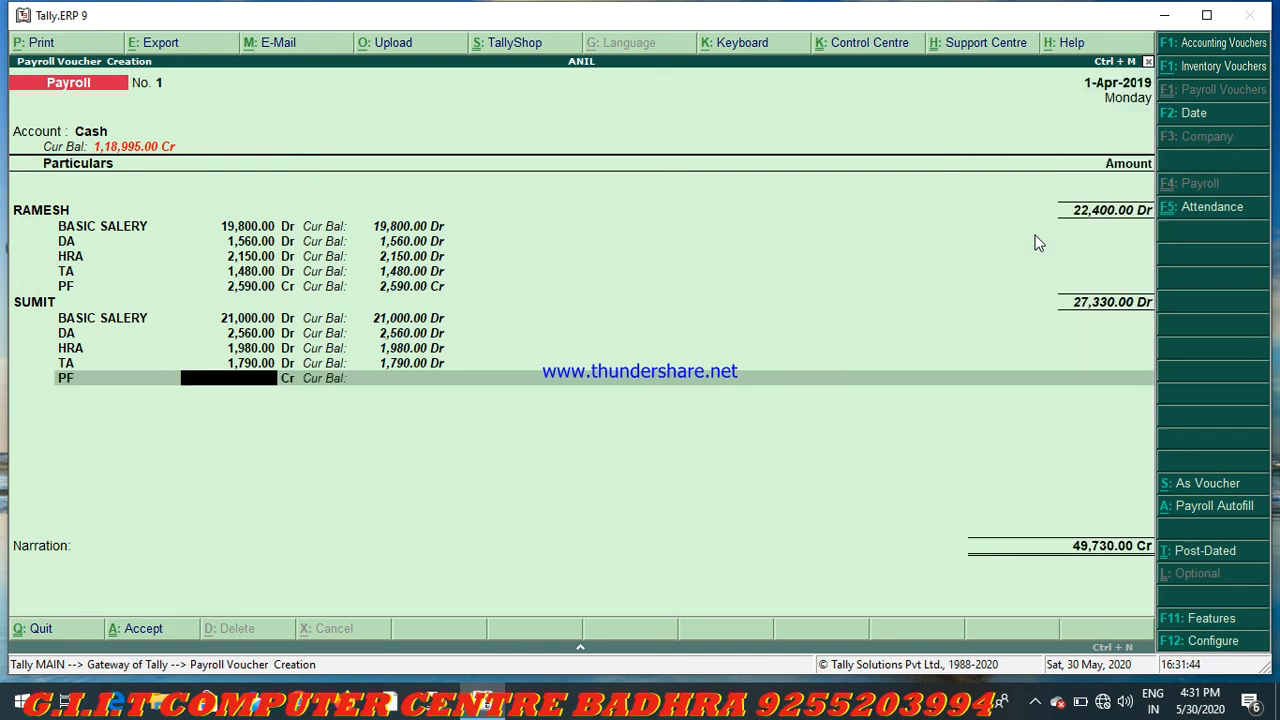
text(2980)
key(Return)
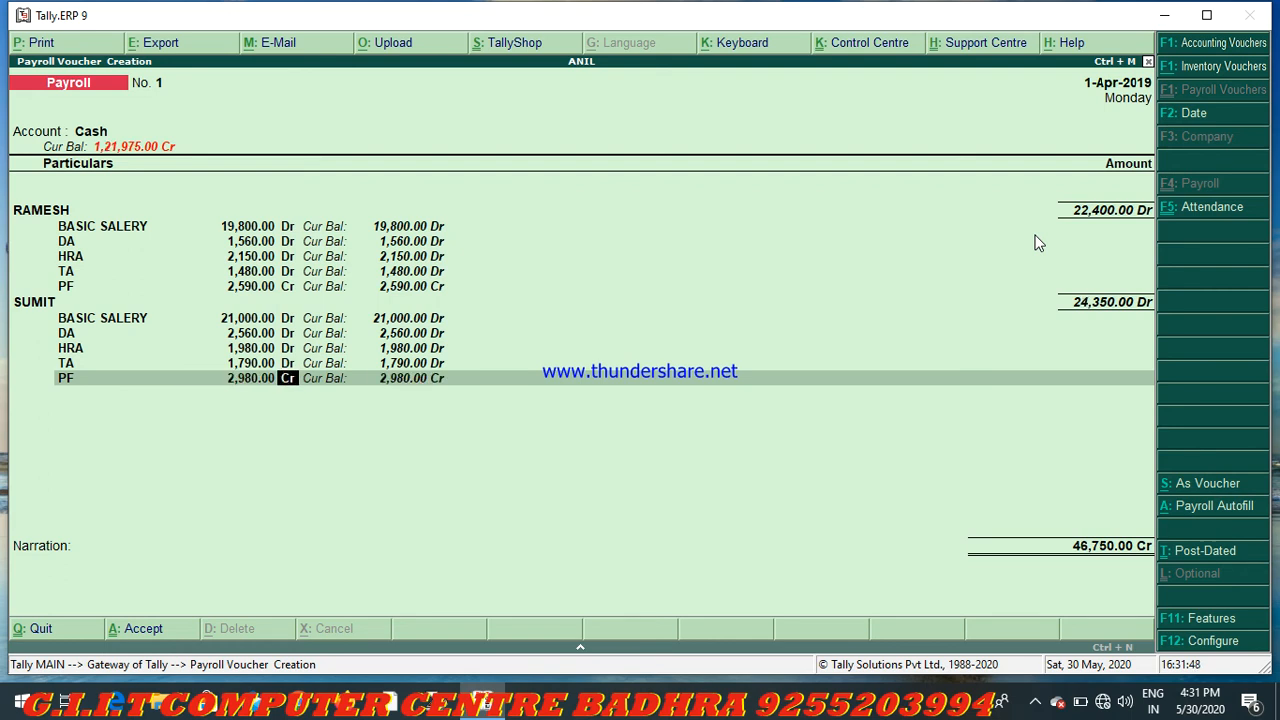
click(1037, 243)
key(Return)
- Add the employee listed directly after the second one, with a BASIC SALERY of 23600 Dr
key(Down)
key(Down)
key(Down)
key(Down)
key(Down)
key(Down)
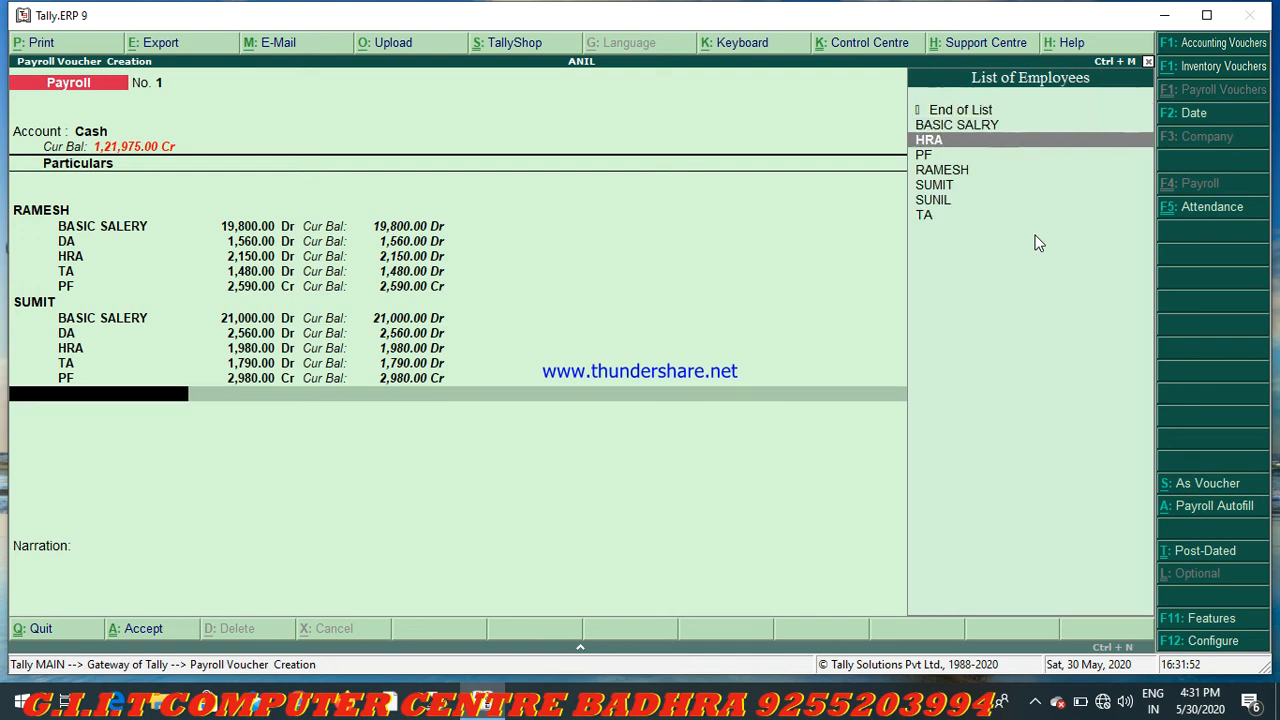
key(Return)
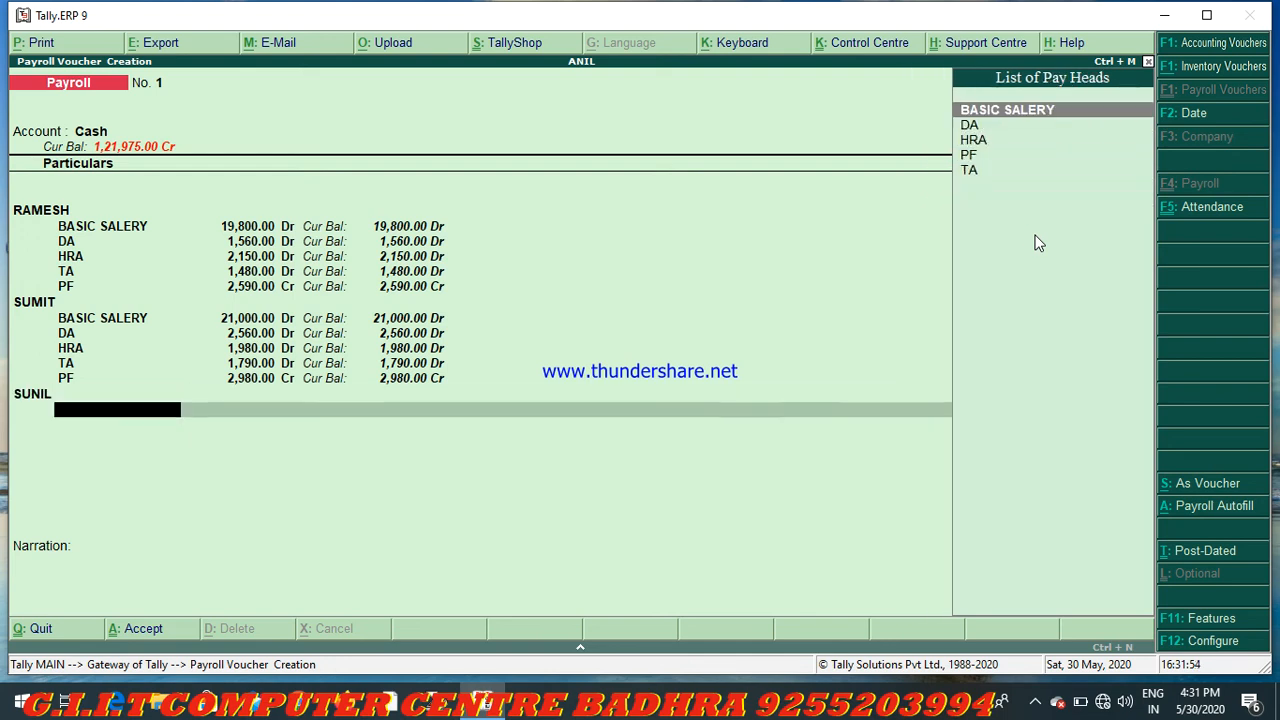
key(space)
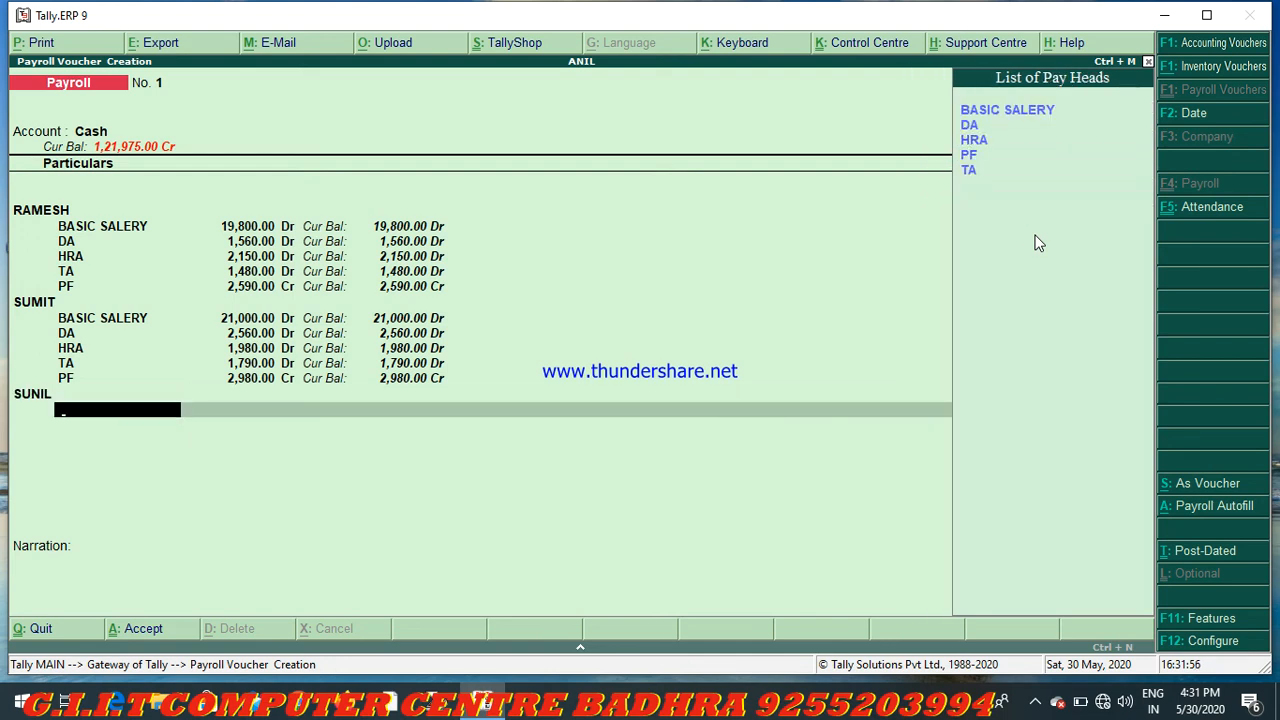
key(Return)
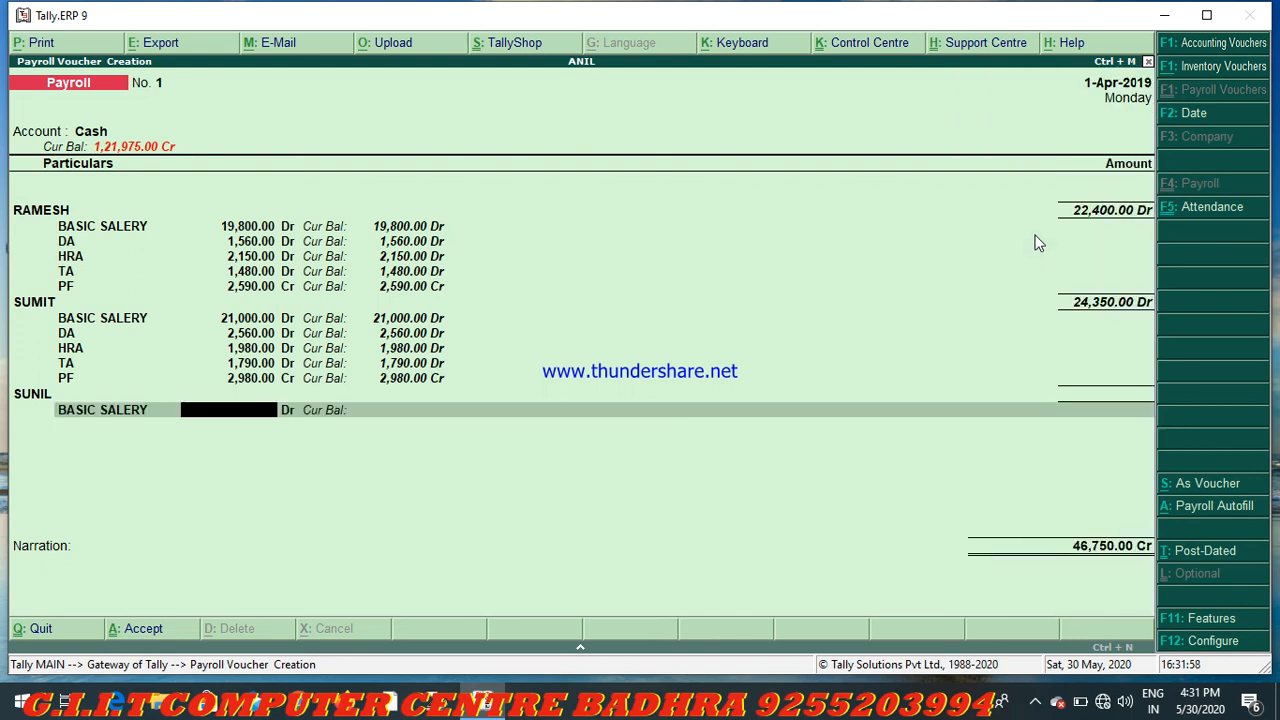
text(23600)
key(Return)
key(Return)
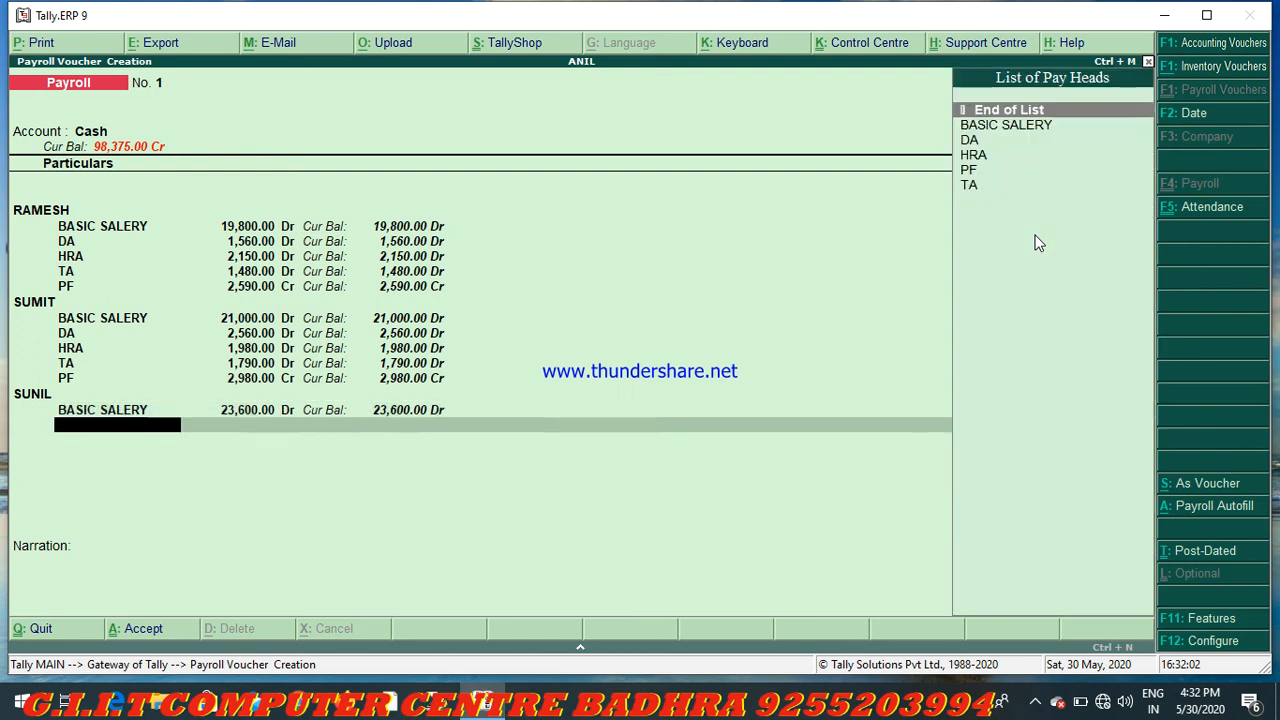
- Add the DA pay head with an amount of 1590 Dr for the third employee
key(Down)
key(Down)
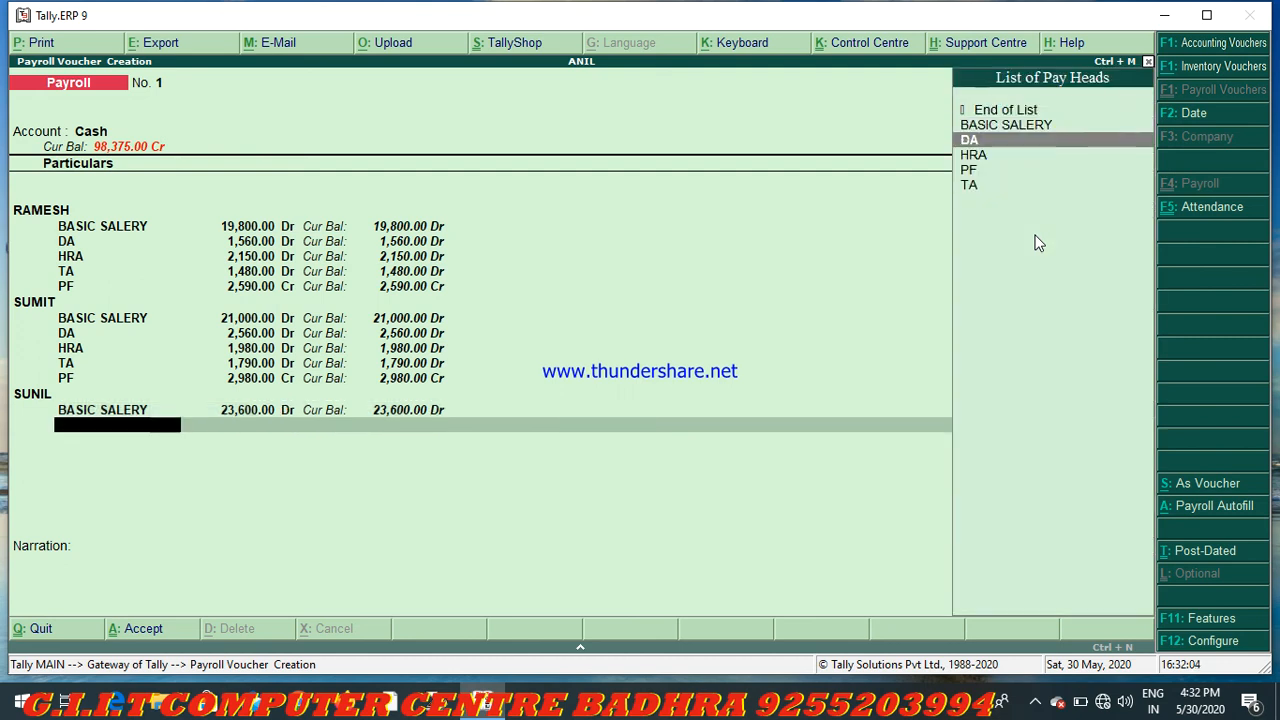
key(Return)
text(1590)
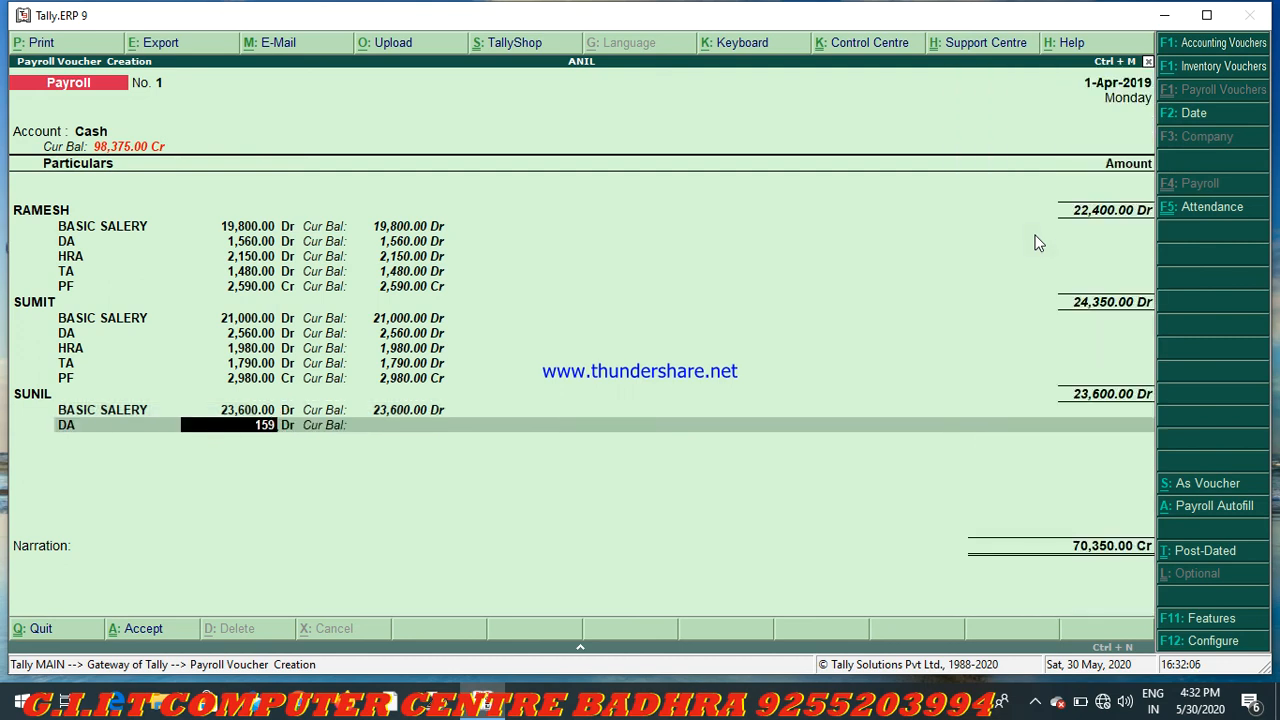
key(Return)
key(Return)
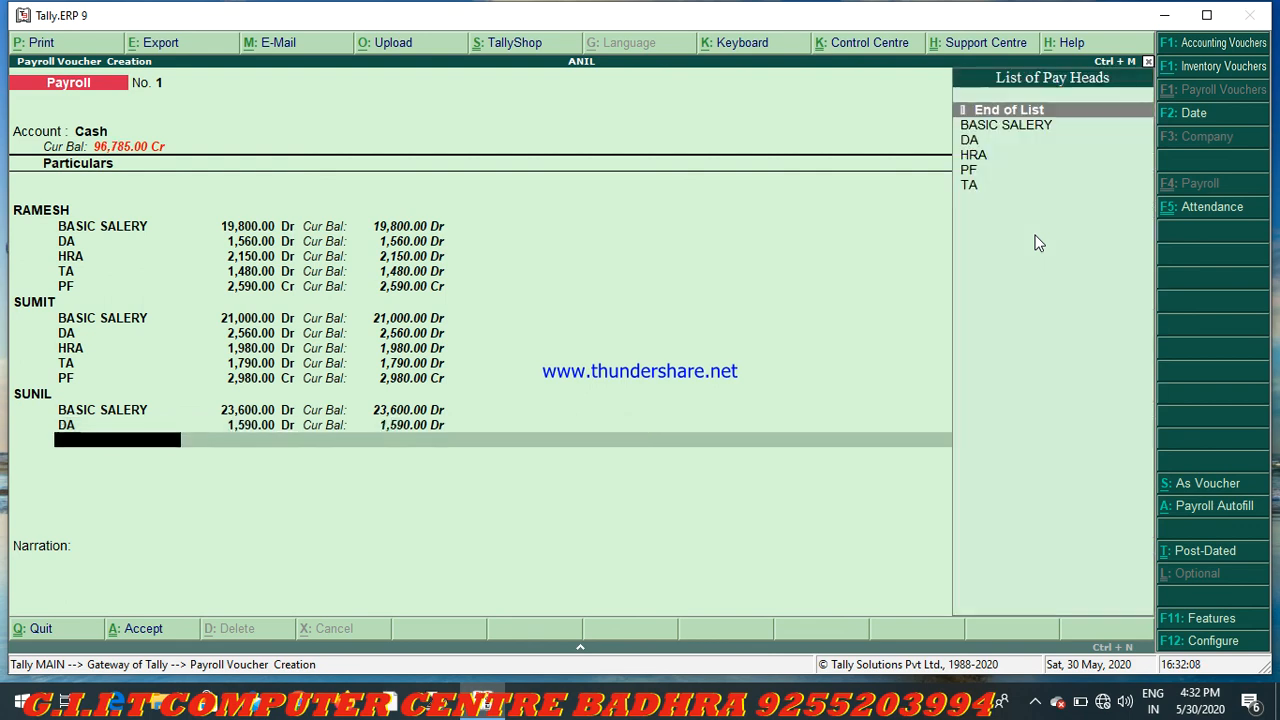
- Add the HRA pay head with an amount of 2690 Dr for the third employee
key(Down)
key(Down)
key(Down)
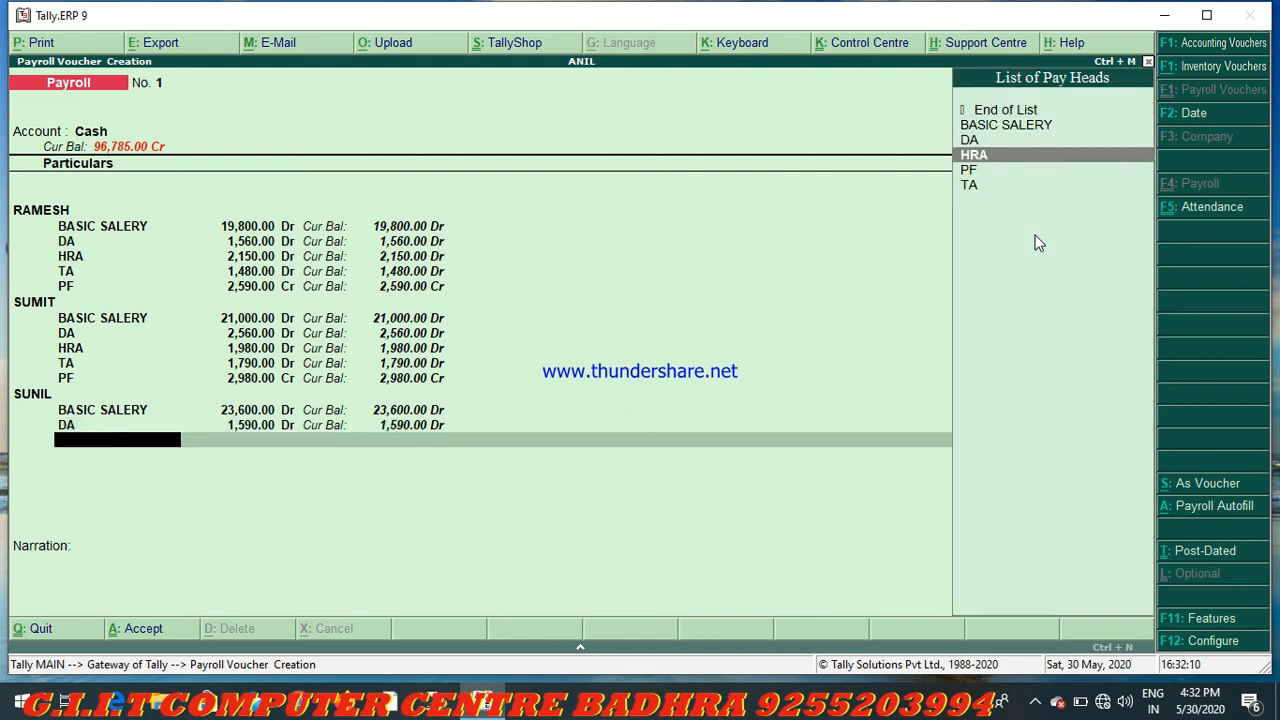
key(Return)
text(2690)
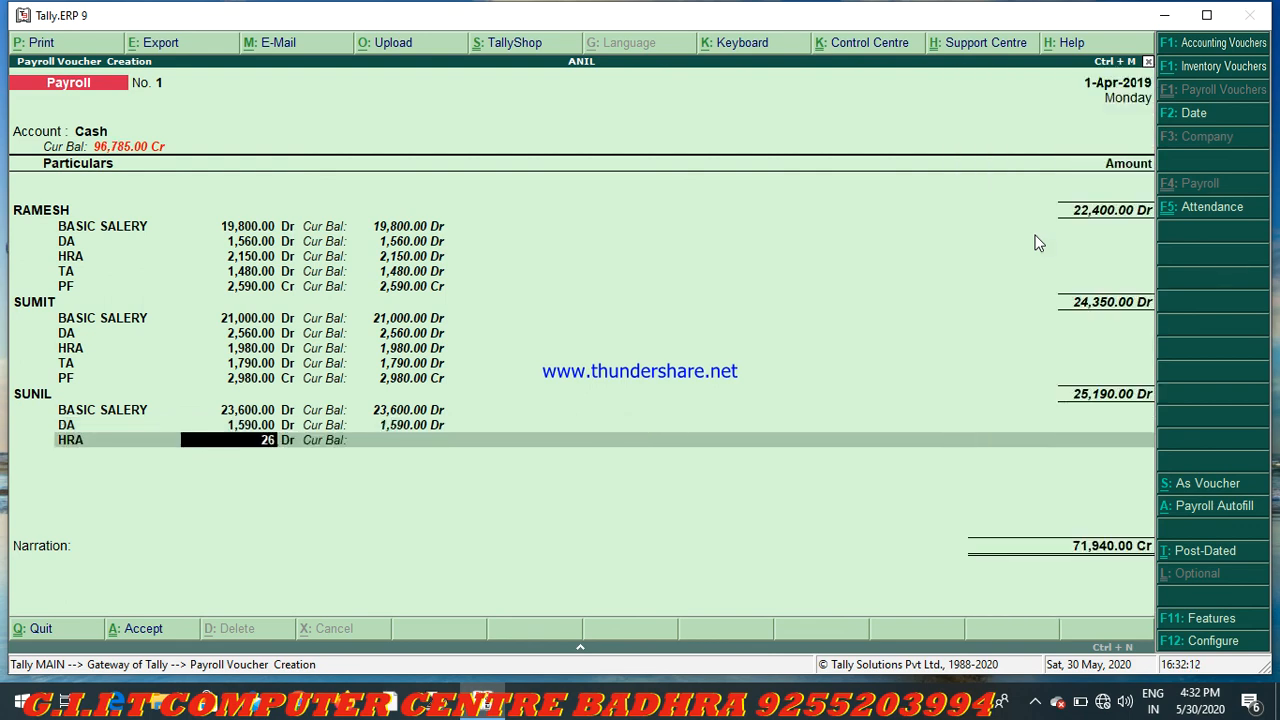
key(Return)
key(Return)
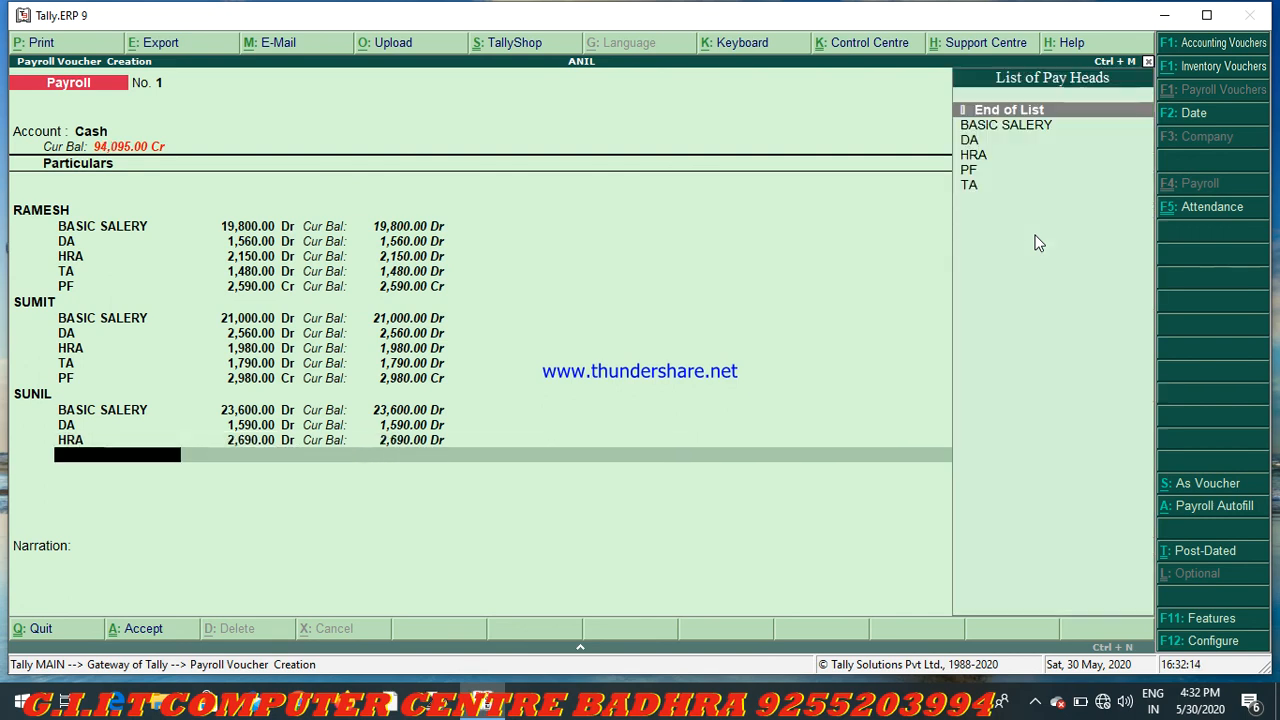
- Add the TA pay head with an amount of 3560 Dr for the third employee
key(Down)
key(Down)
key(Down)
key(Down)
key(Down)
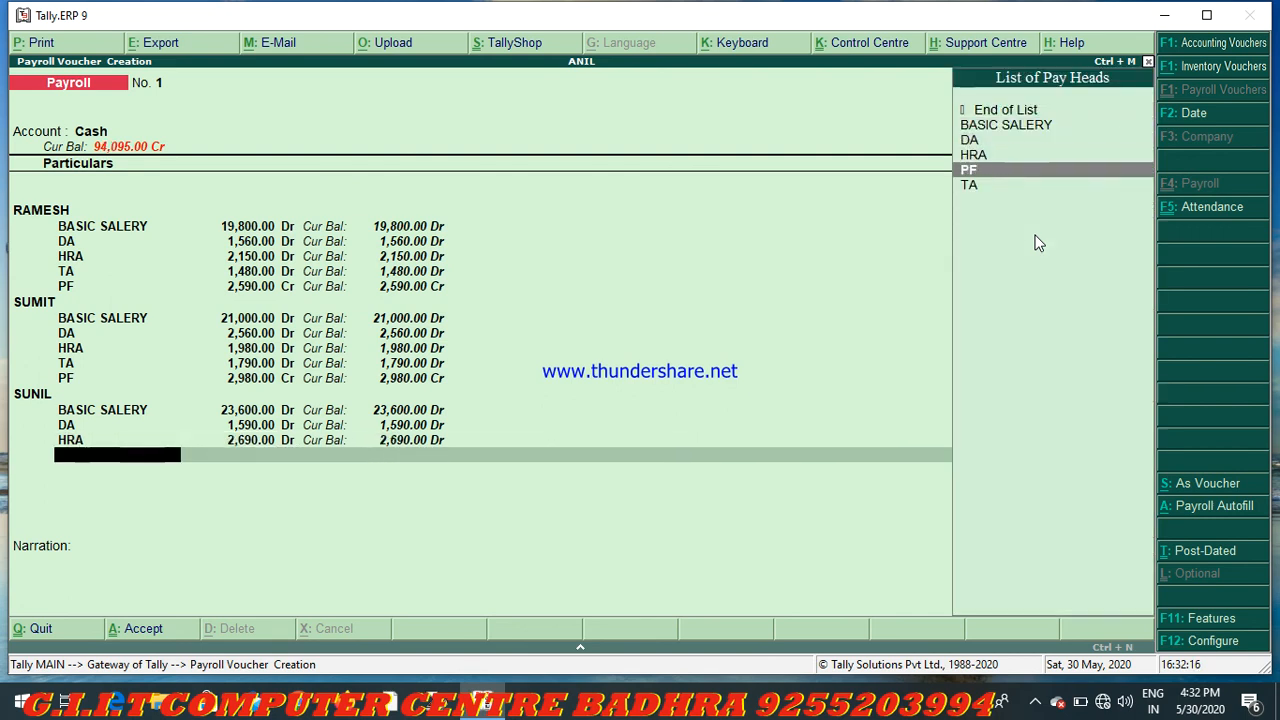
key(Return)
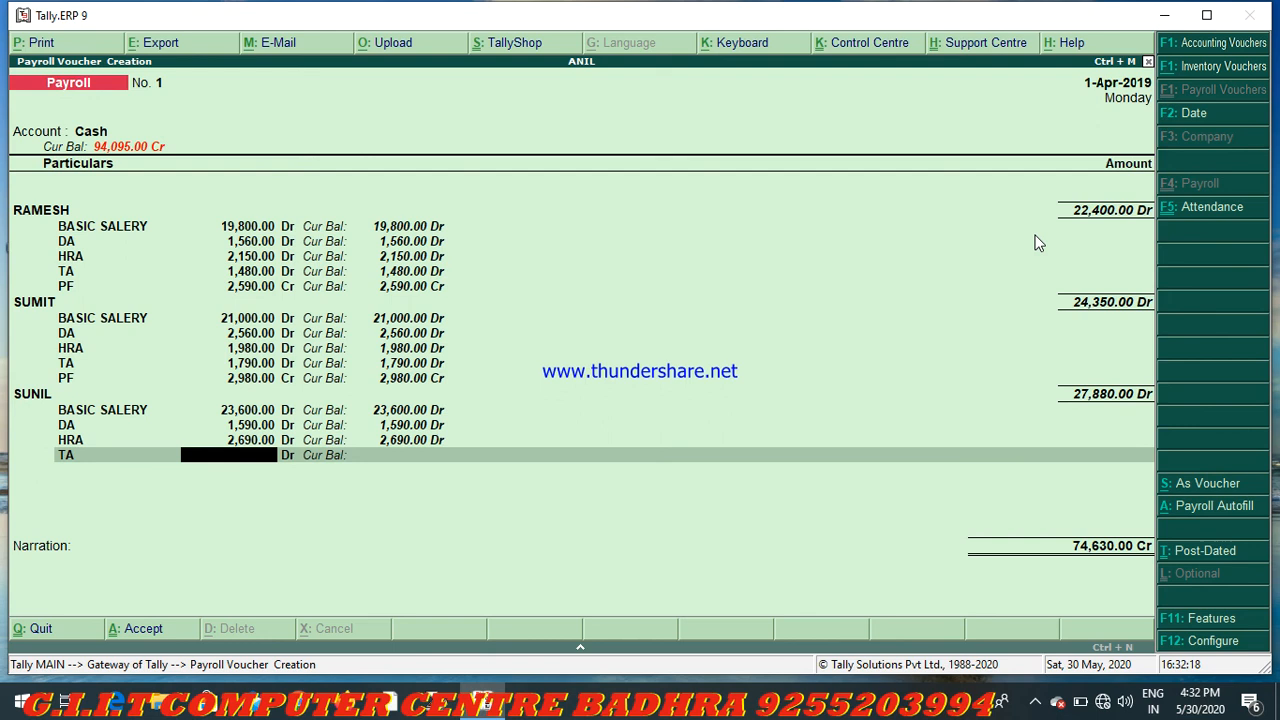
text(3560)
key(Return)
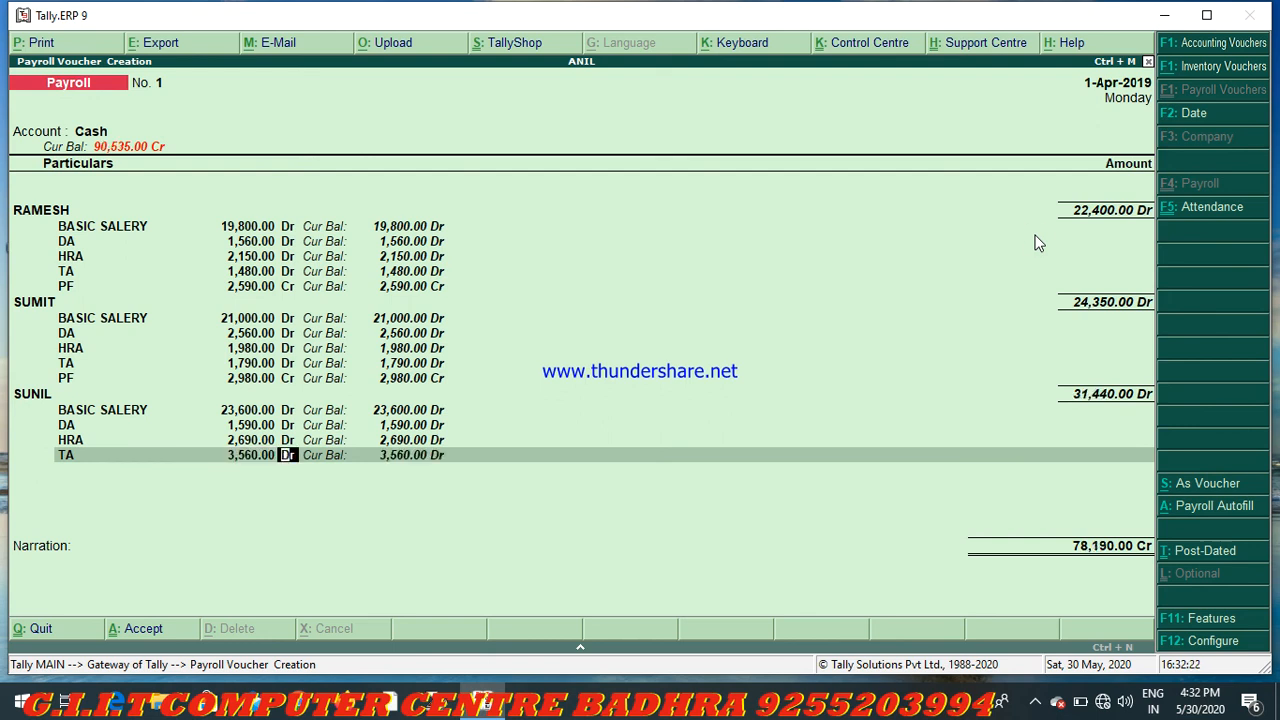
key(Return)
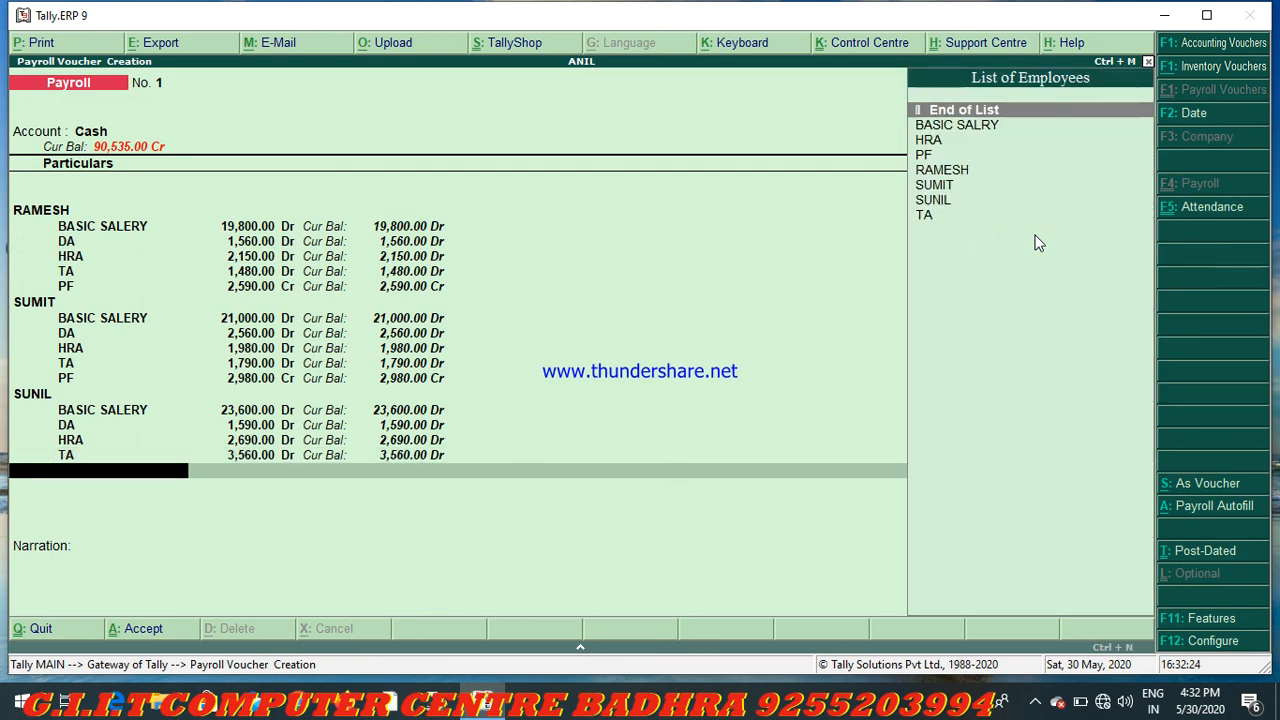
key(BackSpace)
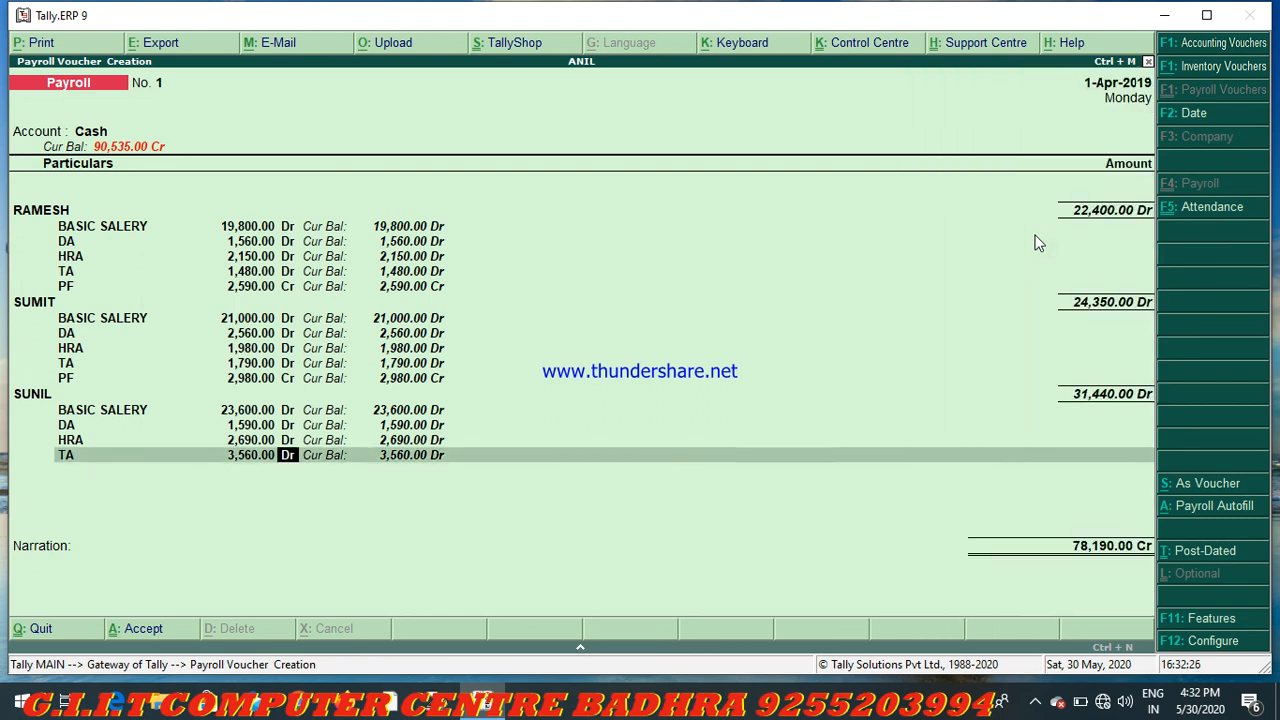
- Add the PF pay head with an amount of 4520 Cr for the third employee
key(Return)
key(Down)
key(Down)
key(Down)
key(Down)
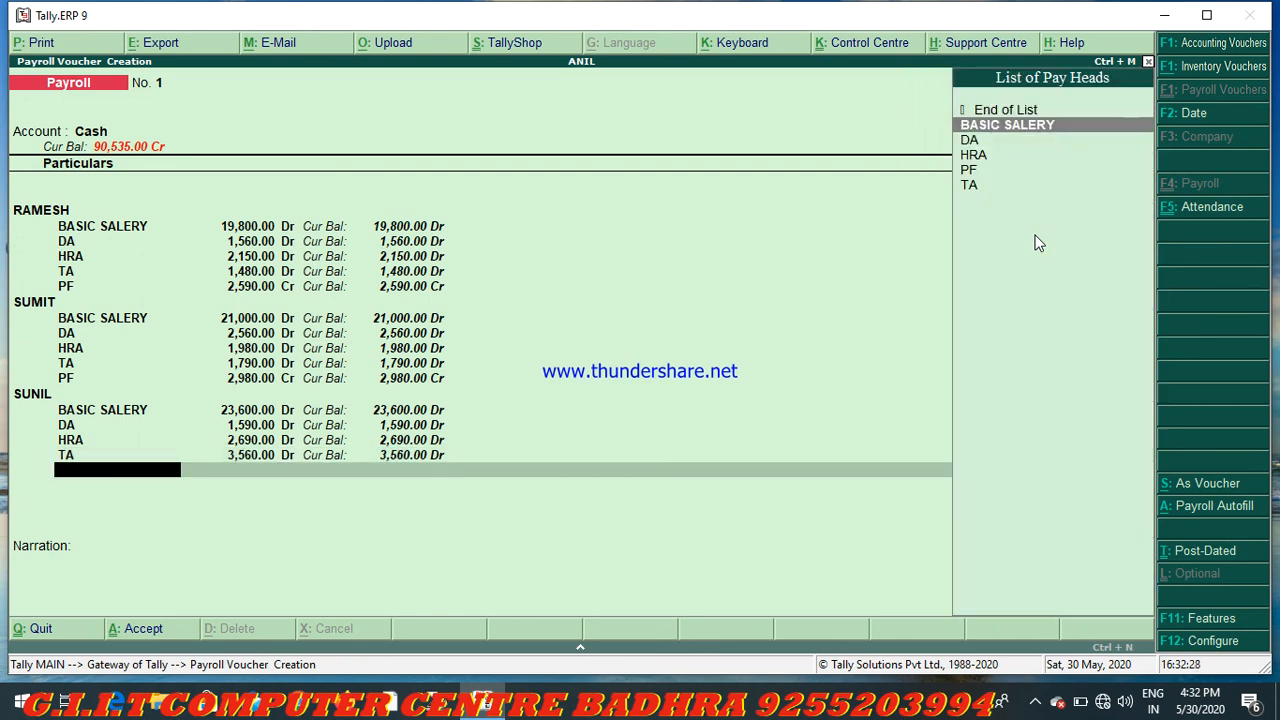
key(Return)
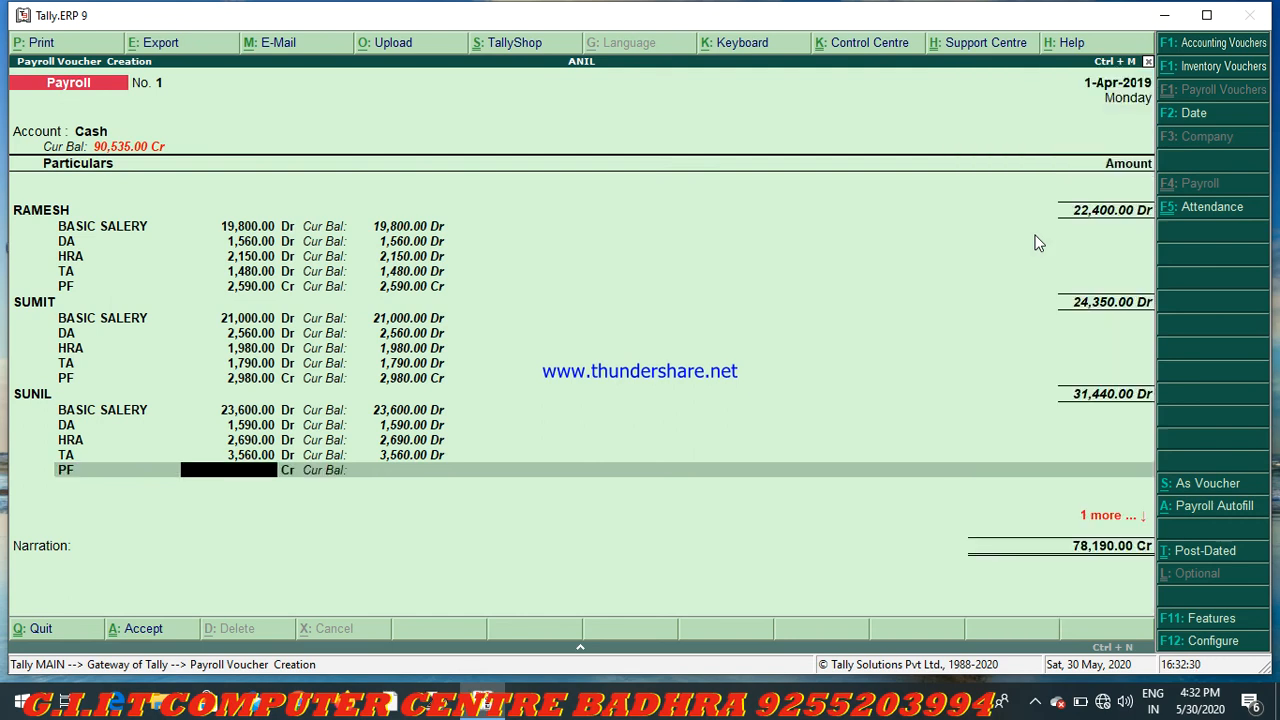
text(4520)
key(Return)
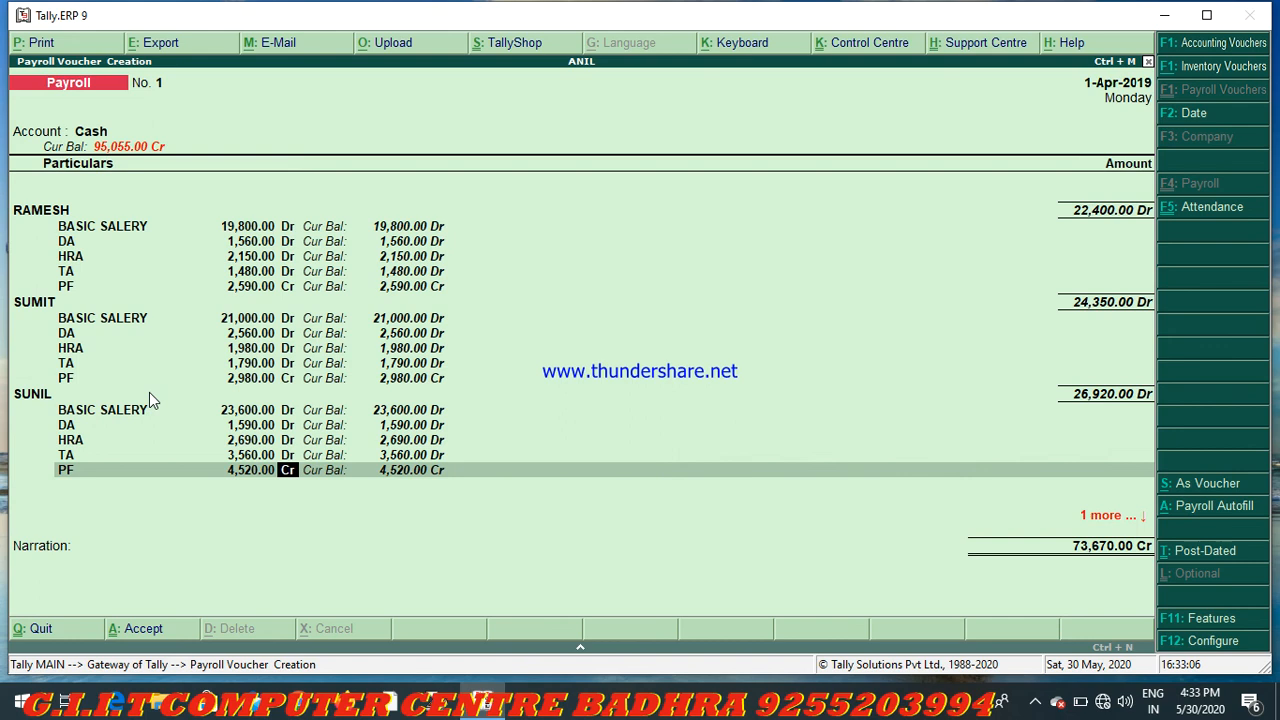
key(Return)
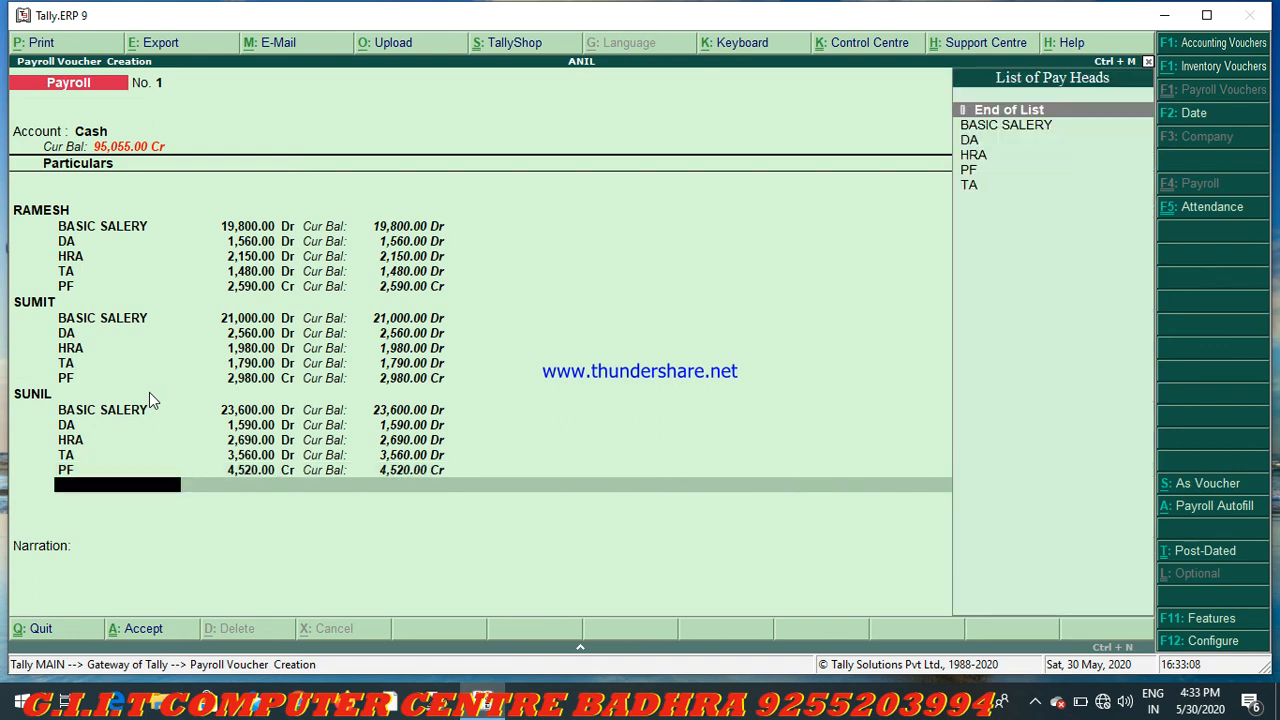
- End the pay head and employee lists and save the Payroll voucher with a blank narration
key(Return)
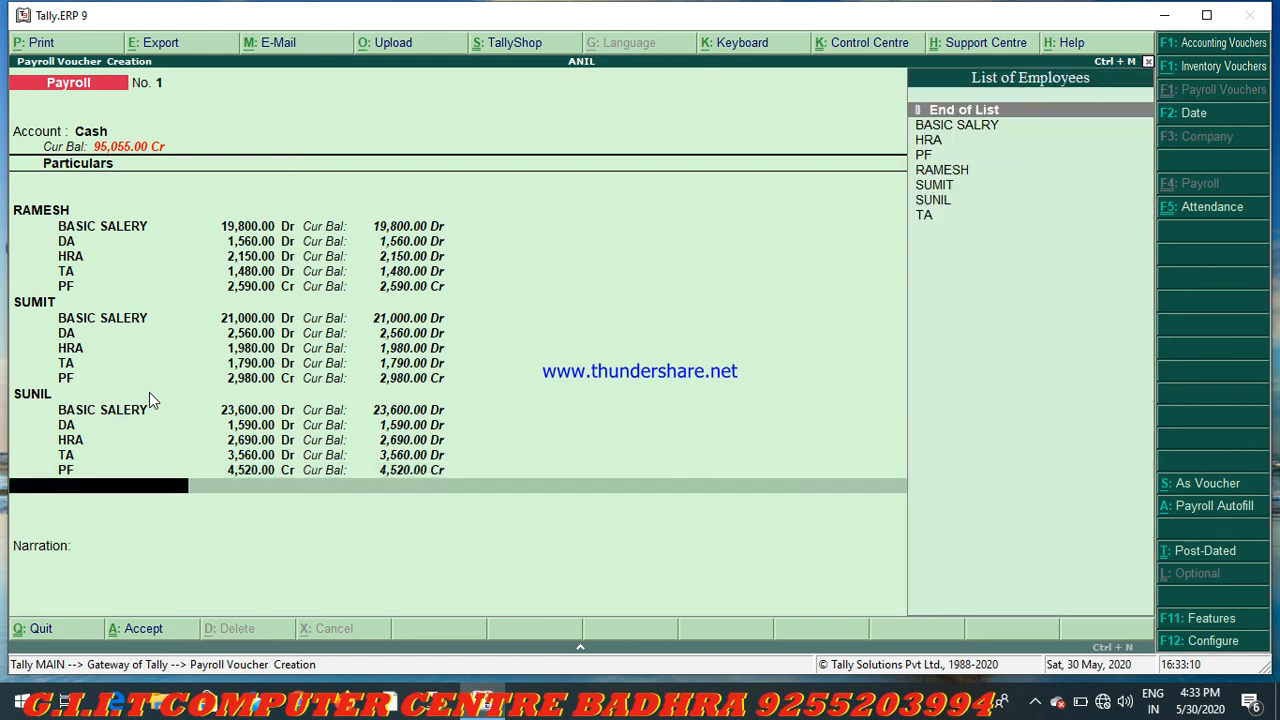
key(Return)
key(Return)
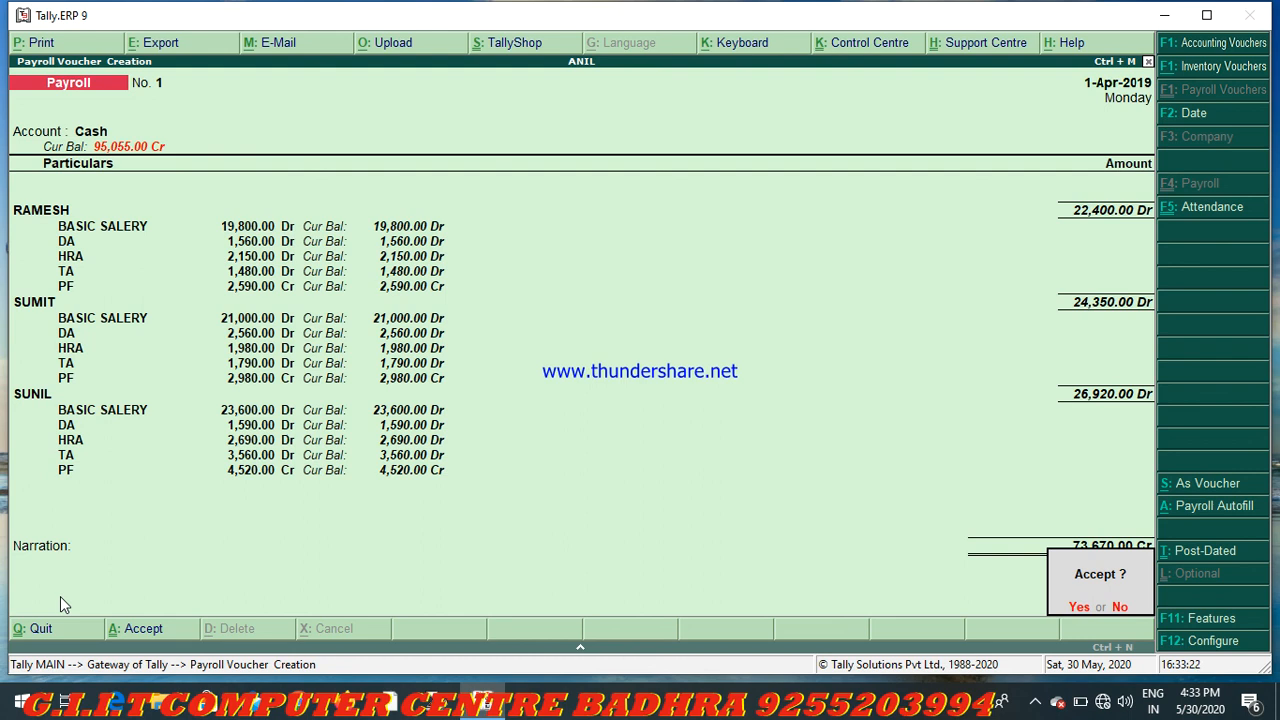
key(Return)
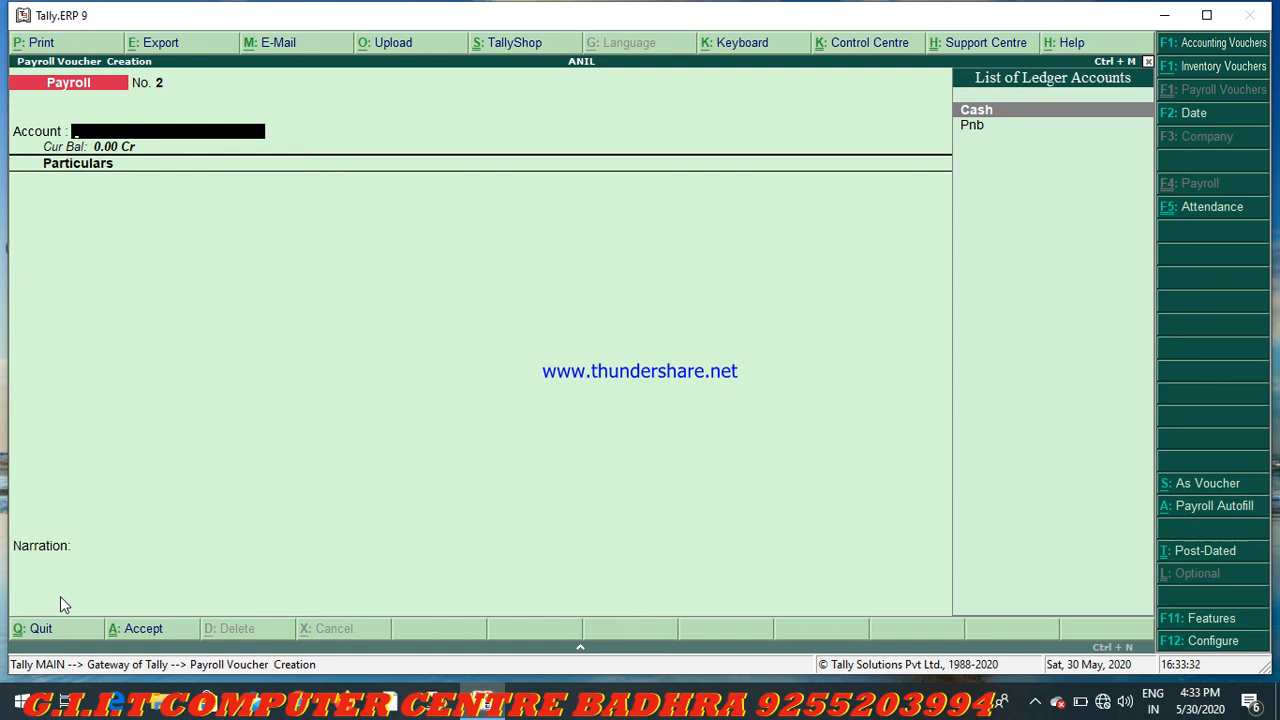
- Reopen Payroll voucher No. 1, review the pay head entries of all three employees and accept the voucher again
key(Page_Up)
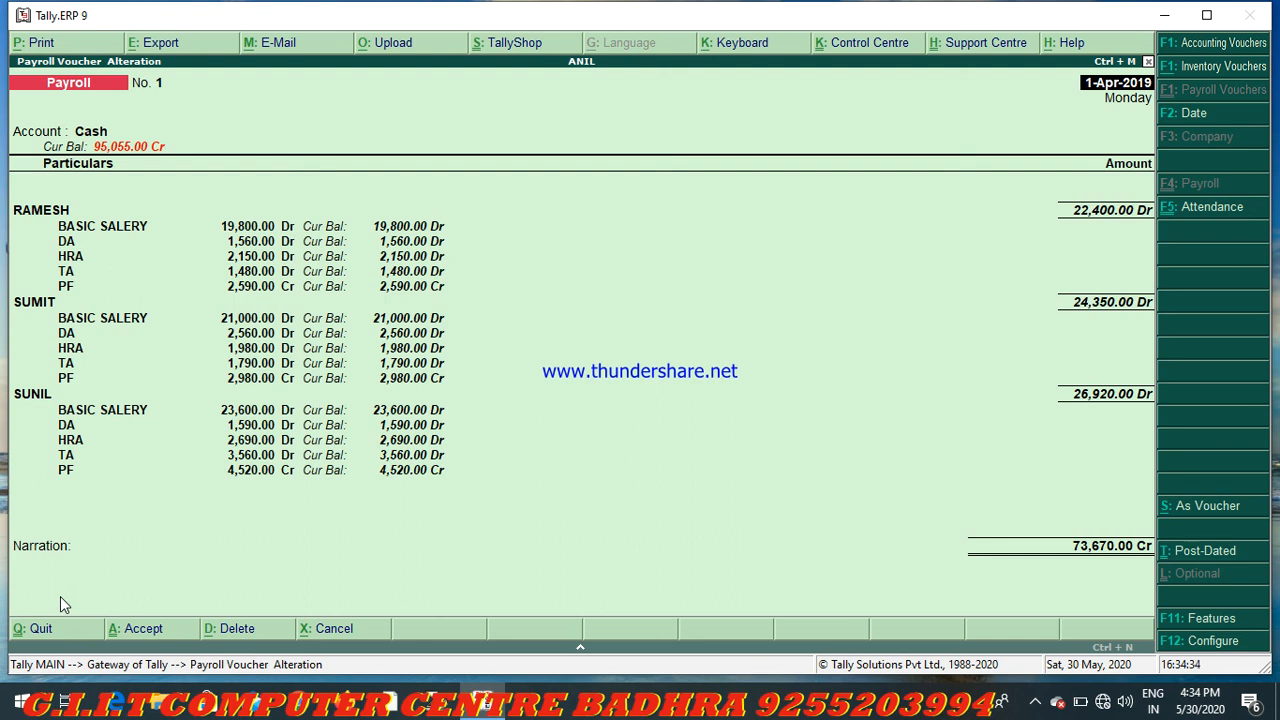
click(634, 271)
click(587, 110)
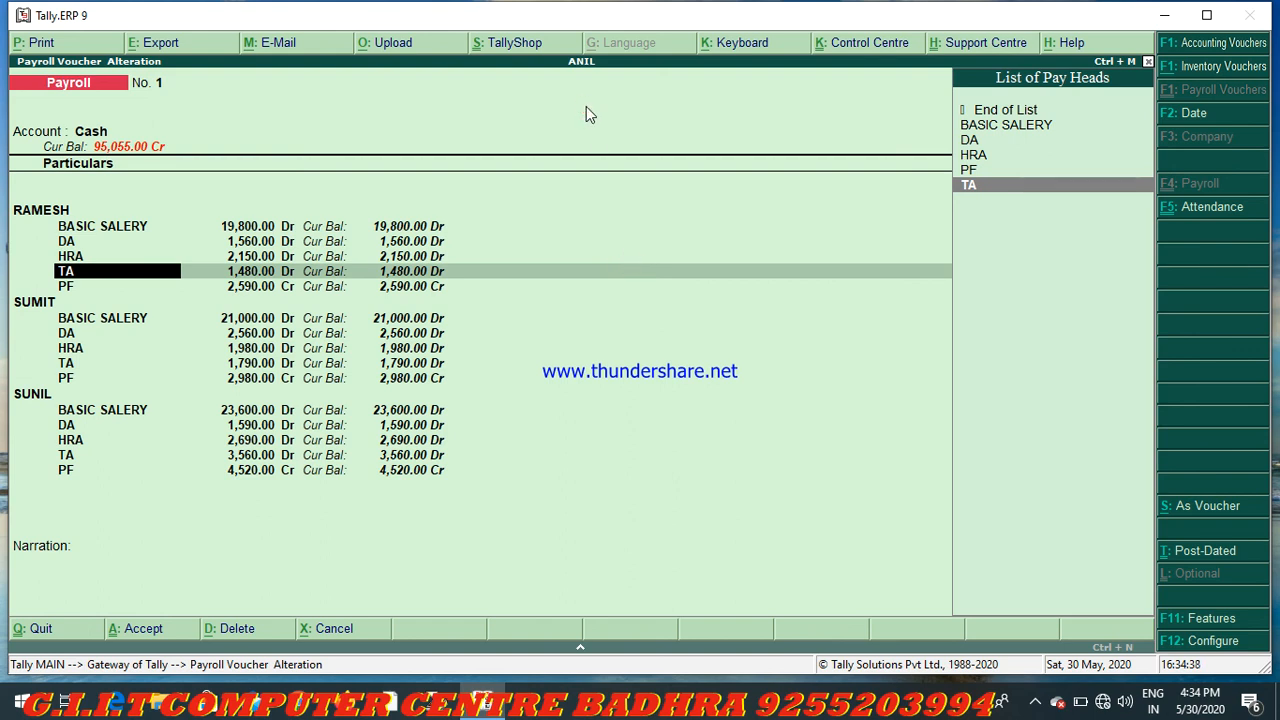
click(587, 110)
key(Return)
key(Return)
key(Return)
key(Return)
key(Return)
key(Return)
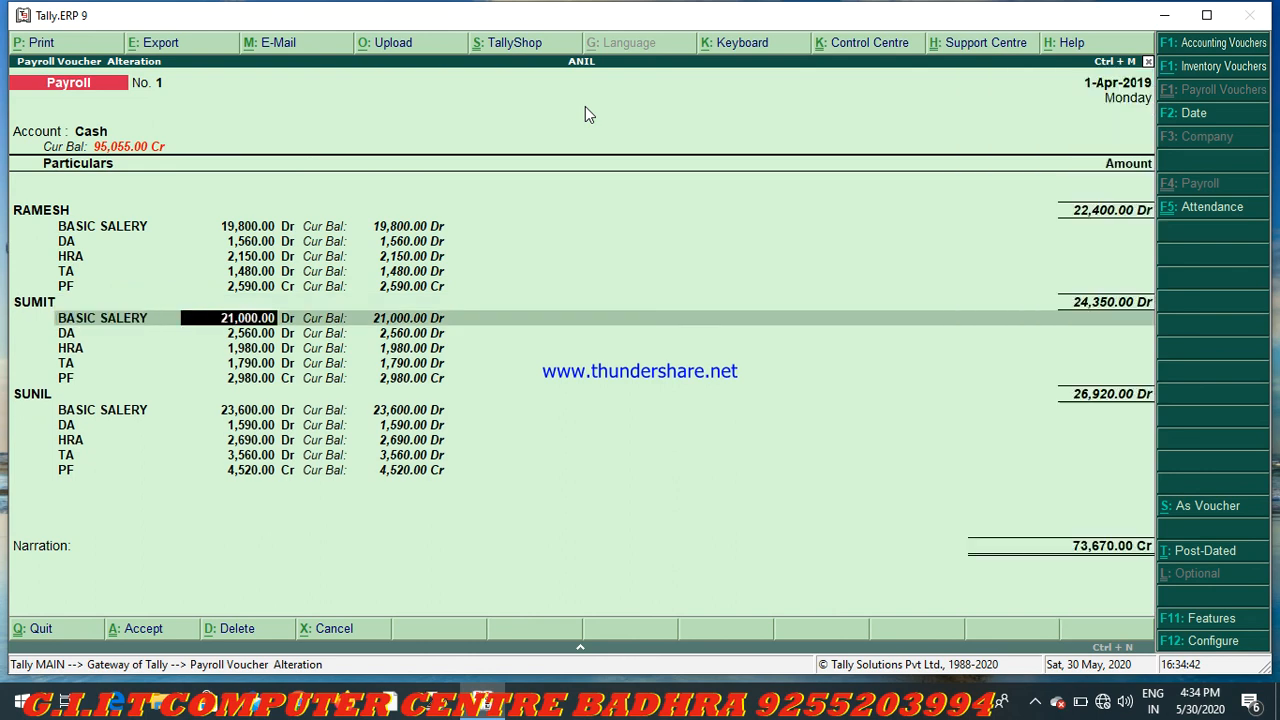
key(Return)
key(Return)
key(Return)
key(Return)
key(Return)
key(Return)
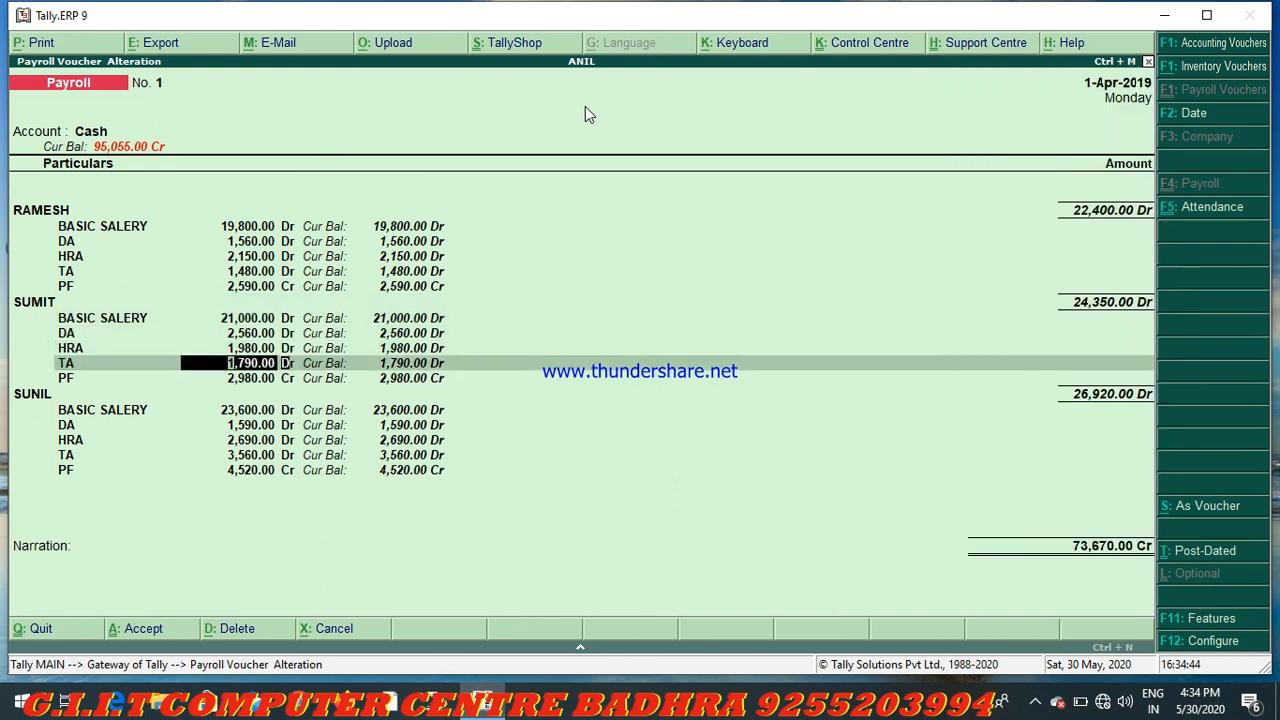
key(Return)
key(Return)
key(Return)
key(Return)
key(Return)
key(Return)
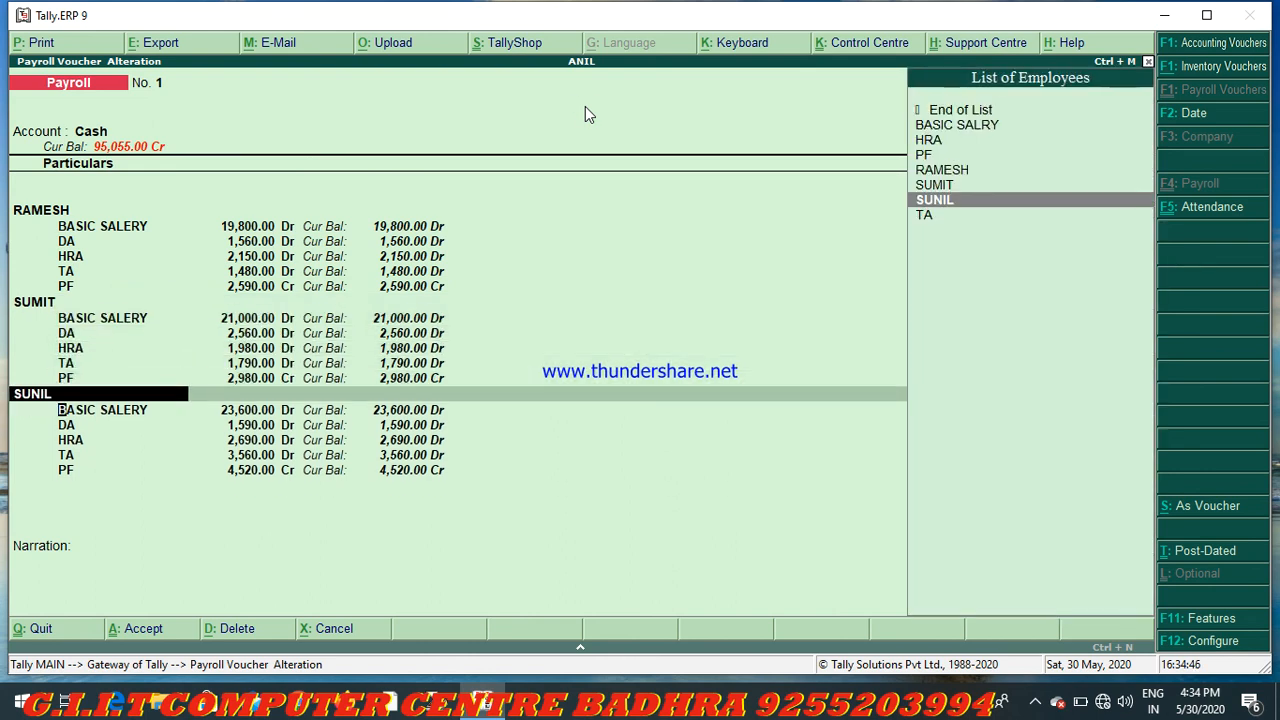
key(Return)
key(Return)
key(Return)
key(Return)
key(Return)
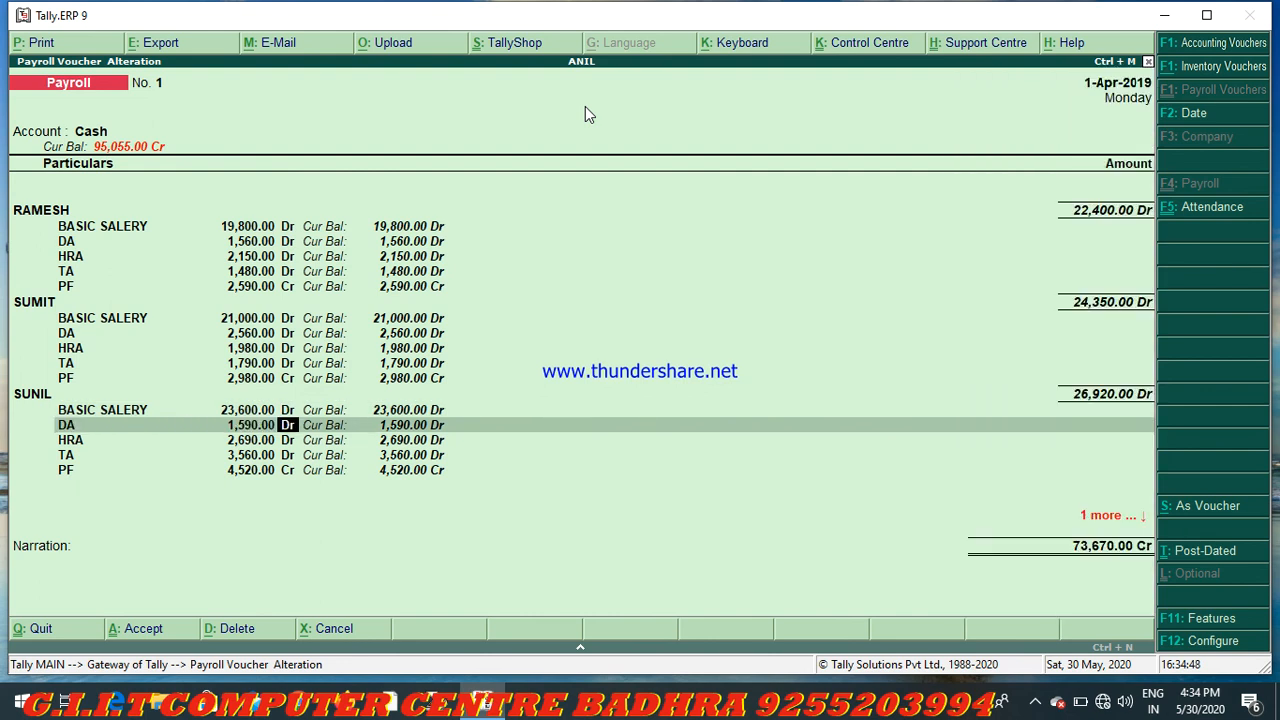
key(Return)
key(Return)
key(Return)
key(Return)
key(Return)
key(Return)
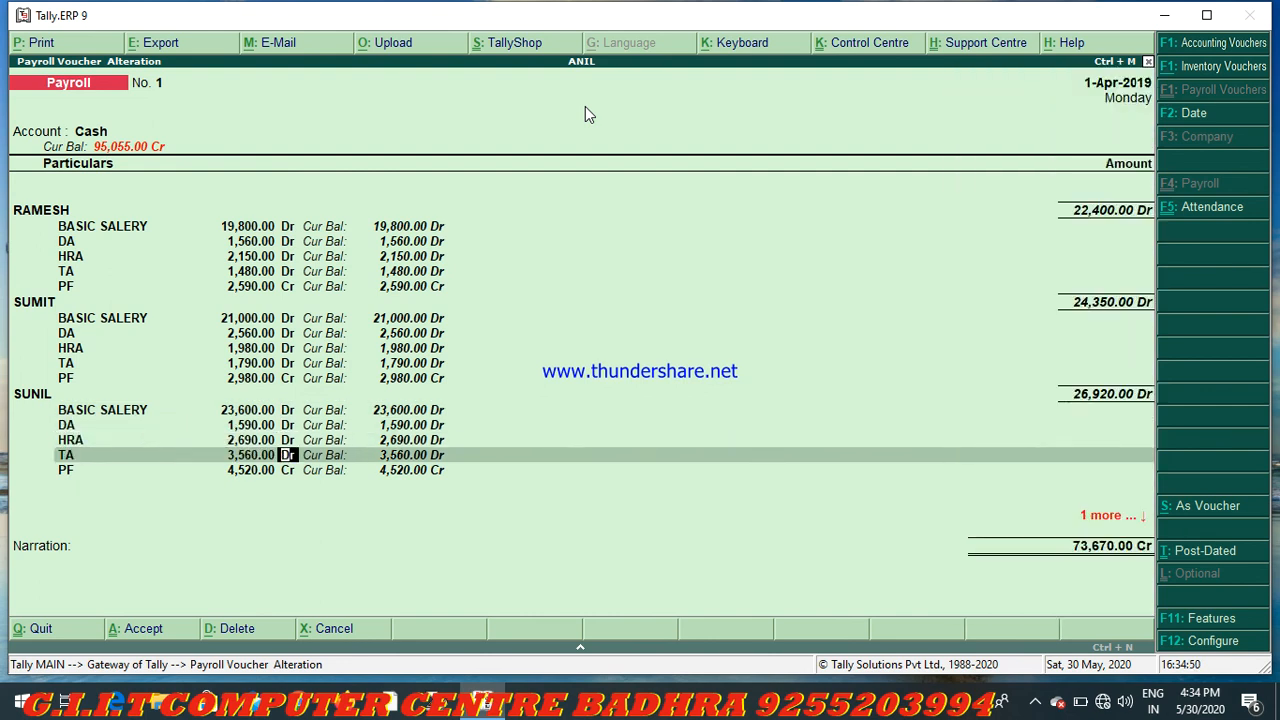
key(Return)
key(Return)
key(Return)
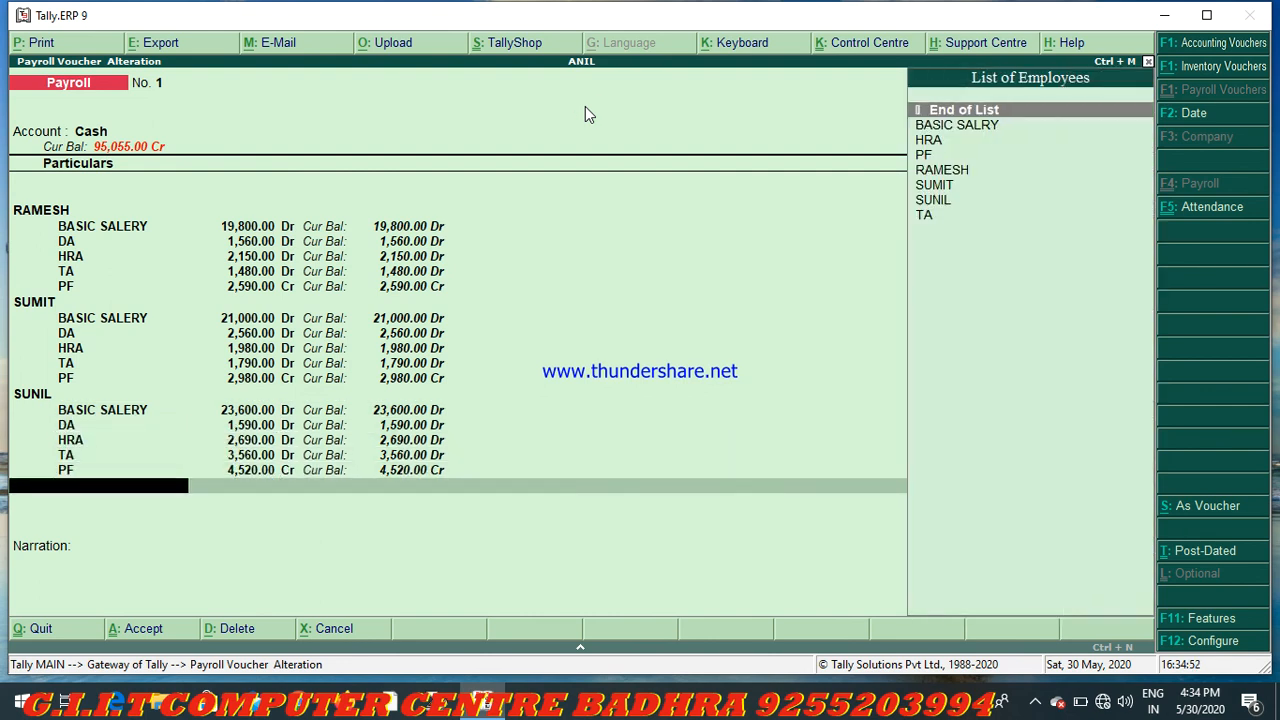
key(Return)
key(Return)
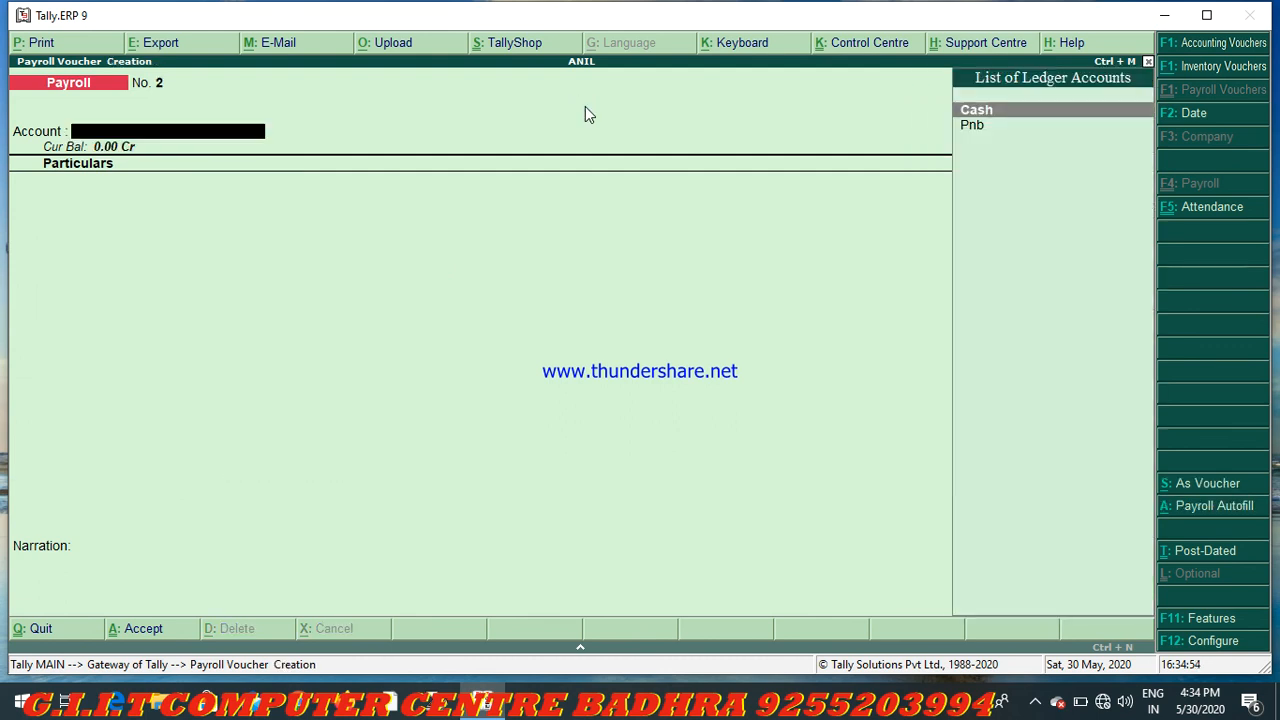